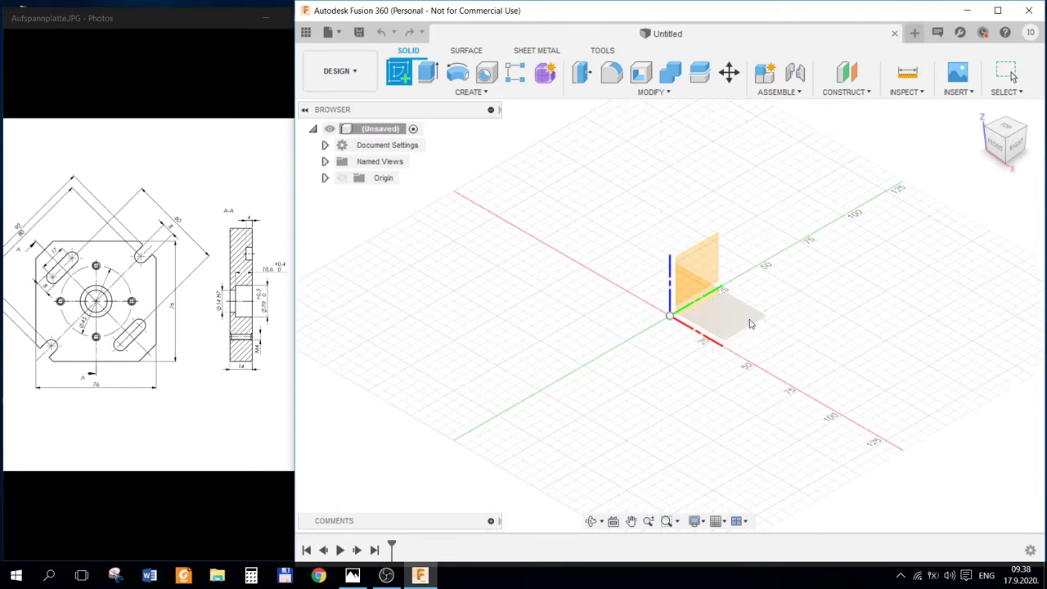
# - Start a sketch on the ground plane and draw a centre rectangle about the origin
pyautogui.click(743, 319)
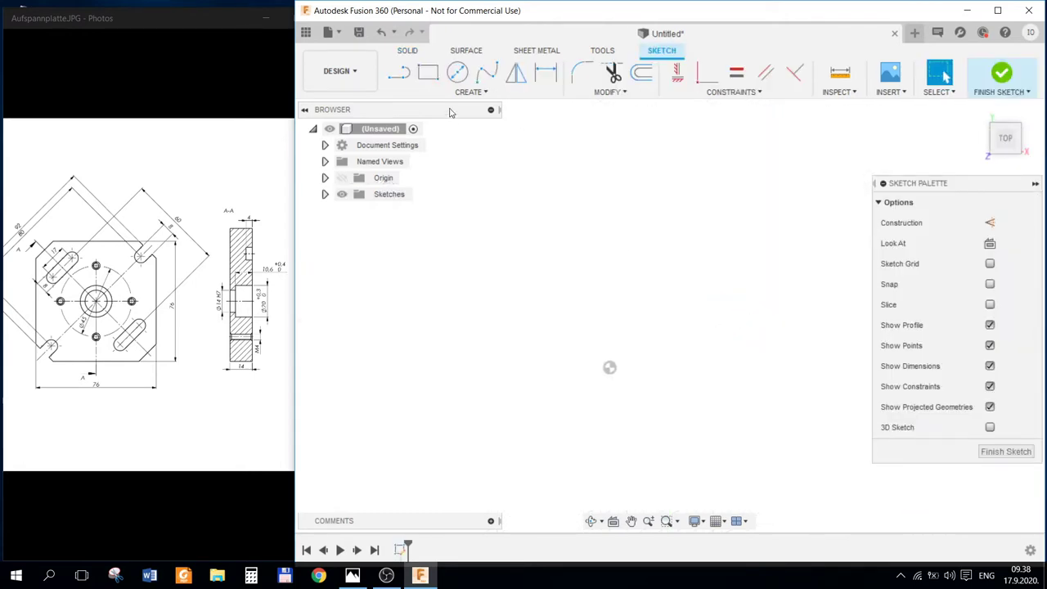
pyautogui.click(444, 93)
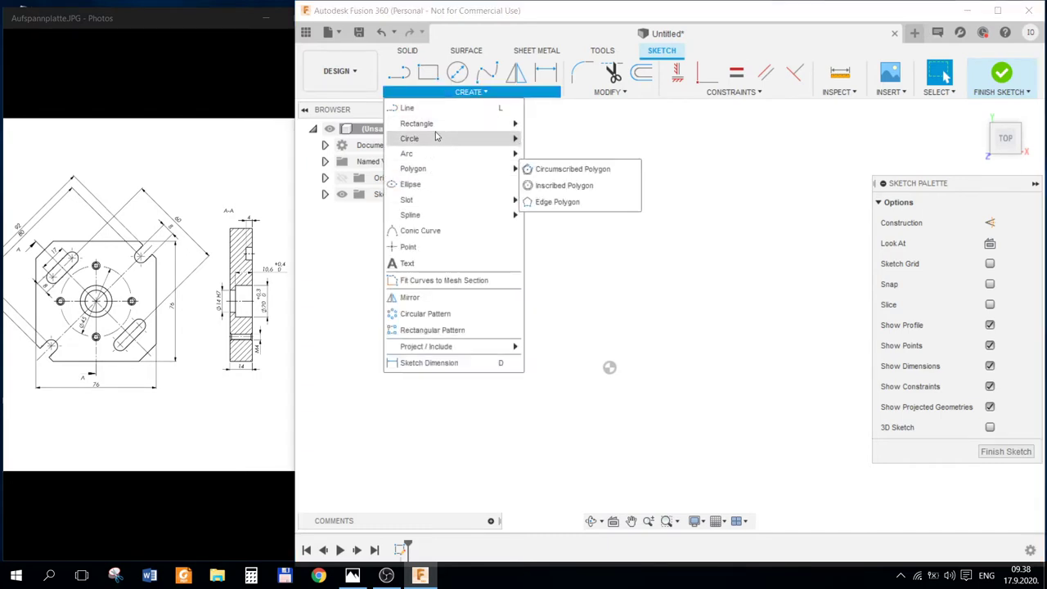
pyautogui.moveTo(416, 124)
pyautogui.click(551, 158)
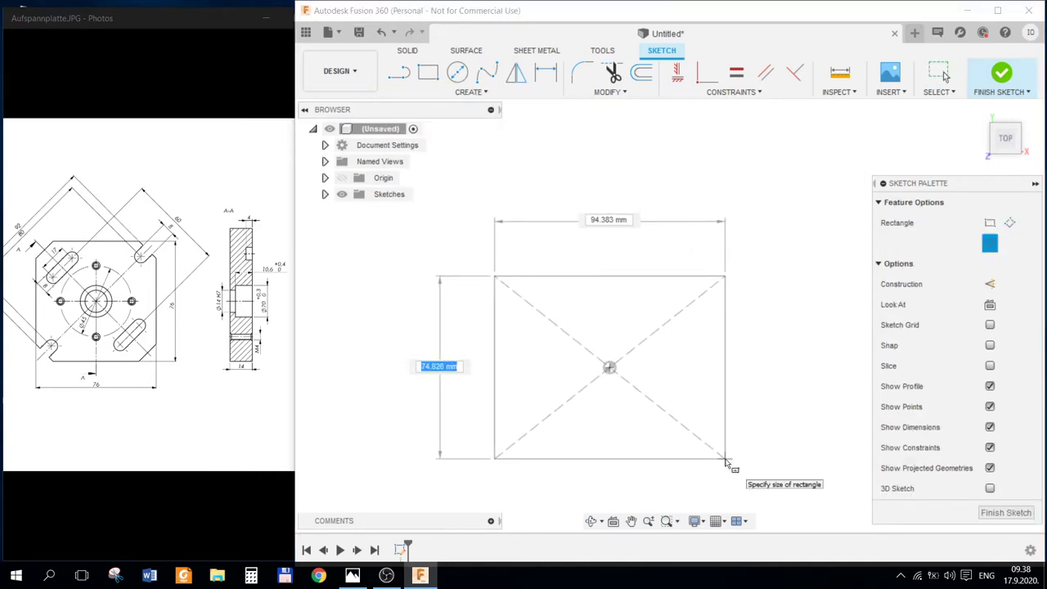
pyautogui.click(713, 292)
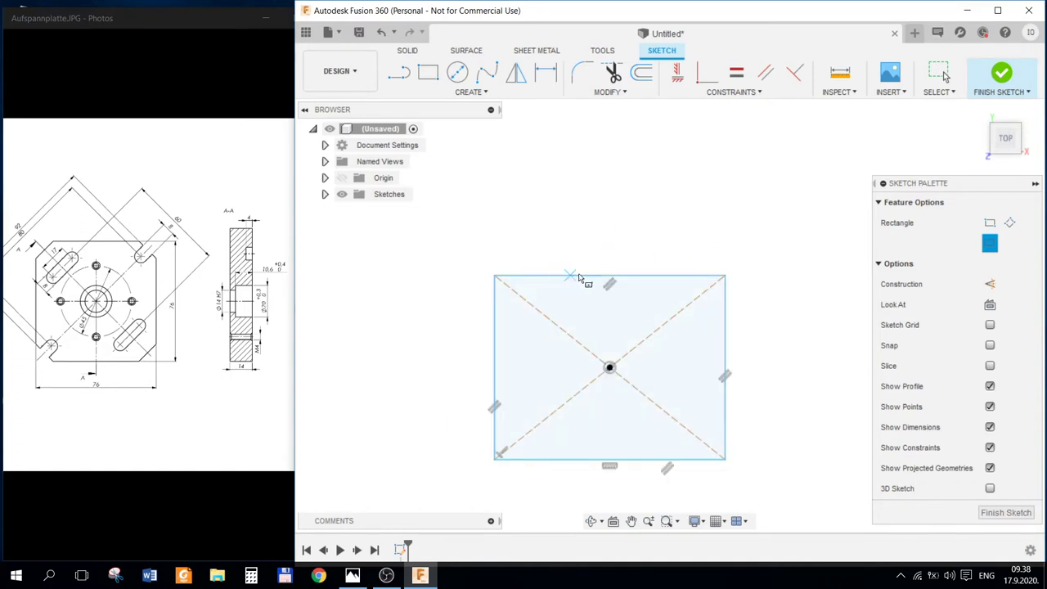
pyautogui.press('Escape')
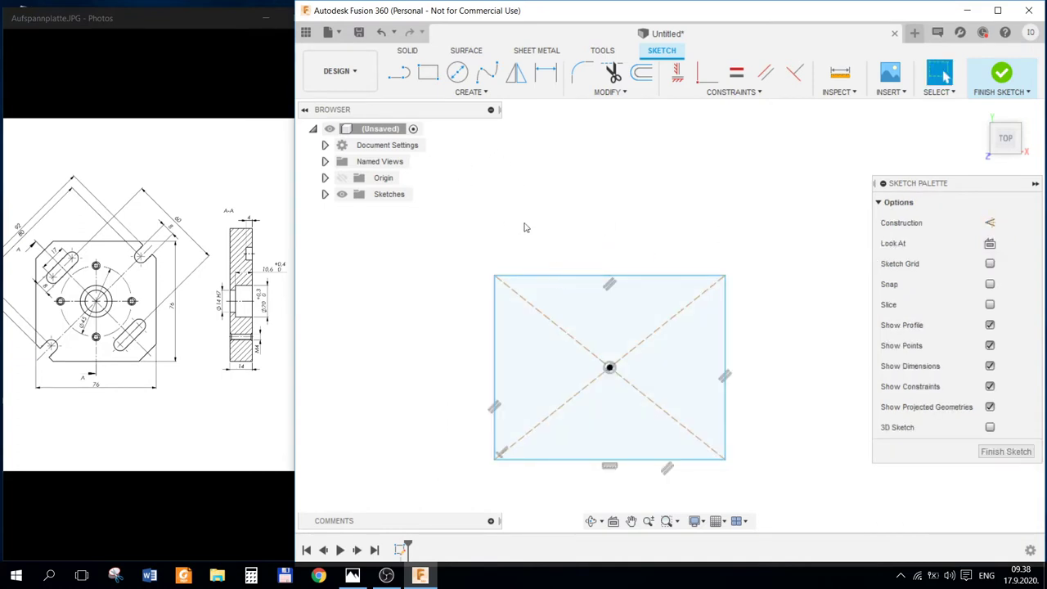
# - Make the rectangle's top and left edges equal so it becomes a square
pyautogui.click(580, 278)
pyautogui.keyDown('shift'); pyautogui.click(495, 349); pyautogui.keyUp('shift')
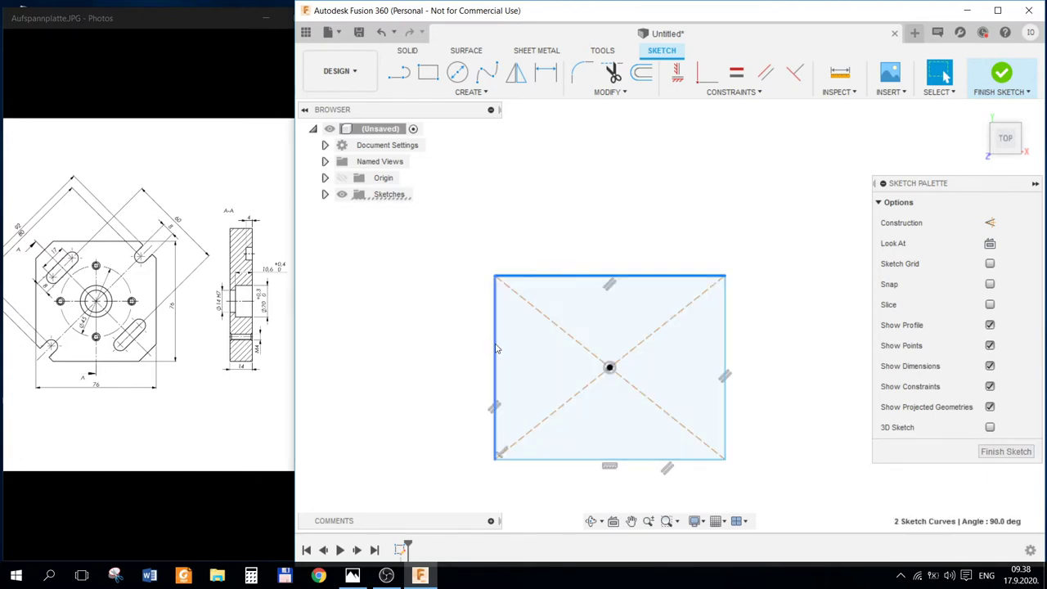
pyautogui.click(715, 93)
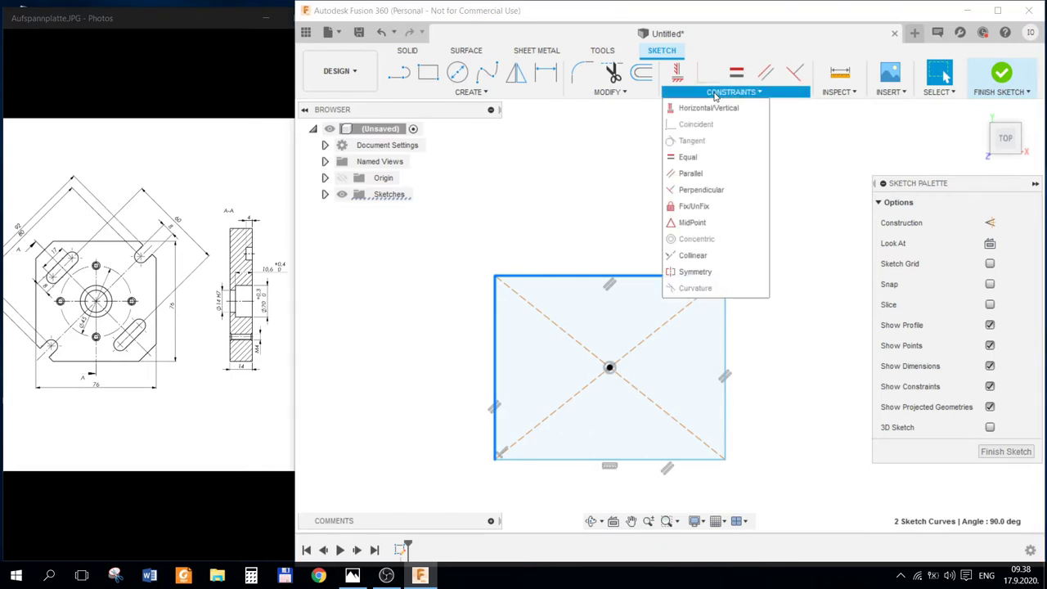
pyautogui.click(690, 157)
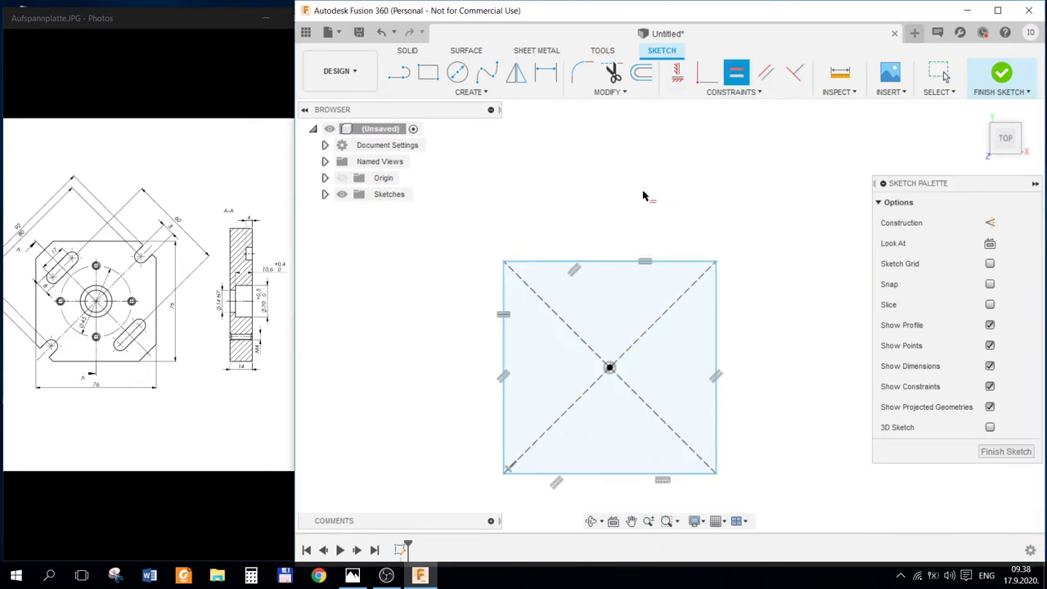
pyautogui.press('Escape')
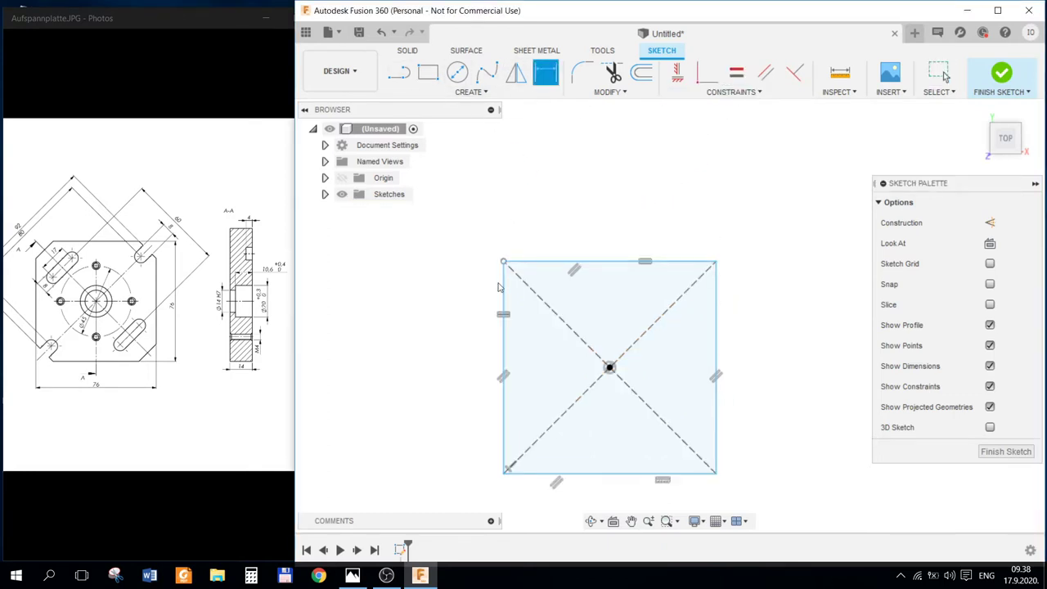
# - Dimension the square's left side to 76 mm and finish the sketch
pyautogui.click(504, 374)
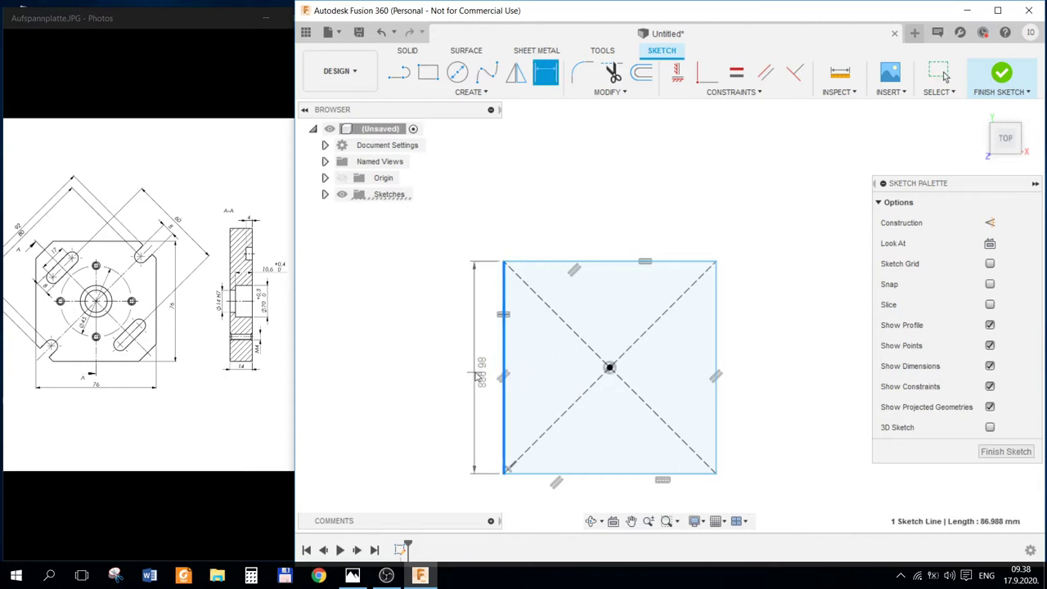
pyautogui.click(477, 376)
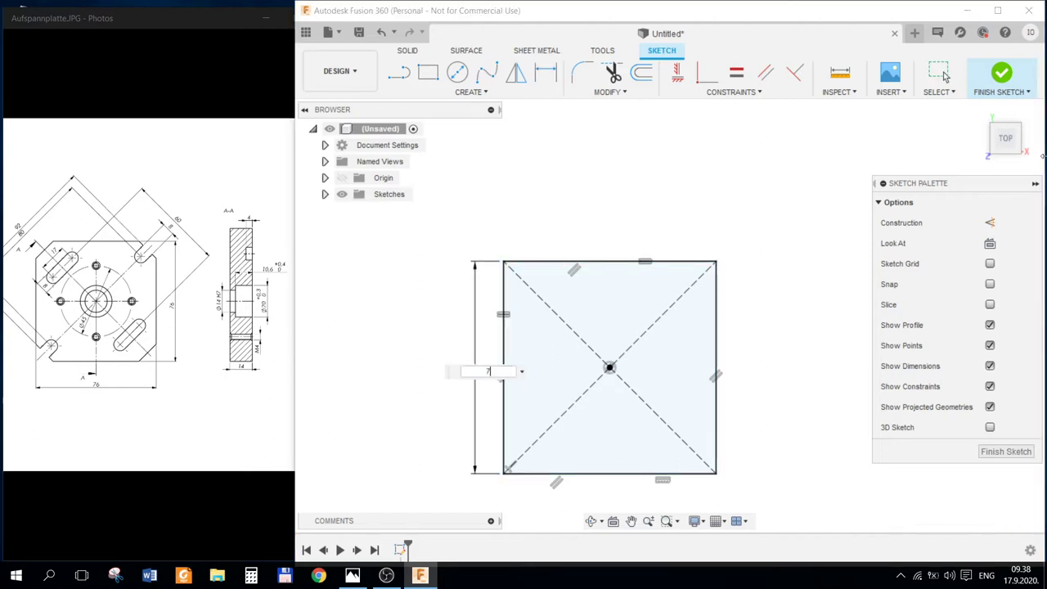
pyautogui.press('Return')
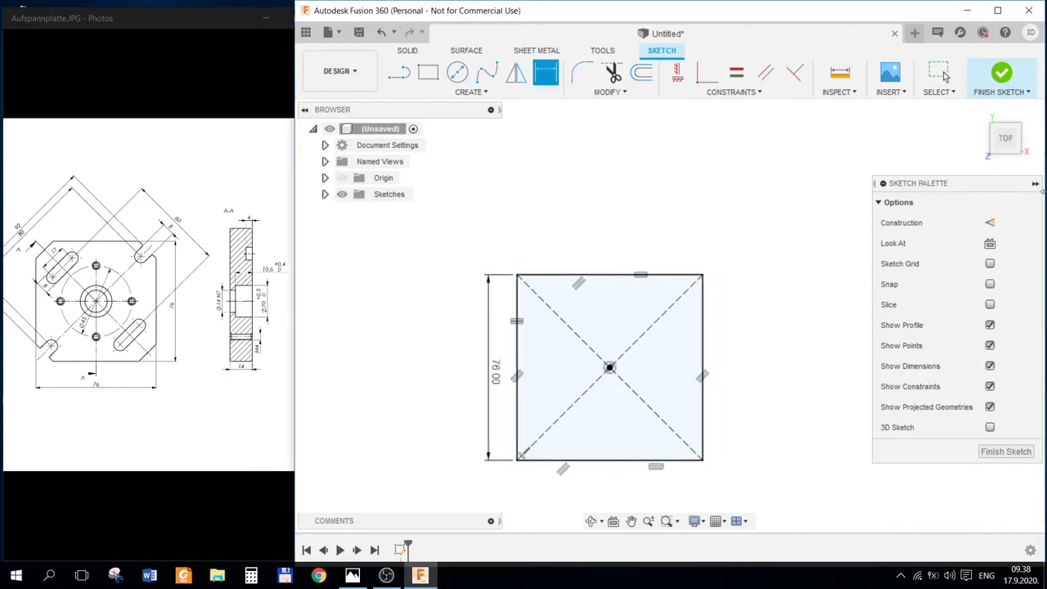
pyautogui.click(1006, 451)
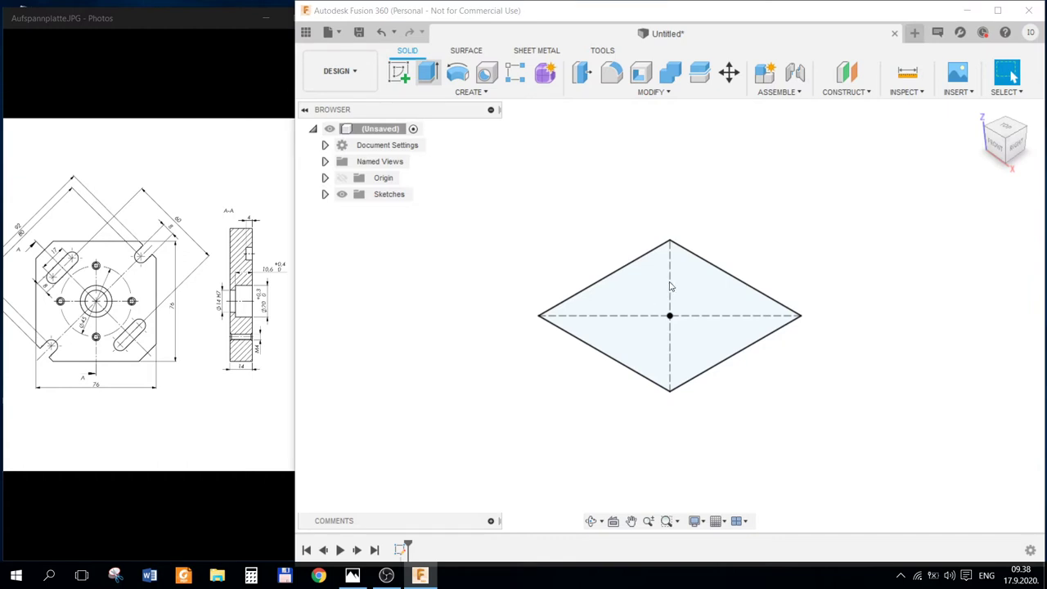
# - Extrude the 76 mm square profile upward 14 mm into a solid plate
pyautogui.press('e')
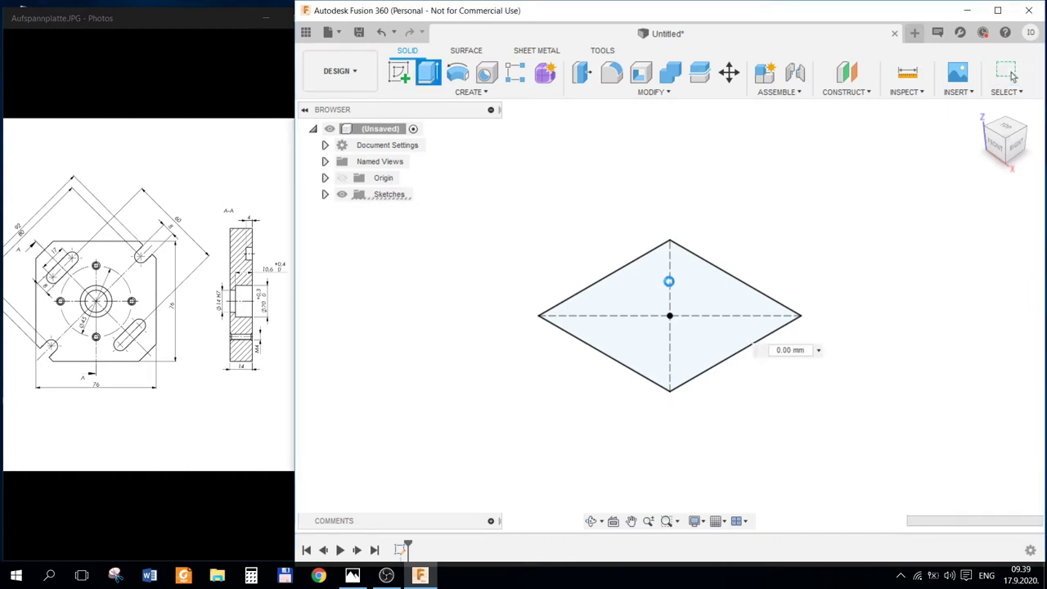
pyautogui.click(759, 301)
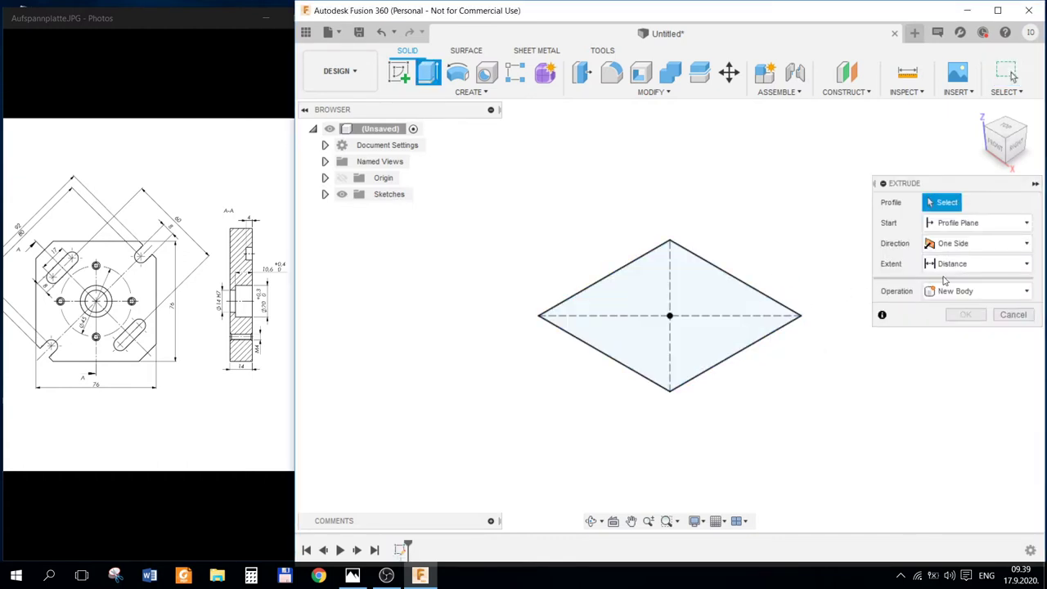
pyautogui.click(654, 305)
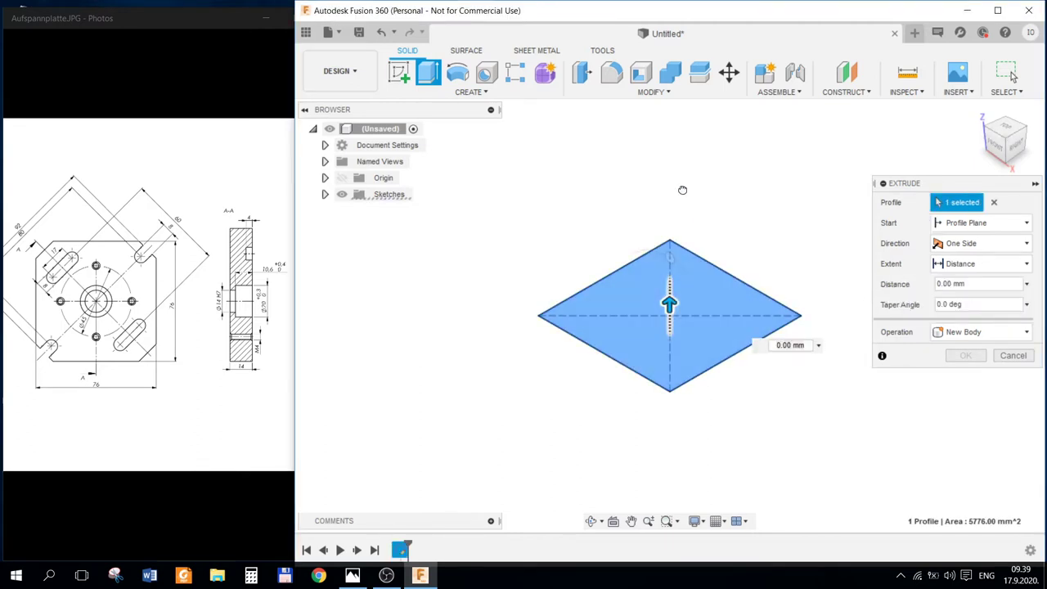
pyautogui.moveTo(669, 305); pyautogui.dragTo(667, 198)
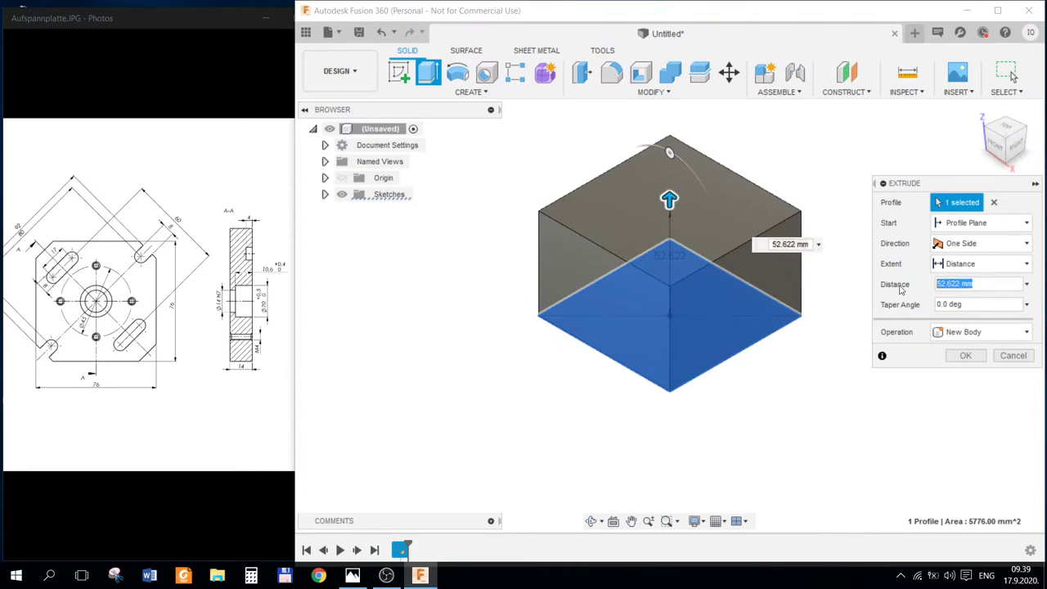
pyautogui.write('4')
pyautogui.press('Return')
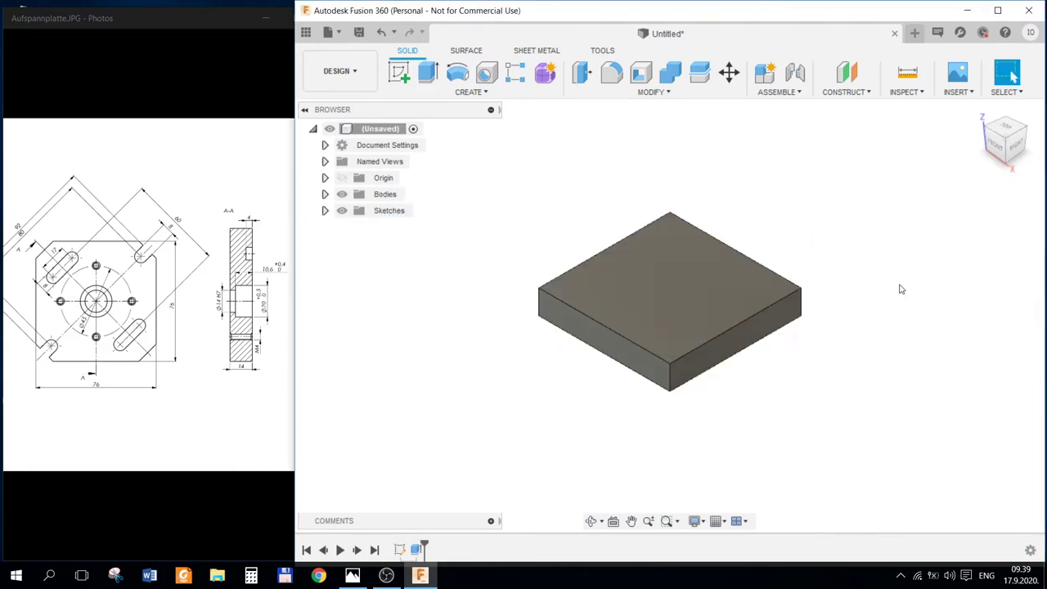
# - Sketch on the plate's top face a construction line from the top-left corner to the centre
pyautogui.click(621, 293)
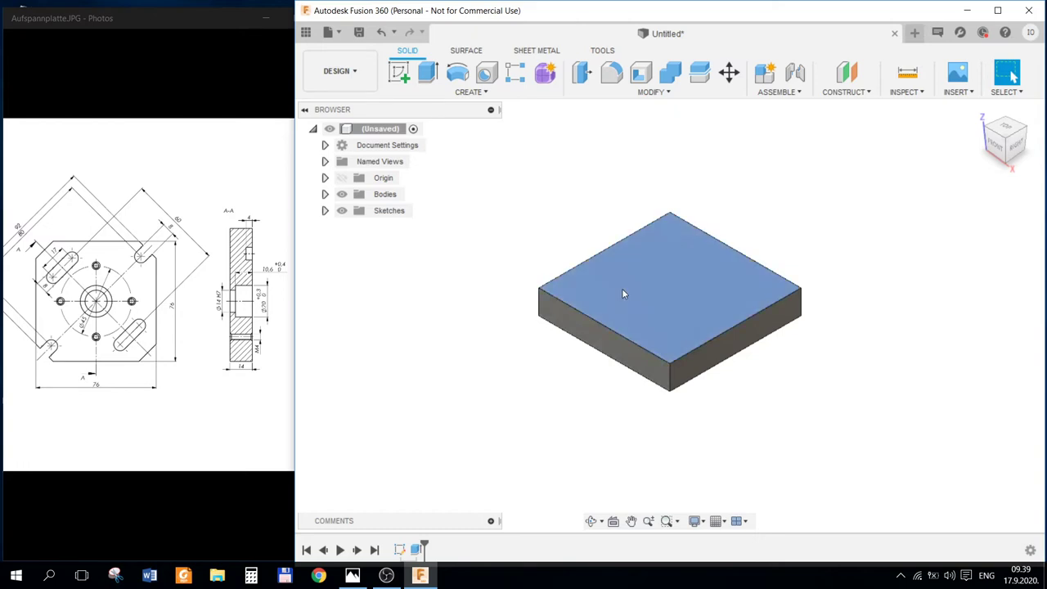
pyautogui.rightClick(623, 292)
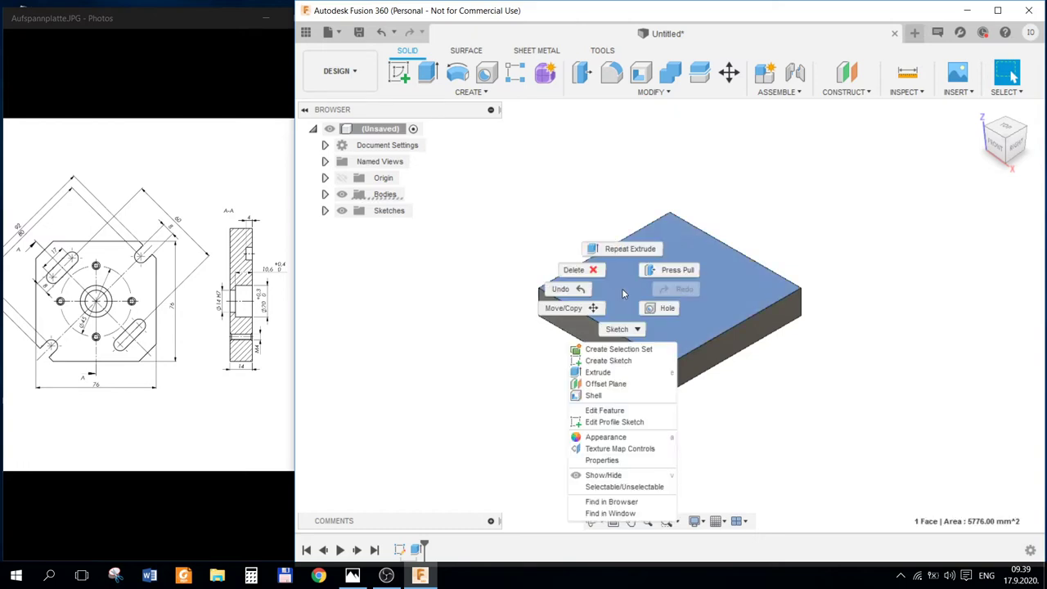
pyautogui.click(621, 363)
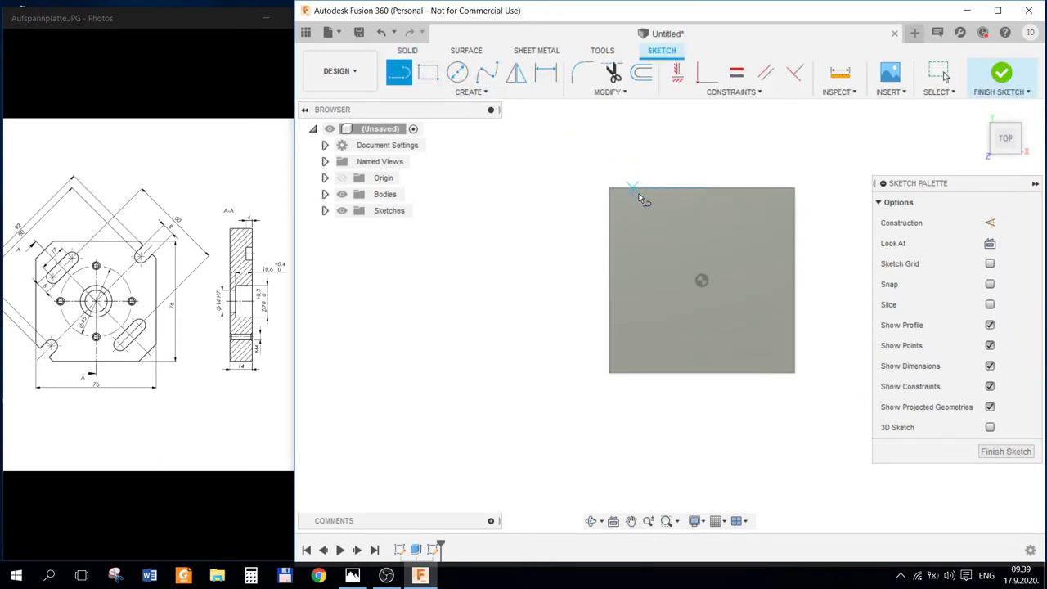
pyautogui.scroll(2, 644, 201)
pyautogui.click(594, 182)
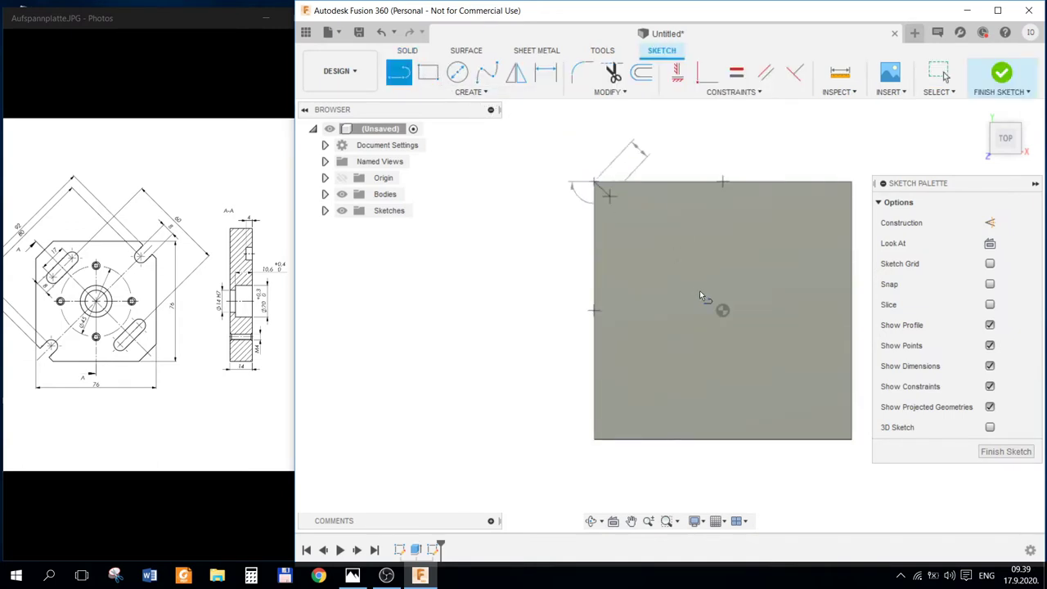
pyautogui.click(724, 313)
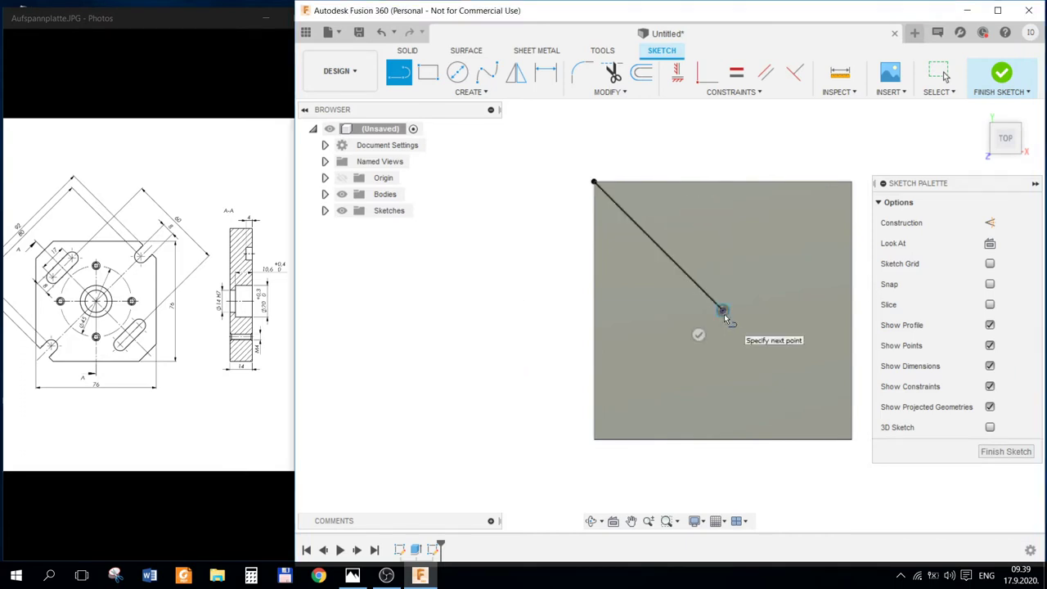
pyautogui.press('Escape')
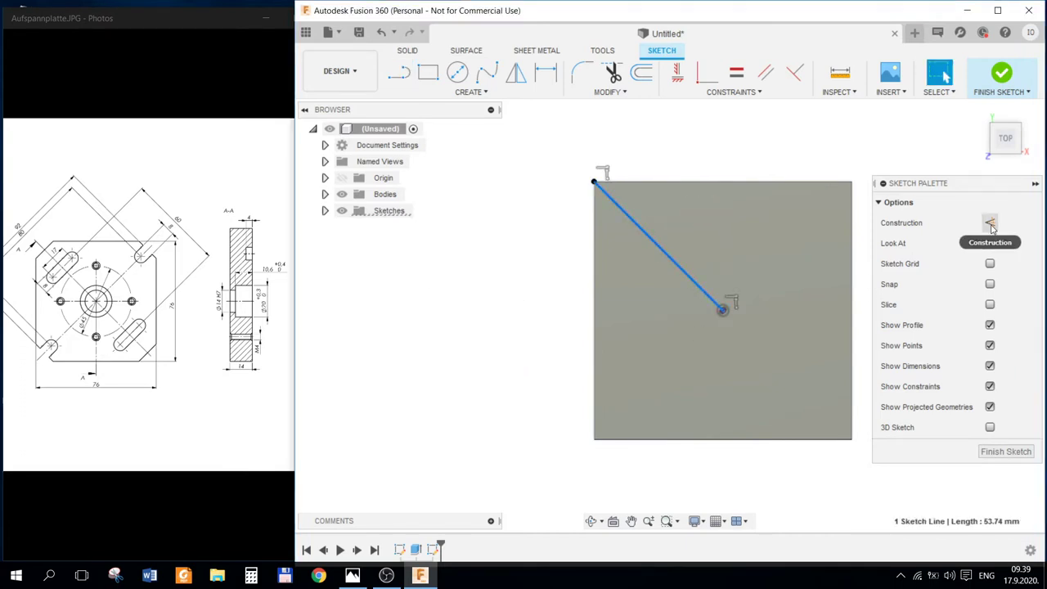
pyautogui.click(989, 222)
# - Draw a line across the top-left corner from left edge to top edge, selecting it with the diagonal
pyautogui.click(396, 77)
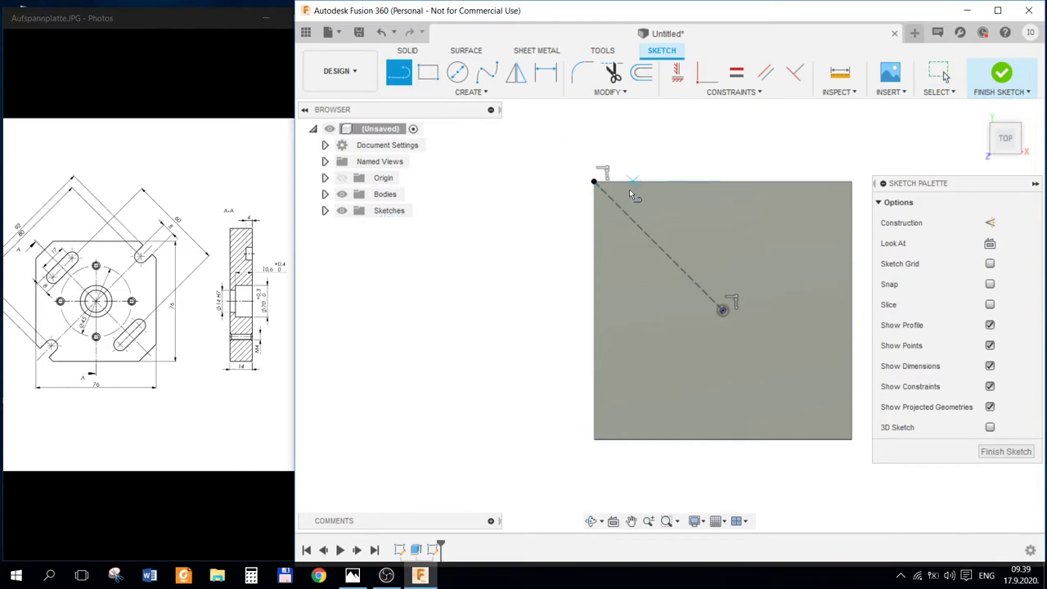
pyautogui.scroll(1, 618, 219)
pyautogui.click(589, 259)
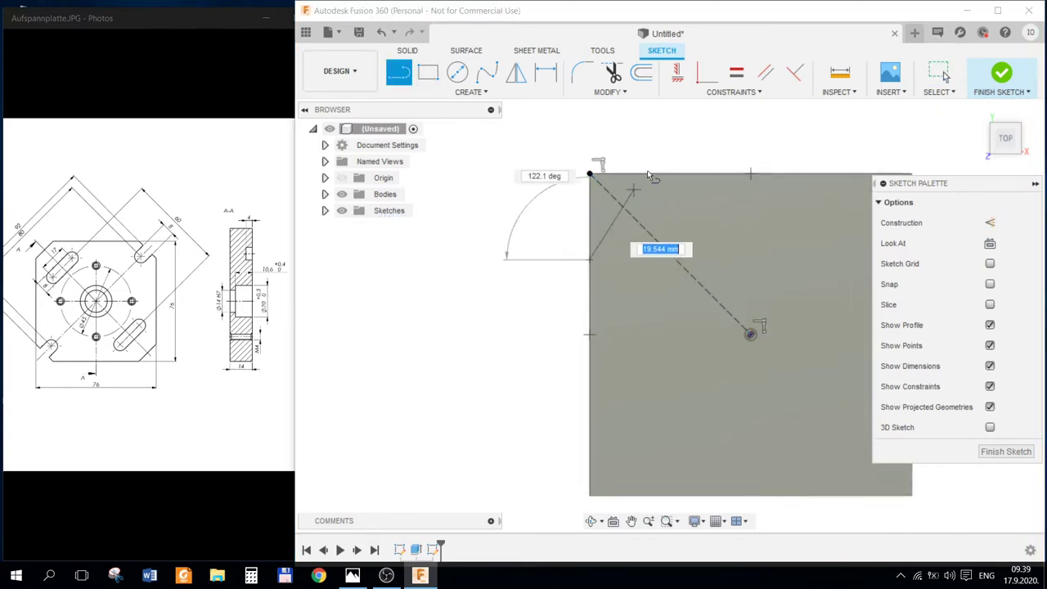
pyautogui.click(648, 174)
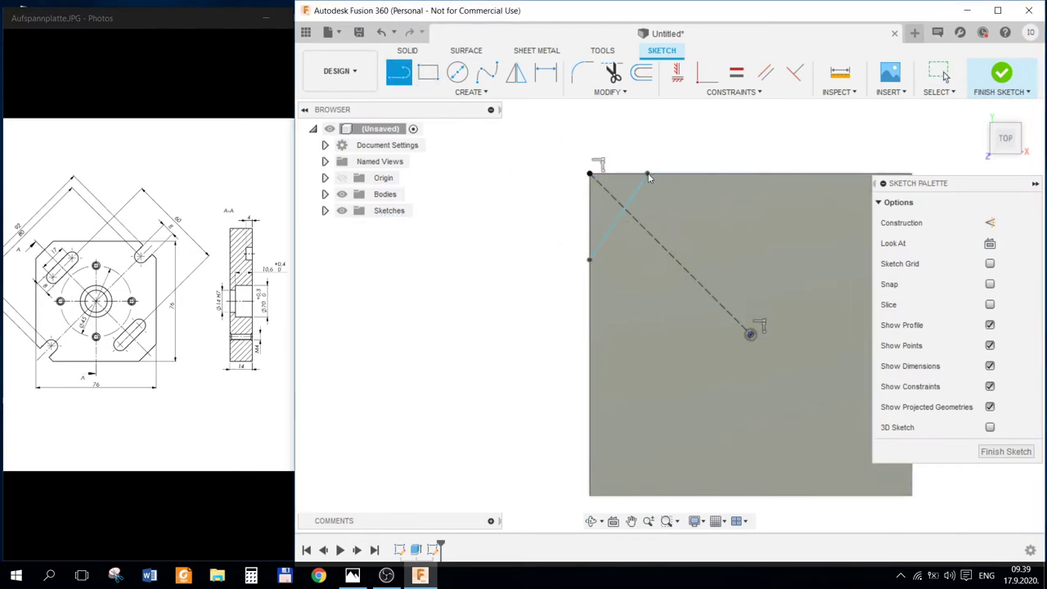
pyautogui.press('Escape')
pyautogui.click(613, 223)
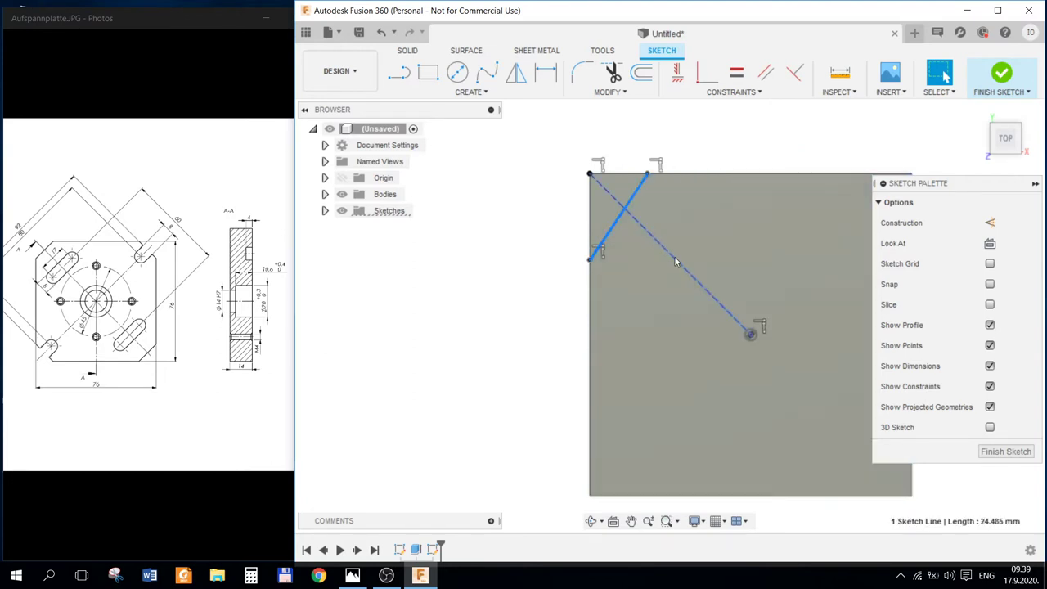
pyautogui.keyDown('ctrl'); pyautogui.click(676, 262); pyautogui.keyUp('ctrl')
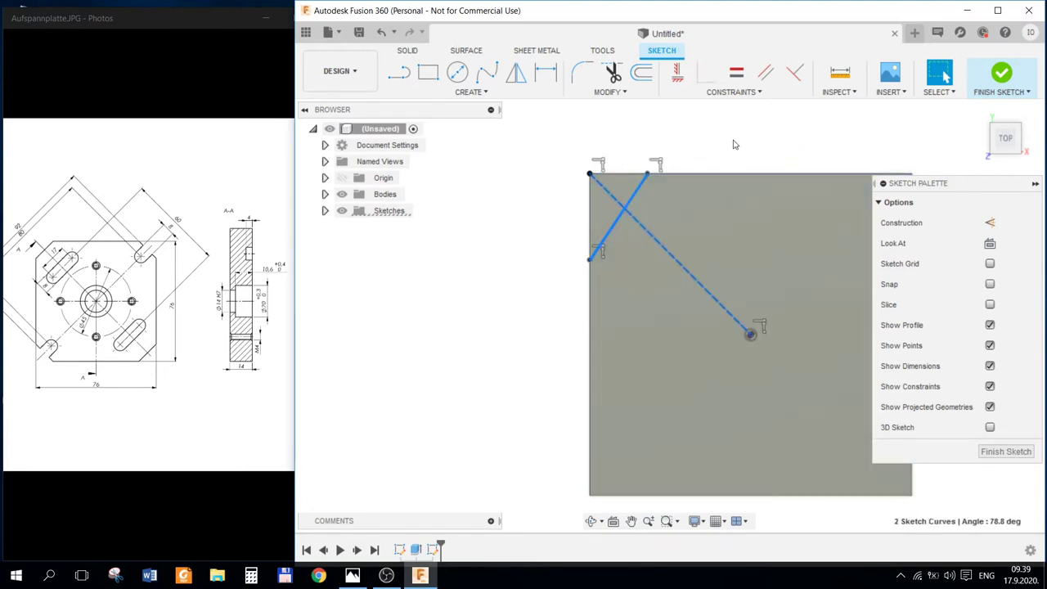
# - Constrain the corner line perpendicular to the diagonal construction line
pyautogui.press('Escape')
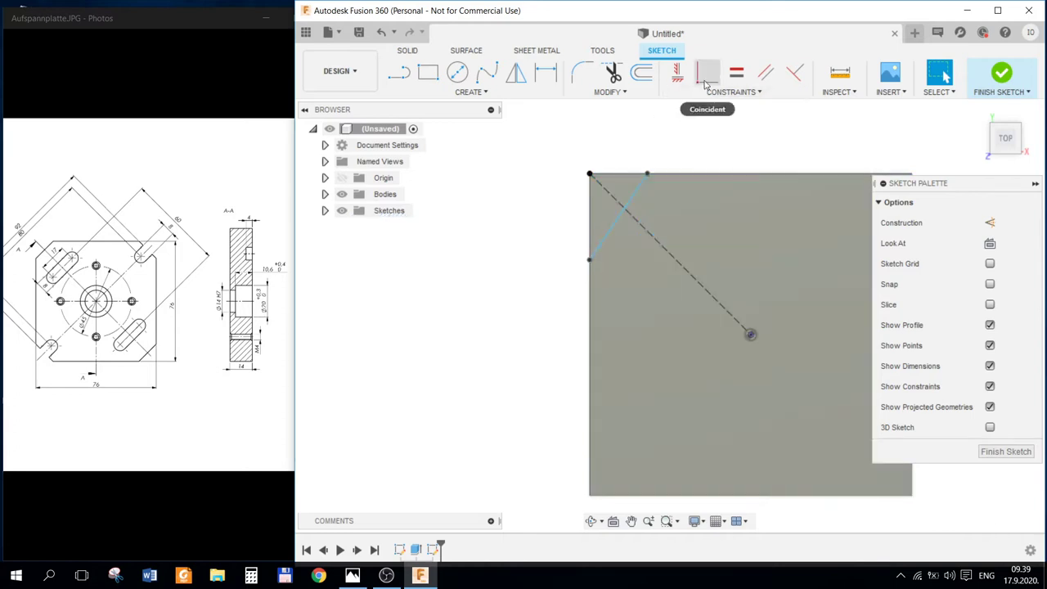
pyautogui.click(794, 72)
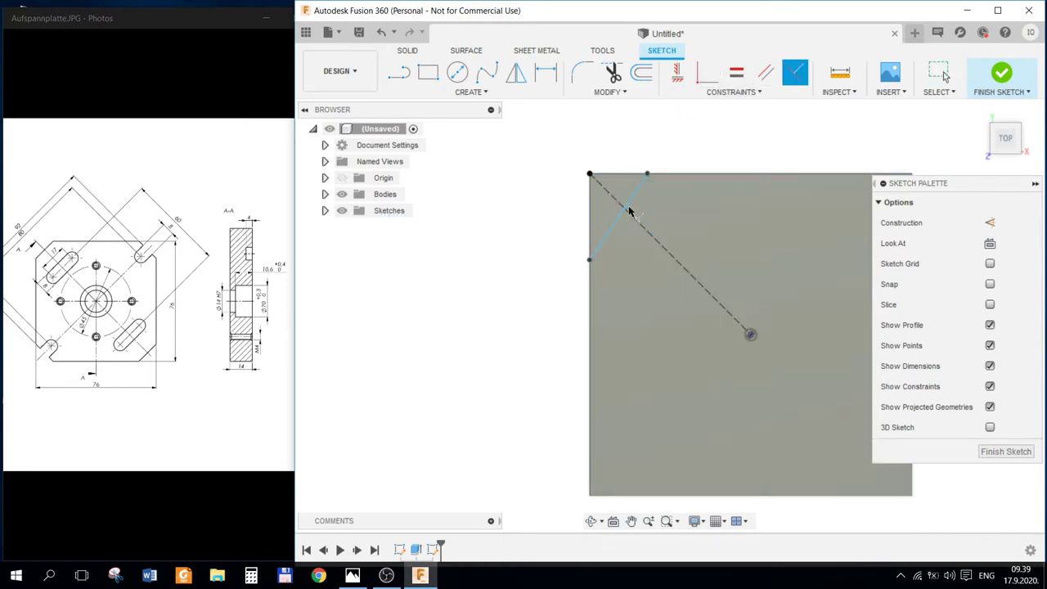
pyautogui.click(622, 219)
pyautogui.click(641, 228)
pyautogui.press('Escape')
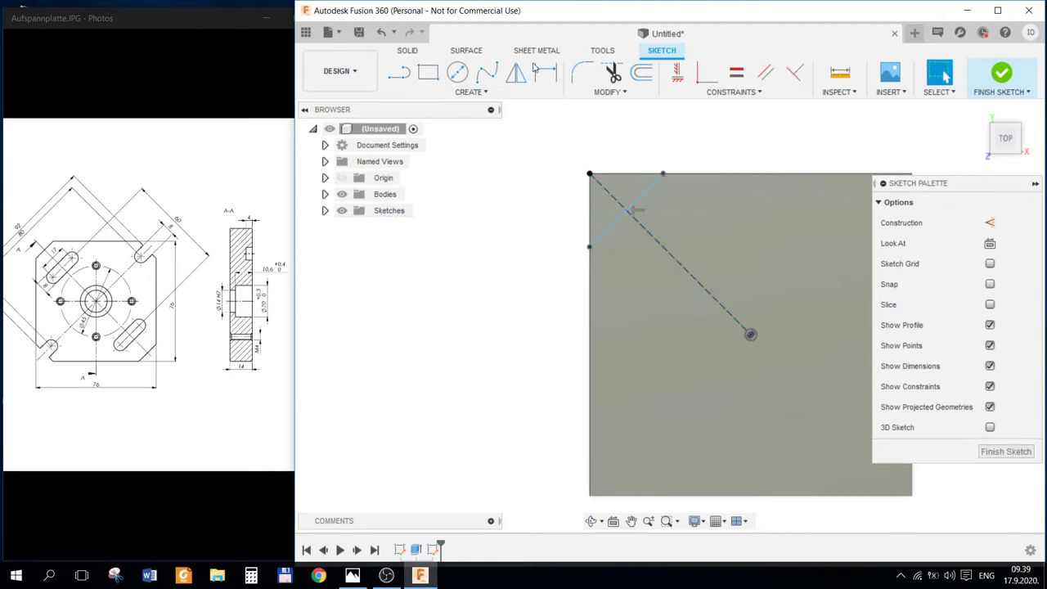
# - Dimension the corner line 46 mm from the plate centre and finish the sketch
pyautogui.click(545, 72)
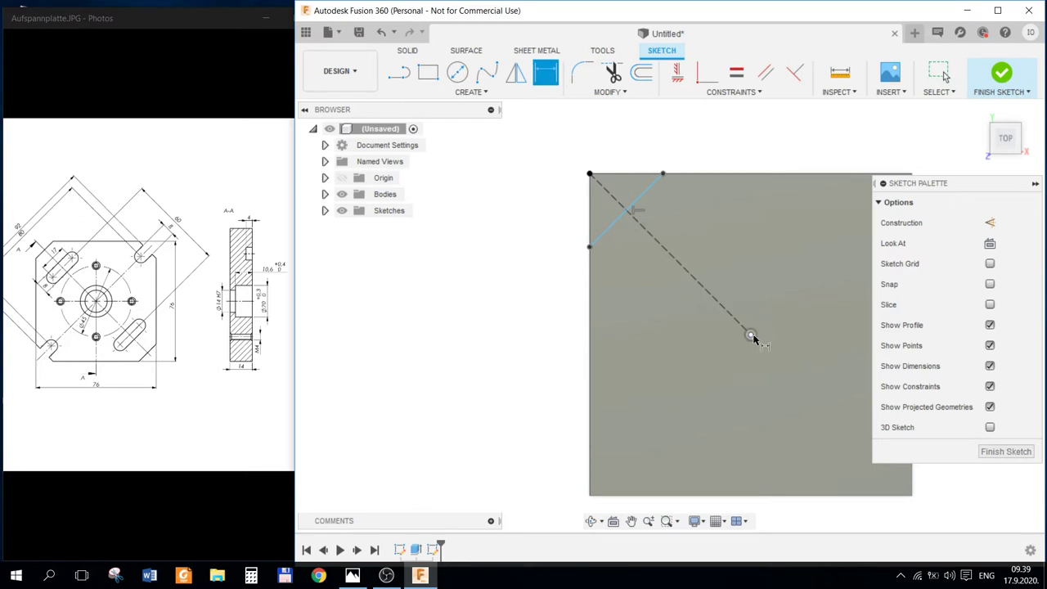
pyautogui.click(751, 336)
pyautogui.click(642, 193)
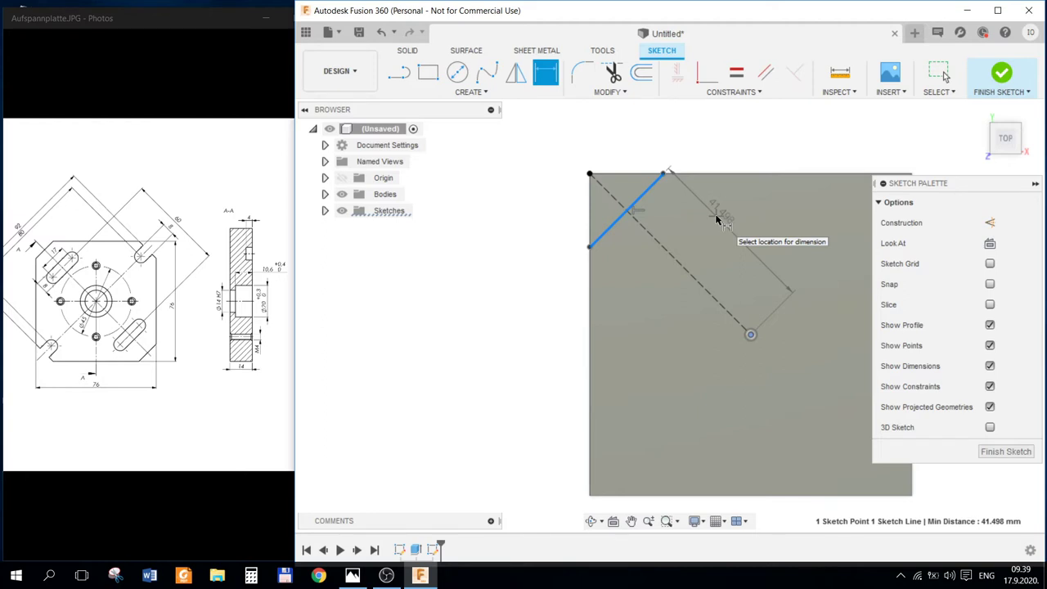
pyautogui.click(717, 219)
pyautogui.write('92/2')
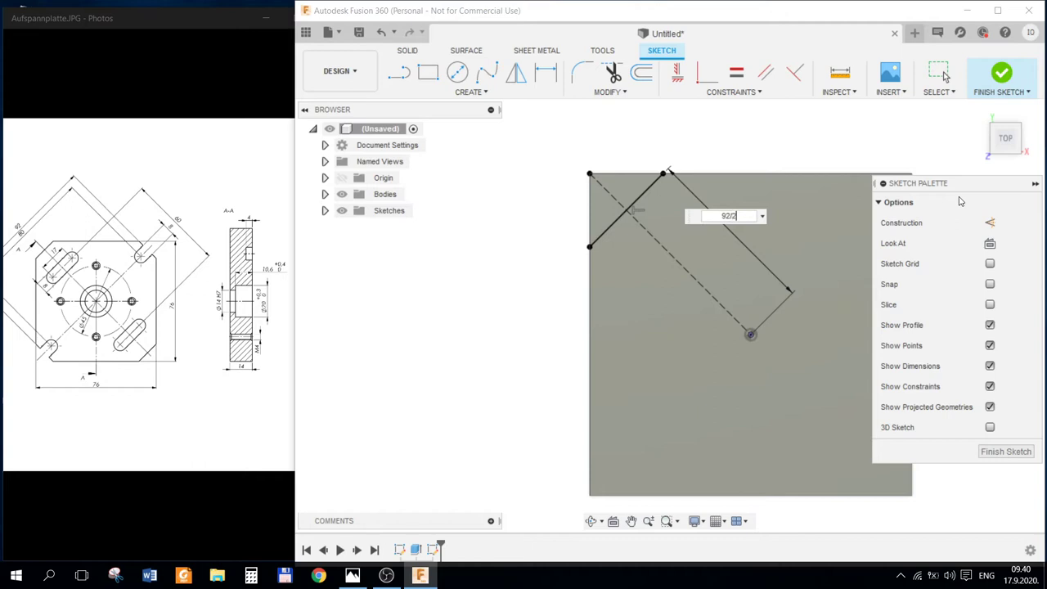
pyautogui.press('Return')
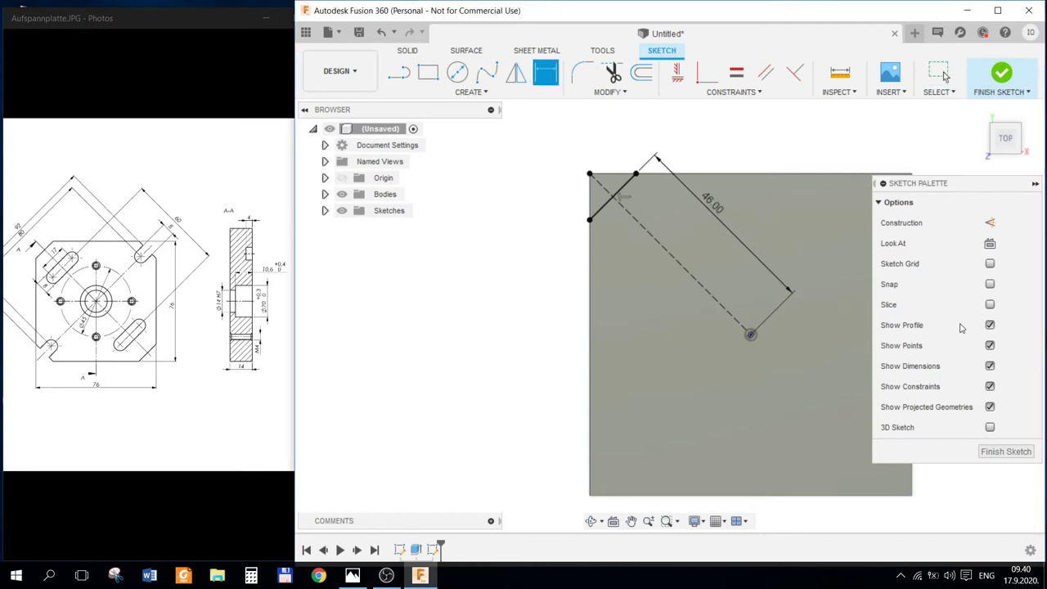
pyautogui.click(1005, 452)
pyautogui.click(740, 280)
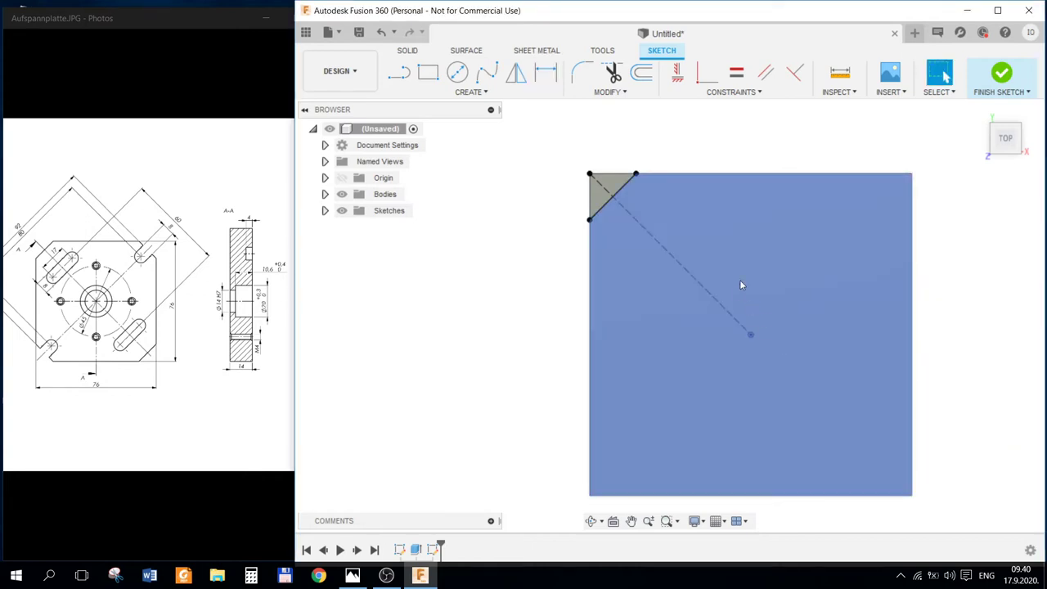
pyautogui.scroll(-2, 859, 384)
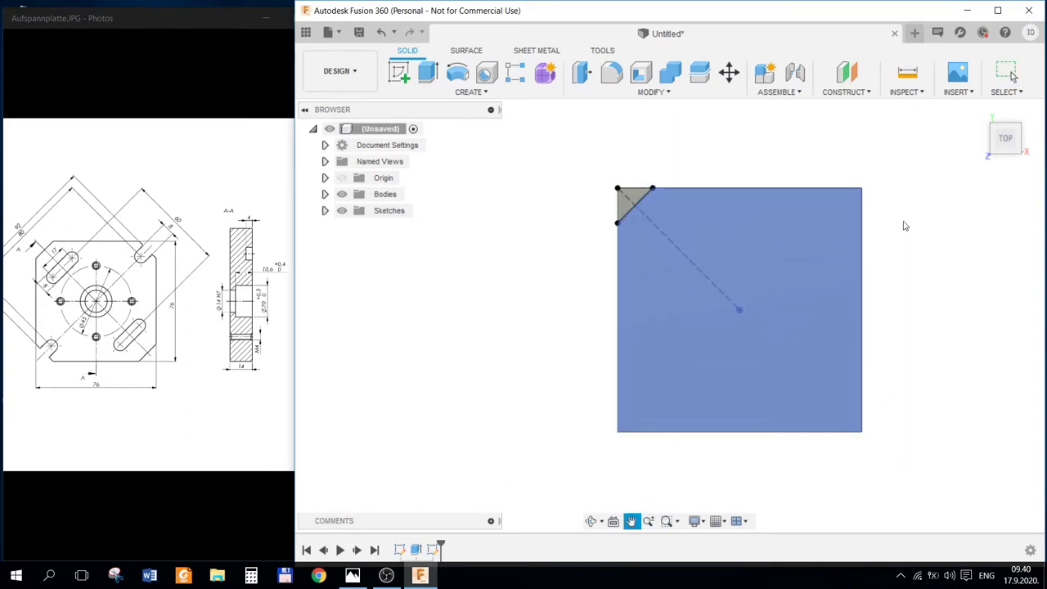
# - Cut the corner triangle through the whole plate with an extrude set to All
pyautogui.click(978, 111)
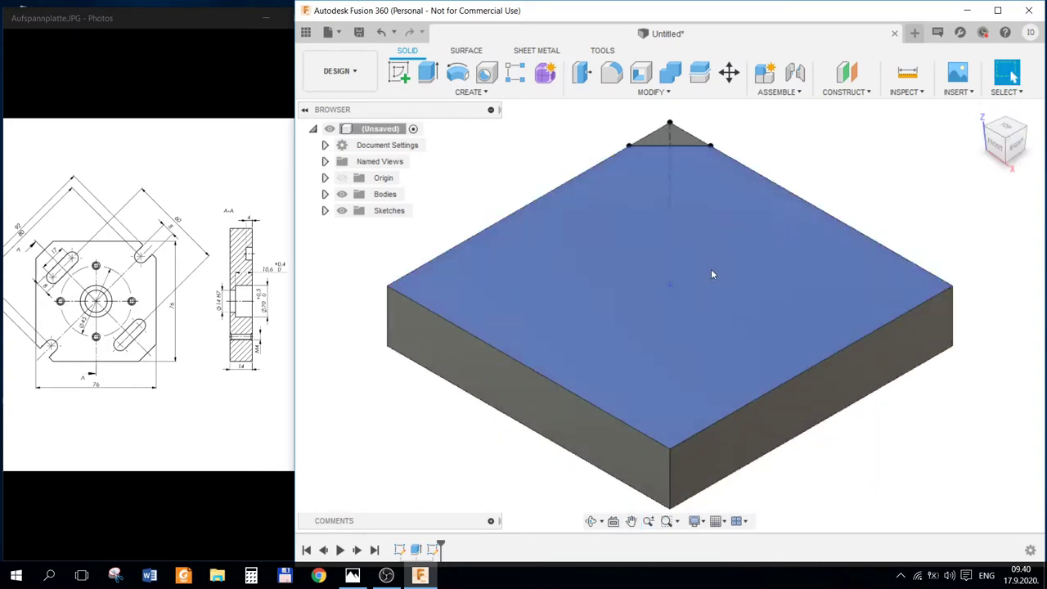
pyautogui.click(423, 76)
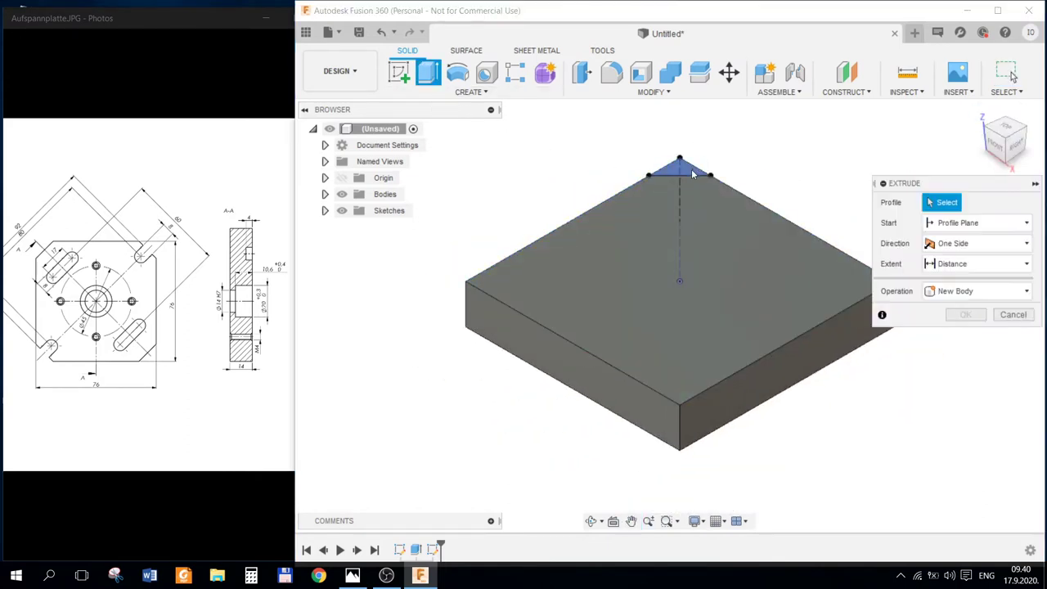
pyautogui.click(679, 168)
pyautogui.moveTo(679, 166); pyautogui.dragTo(679, 315)
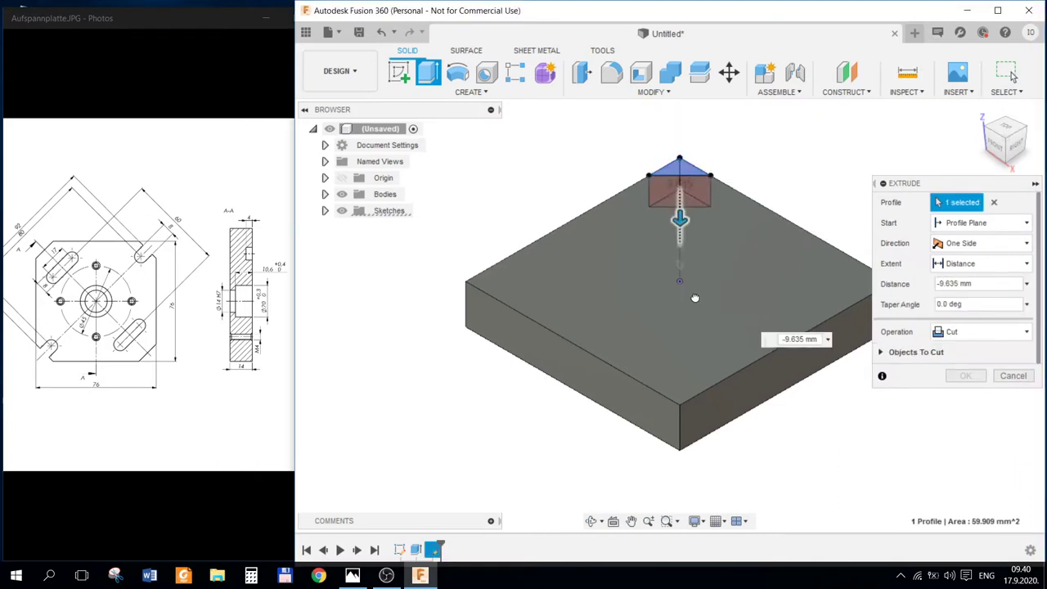
pyautogui.click(958, 265)
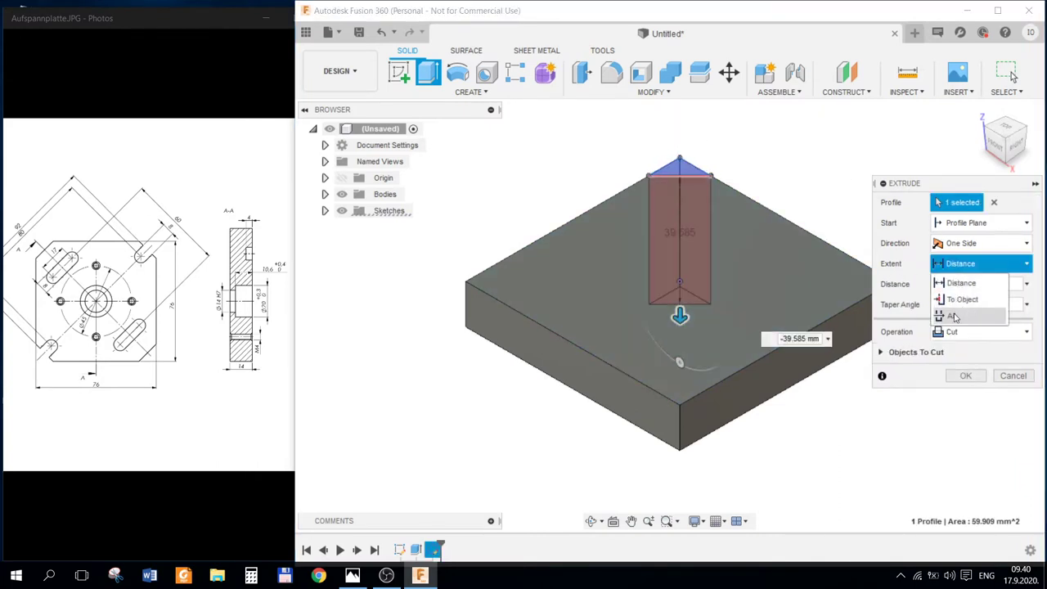
pyautogui.click(955, 314)
pyautogui.click(968, 377)
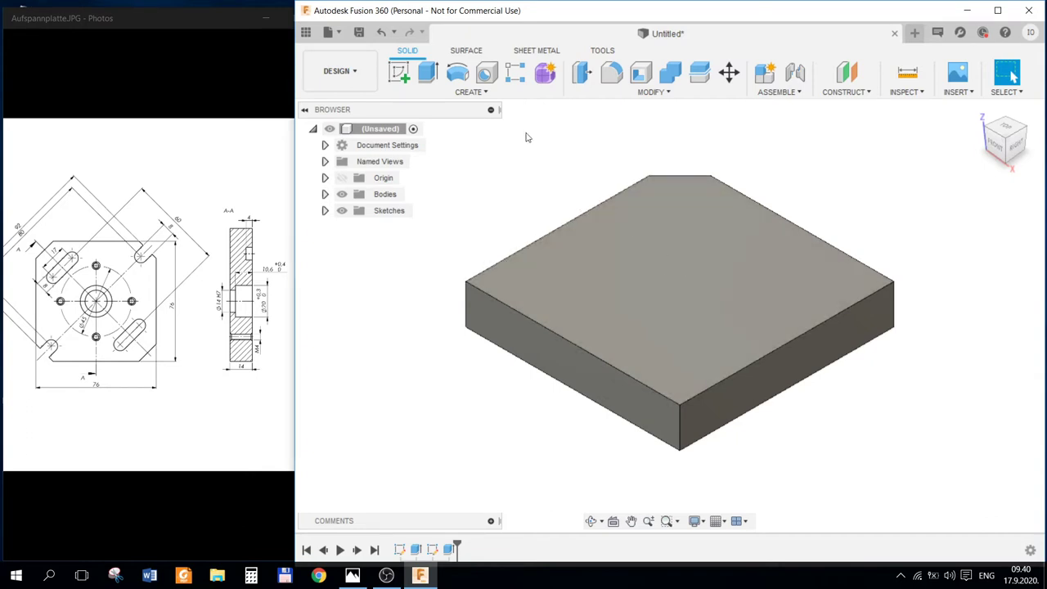
pyautogui.click(650, 264)
# - Sketch a 14 mm diameter circle at the centre of the plate's top face
pyautogui.rightClick(651, 265)
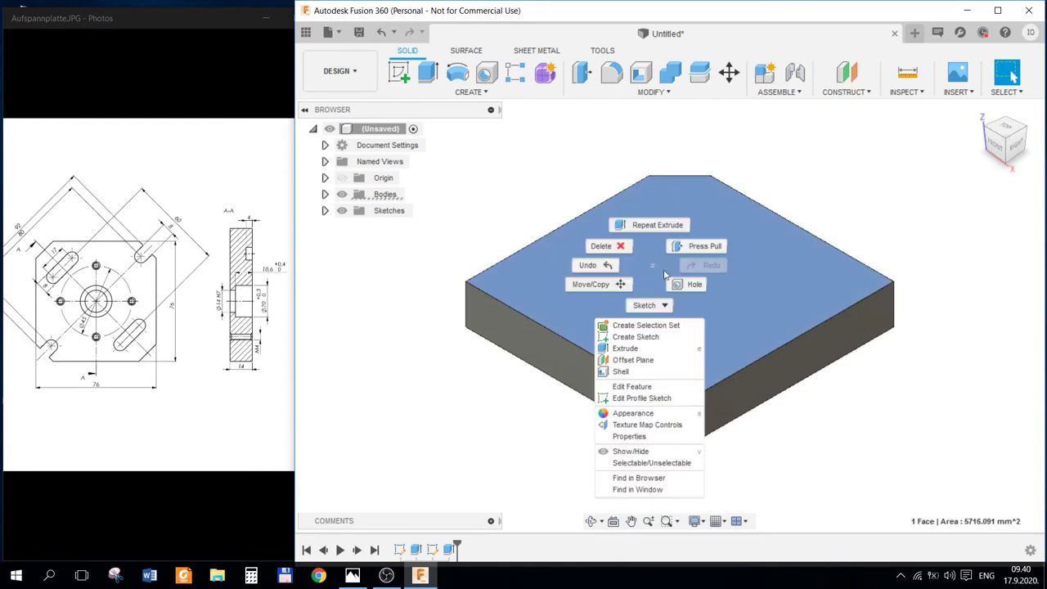
pyautogui.click(635, 336)
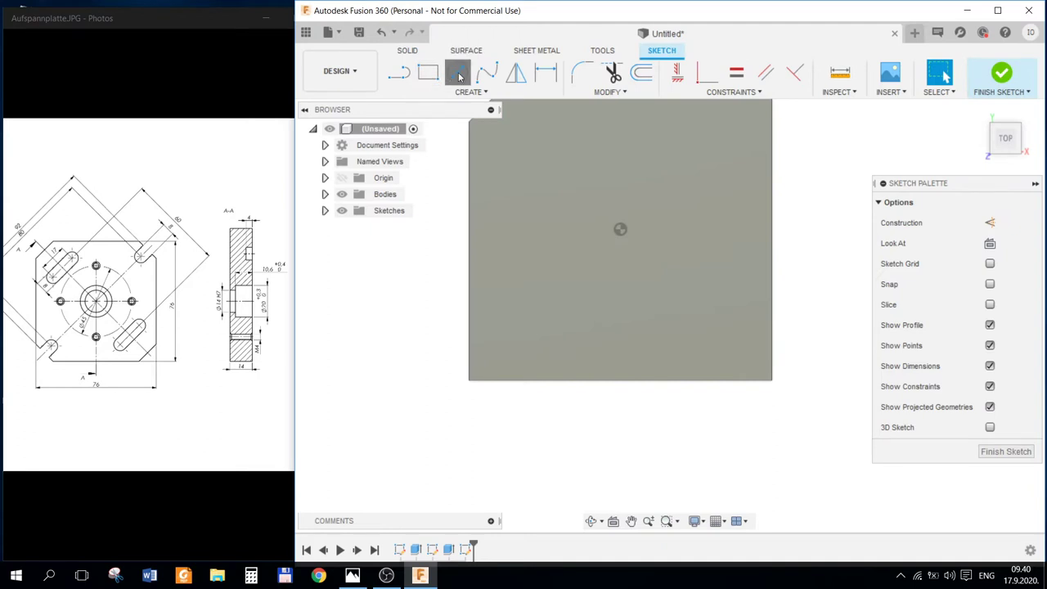
pyautogui.click(460, 76)
pyautogui.click(620, 229)
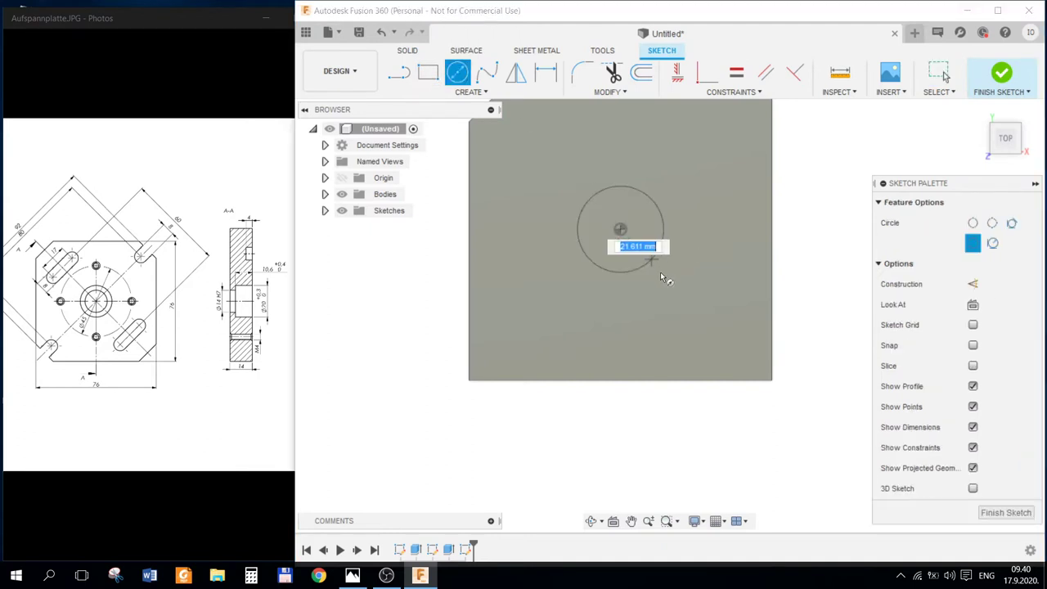
pyautogui.click(671, 290)
pyautogui.press('Escape')
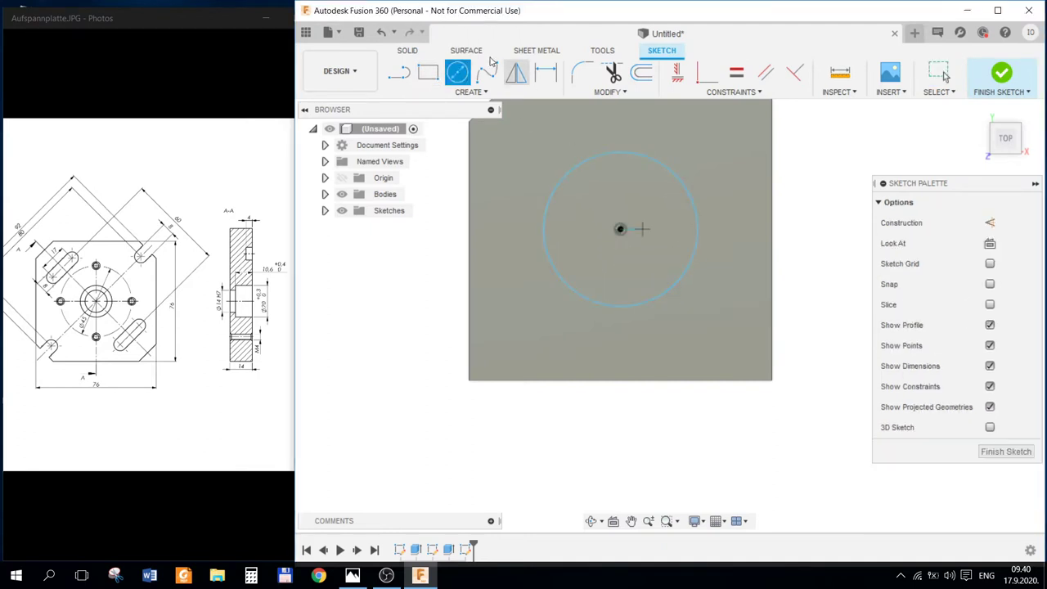
pyautogui.click(546, 72)
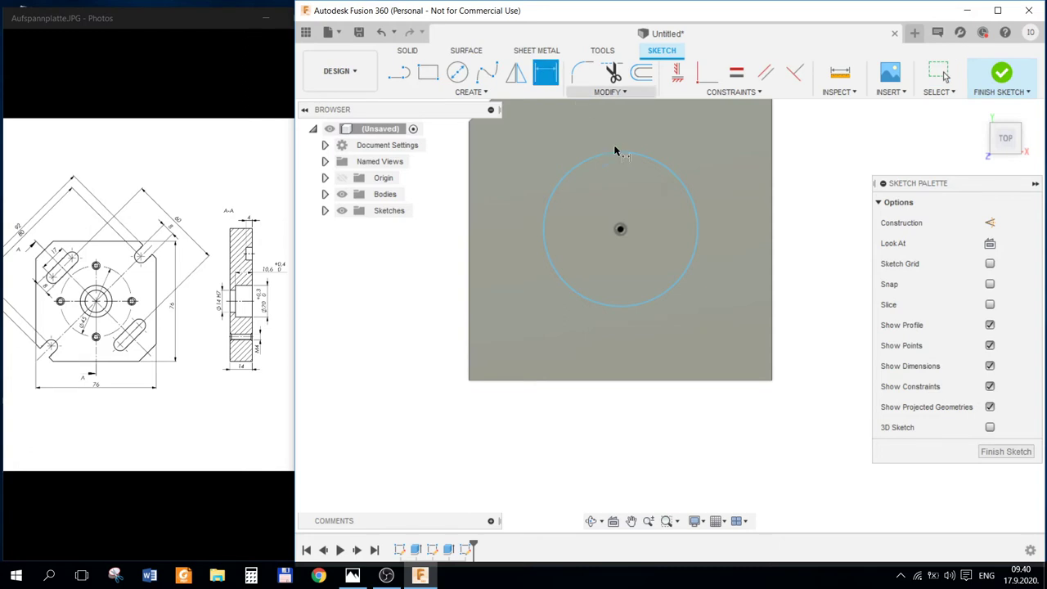
pyautogui.click(683, 182)
pyautogui.click(655, 216)
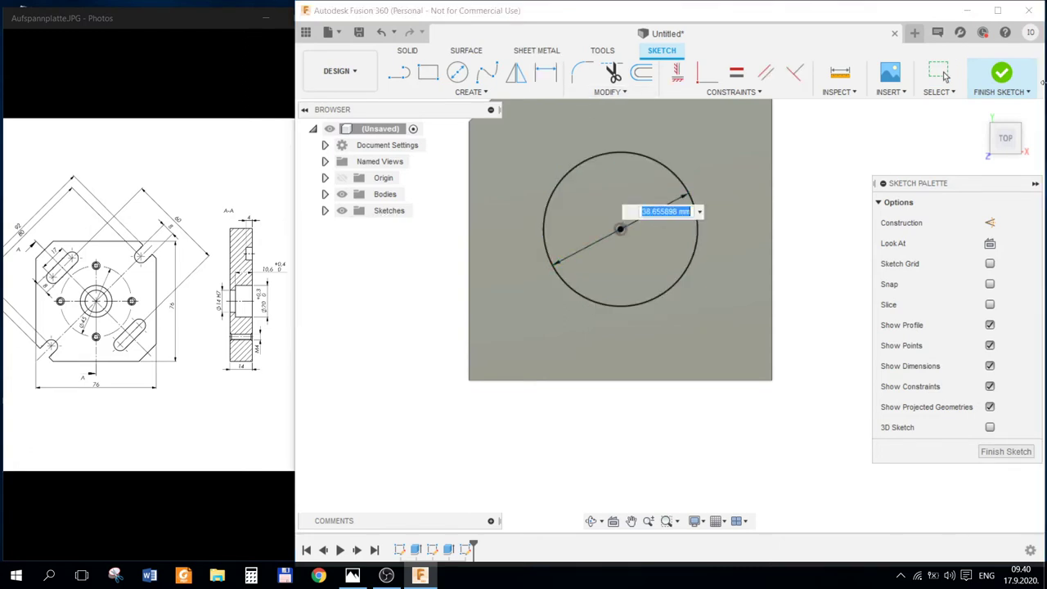
pyautogui.press('Return')
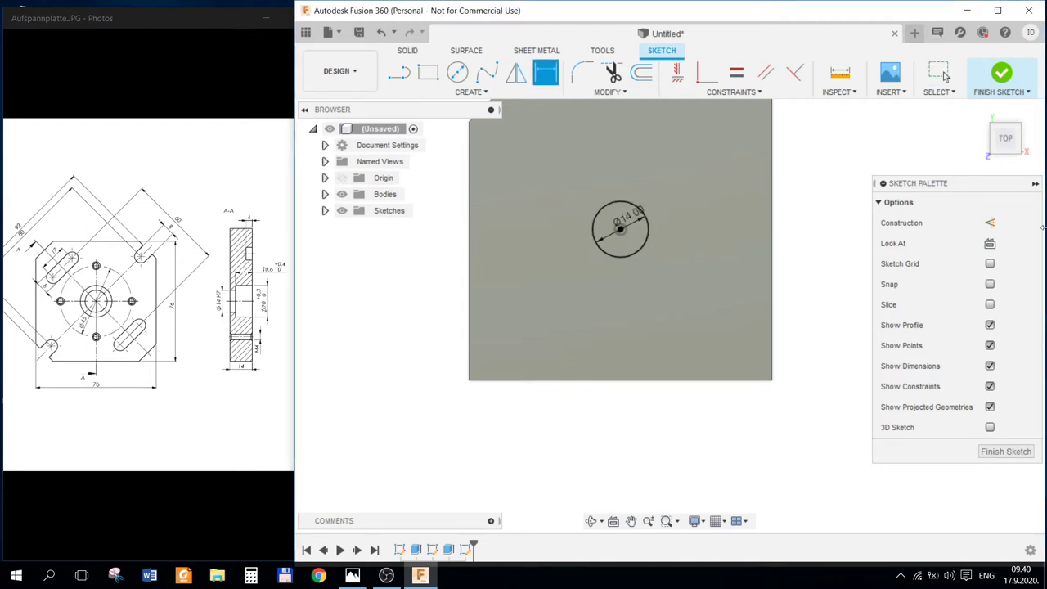
pyautogui.click(1006, 451)
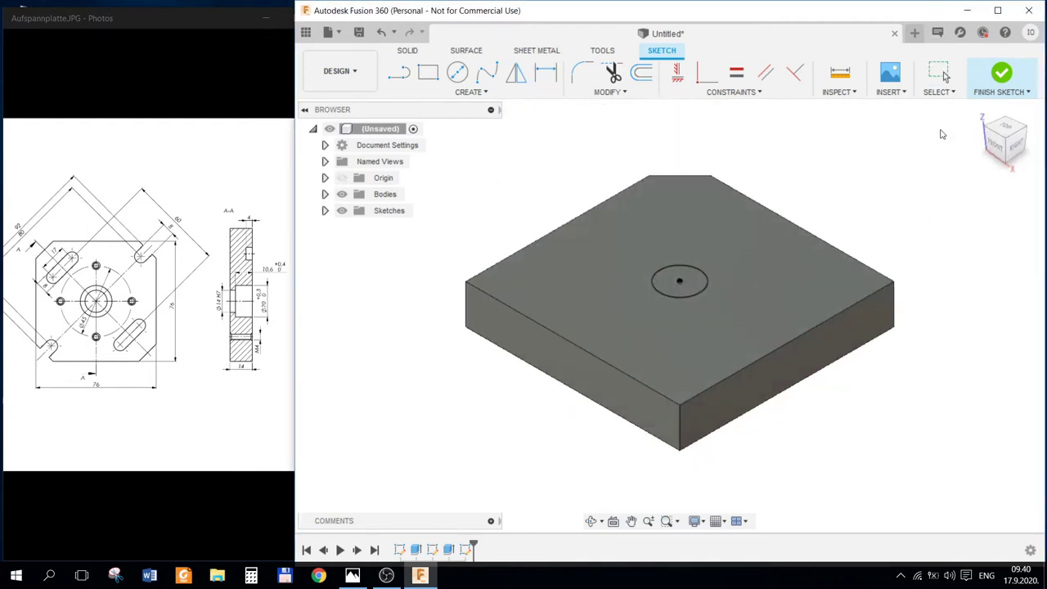
# - Extrude the centre circle as a cut through the whole plate
pyautogui.press('e')
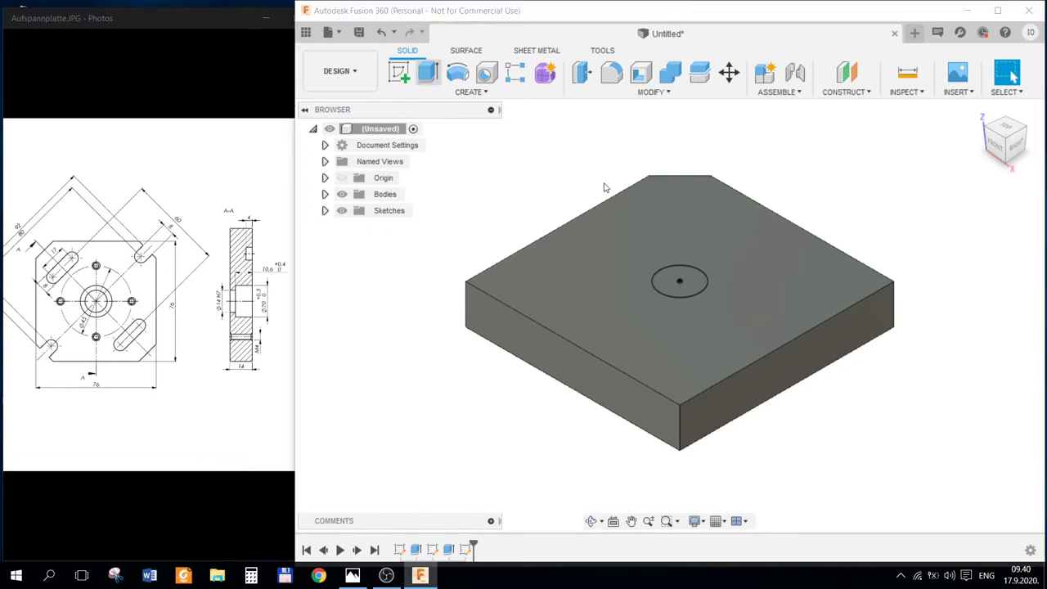
pyautogui.click(678, 281)
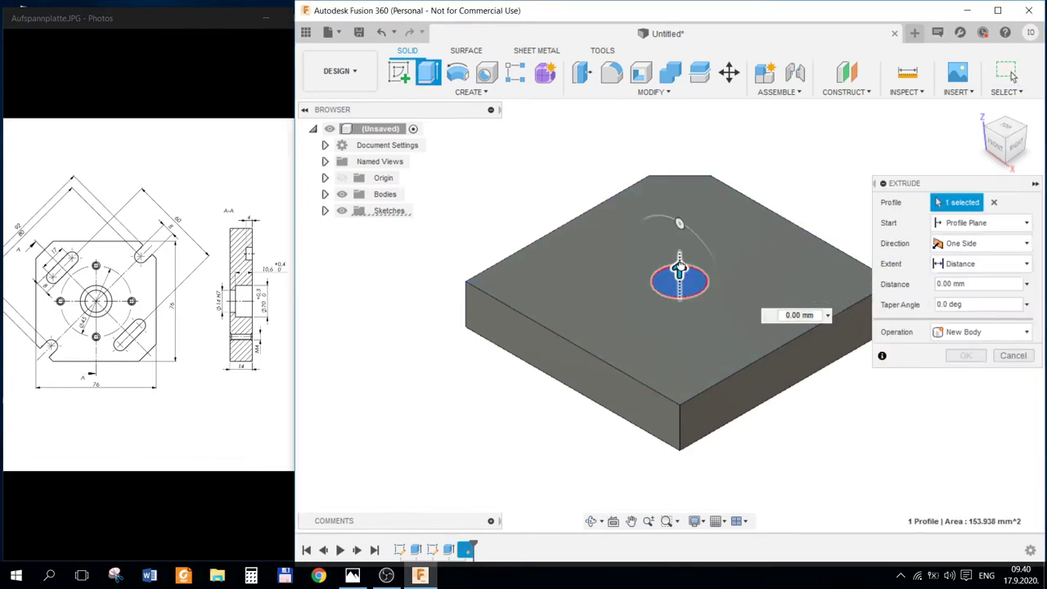
pyautogui.moveTo(678, 460); pyautogui.dragTo(679, 489)
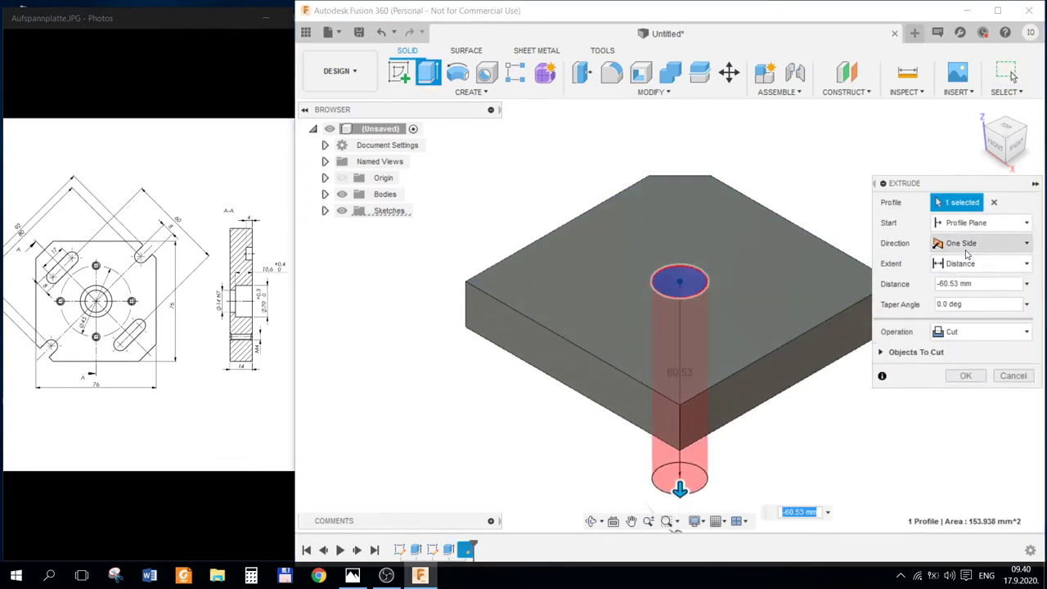
pyautogui.click(967, 266)
pyautogui.click(957, 317)
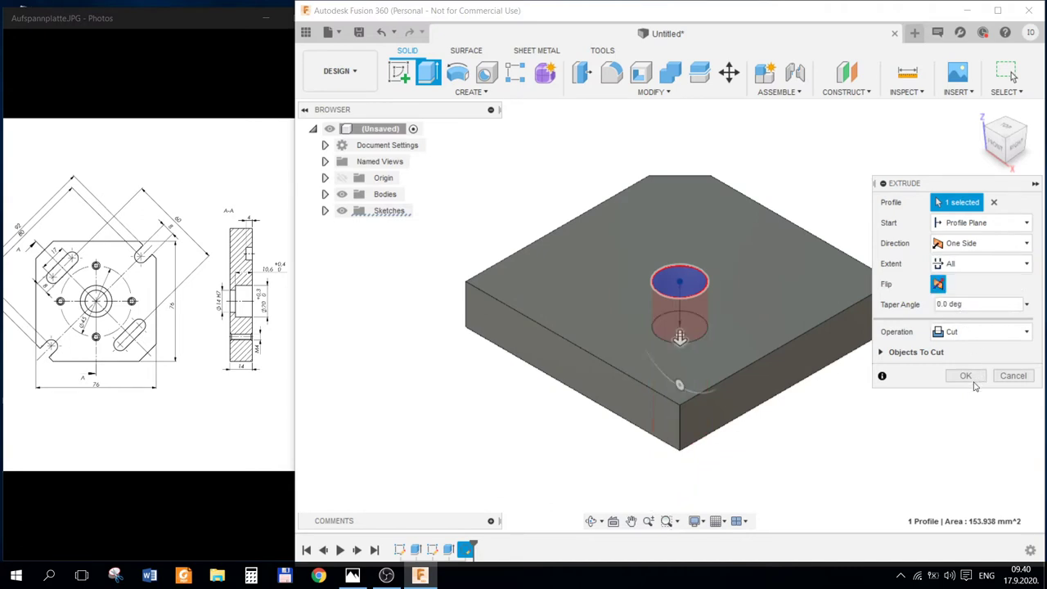
pyautogui.click(966, 376)
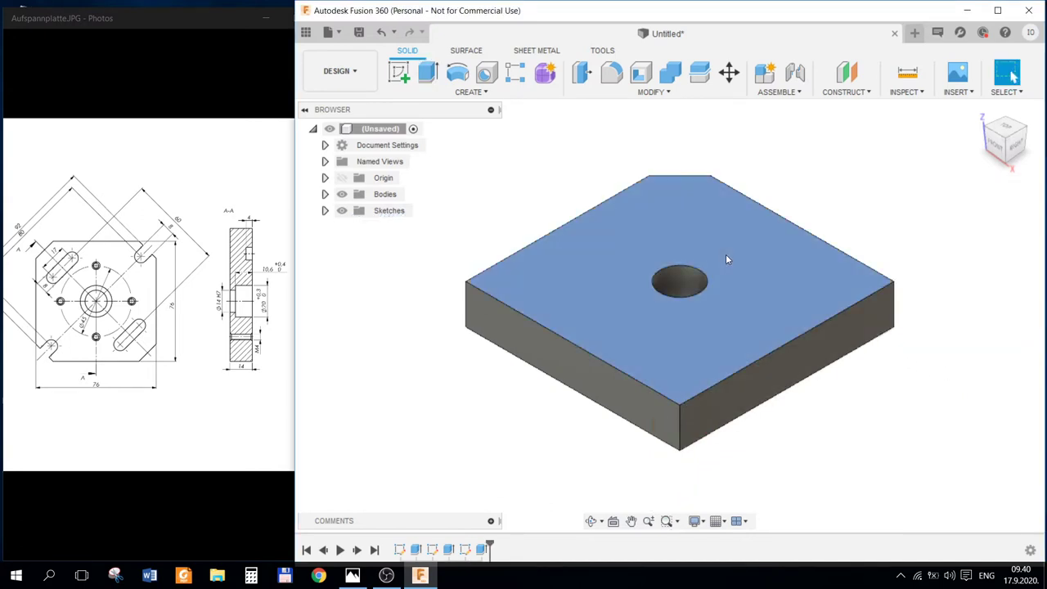
# - Sketch a 20 mm diameter circle concentric with the centre hole on the top face
pyautogui.rightClick(727, 255)
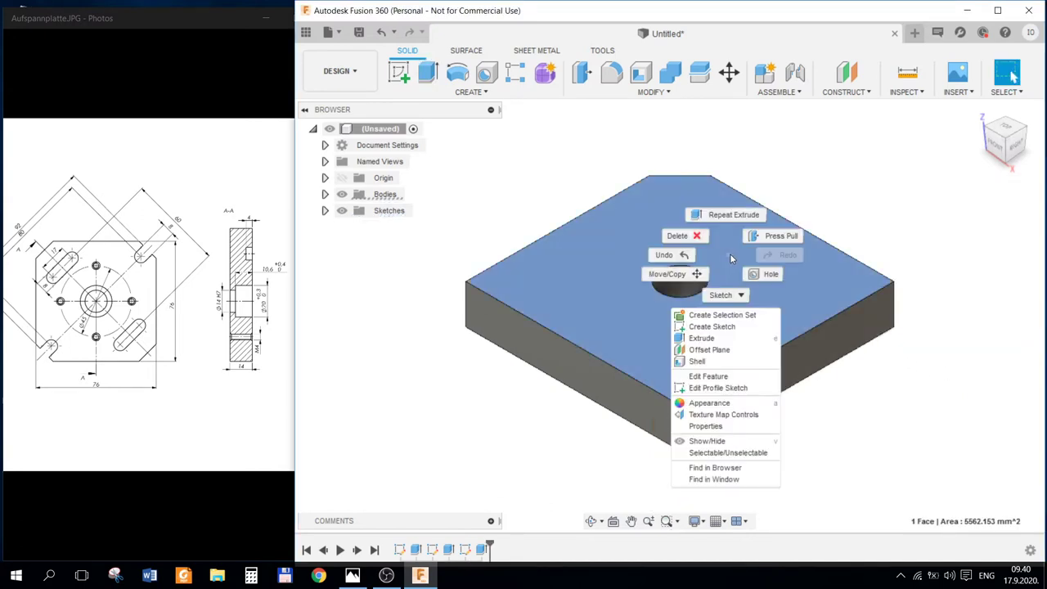
pyautogui.click(727, 328)
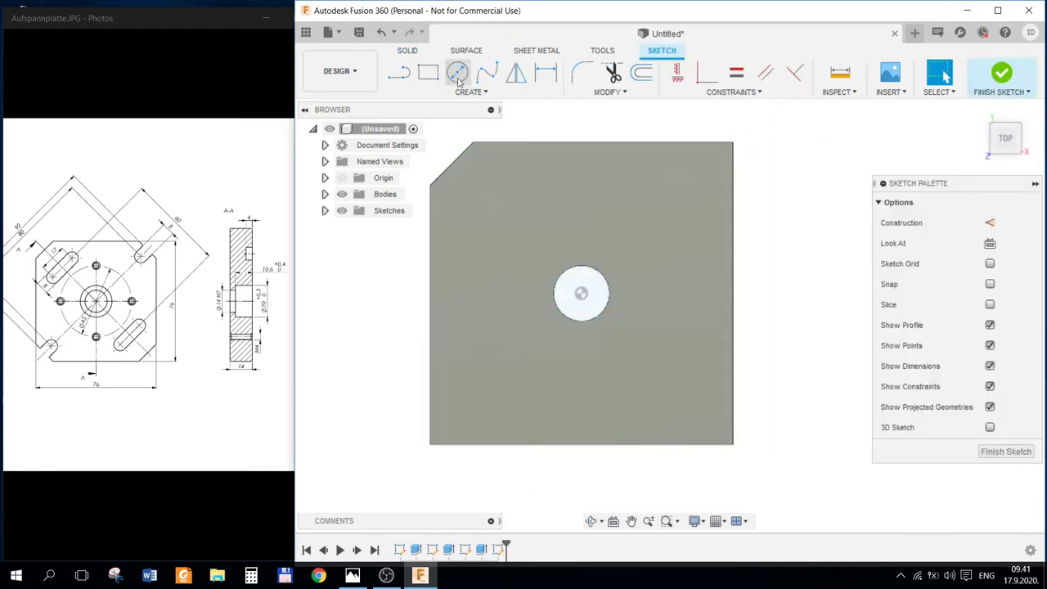
pyautogui.press('c')
pyautogui.click(581, 293)
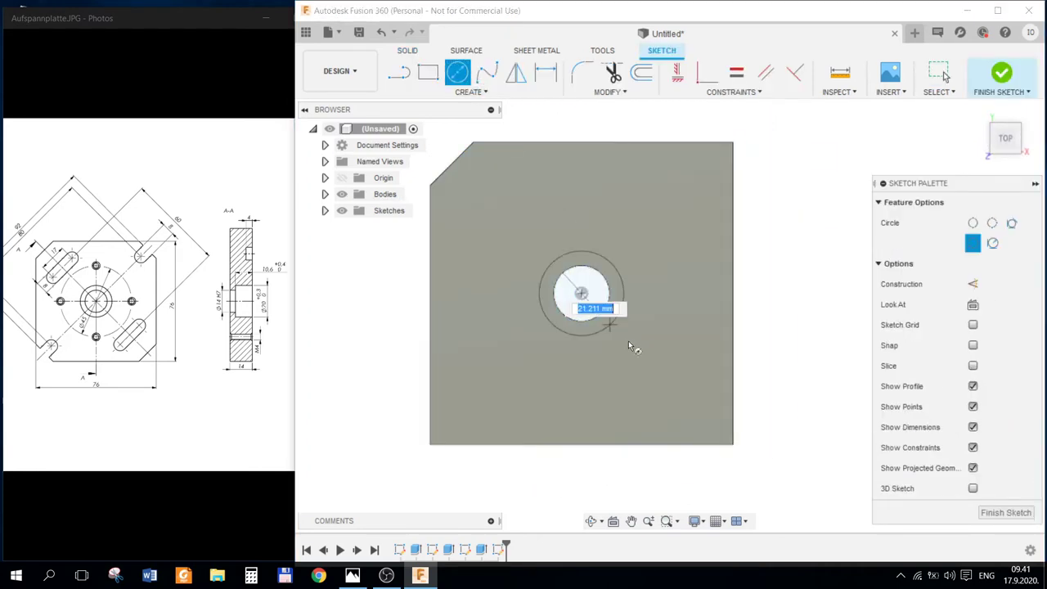
pyautogui.click(631, 346)
pyautogui.press('Escape')
pyautogui.click(544, 73)
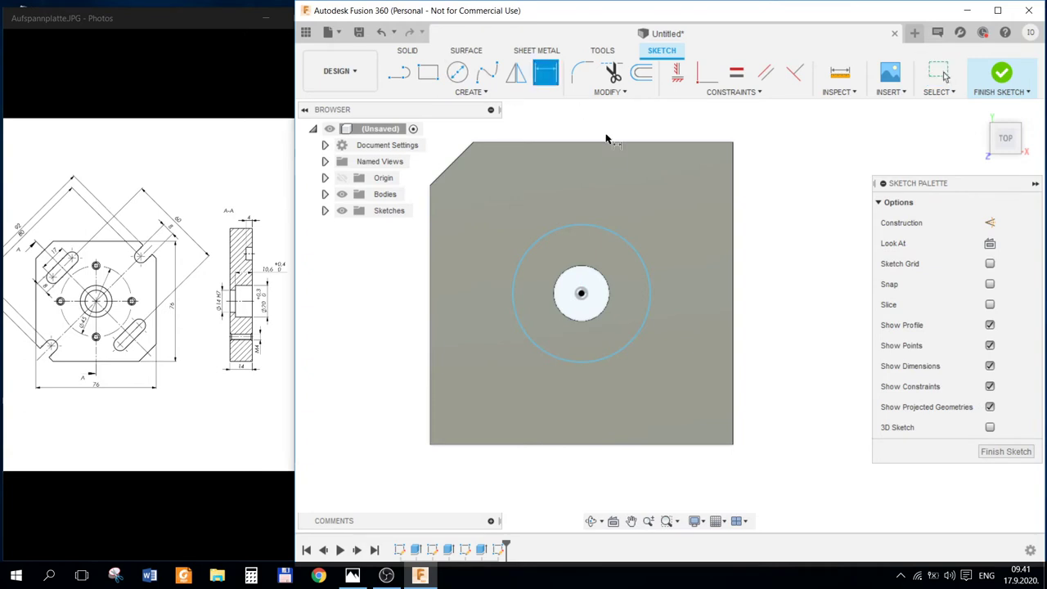
pyautogui.click(621, 238)
pyautogui.click(677, 217)
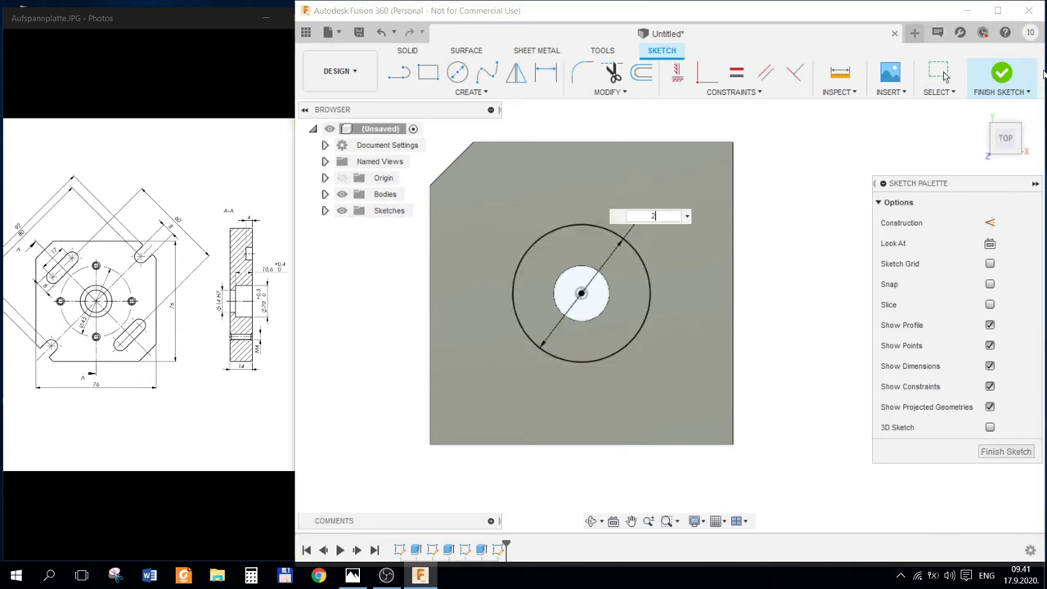
pyautogui.write('20')
pyautogui.press('Return')
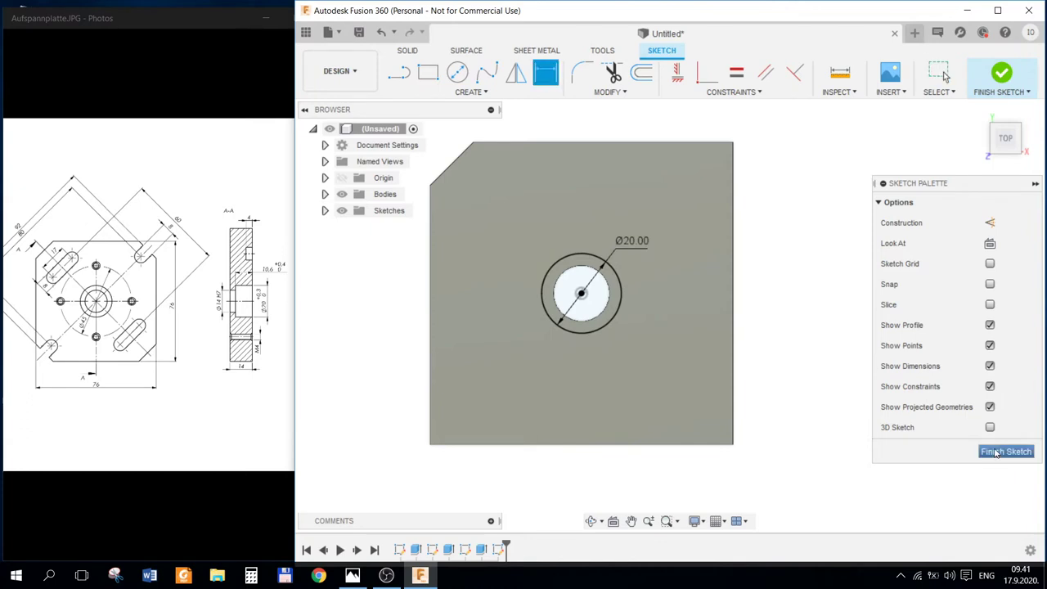
pyautogui.click(1006, 452)
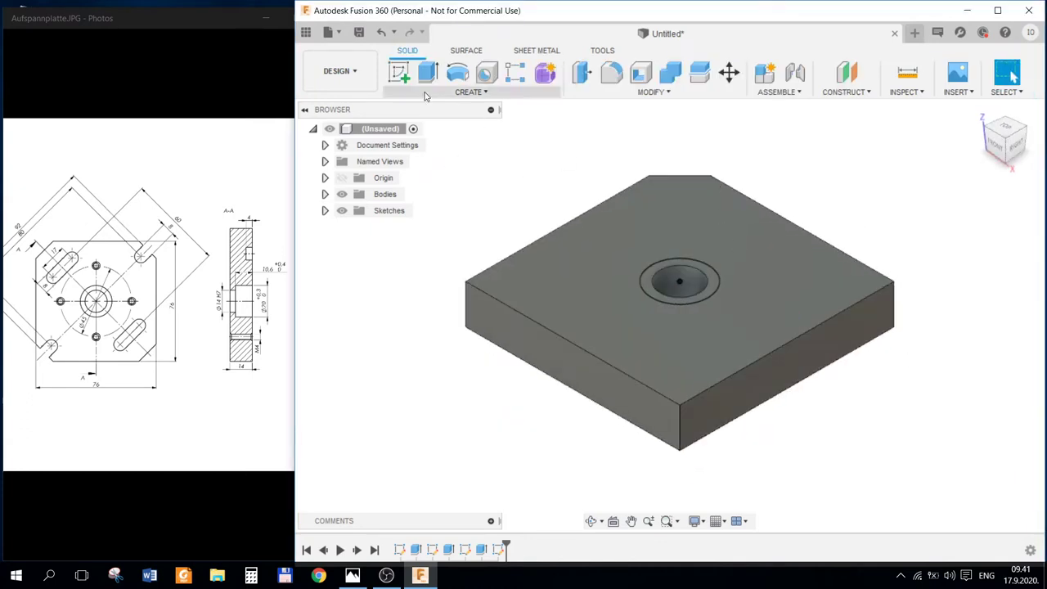
# - Extrude the central circle and surrounding ring profiles downward as a cut through the plate
pyautogui.click(428, 72)
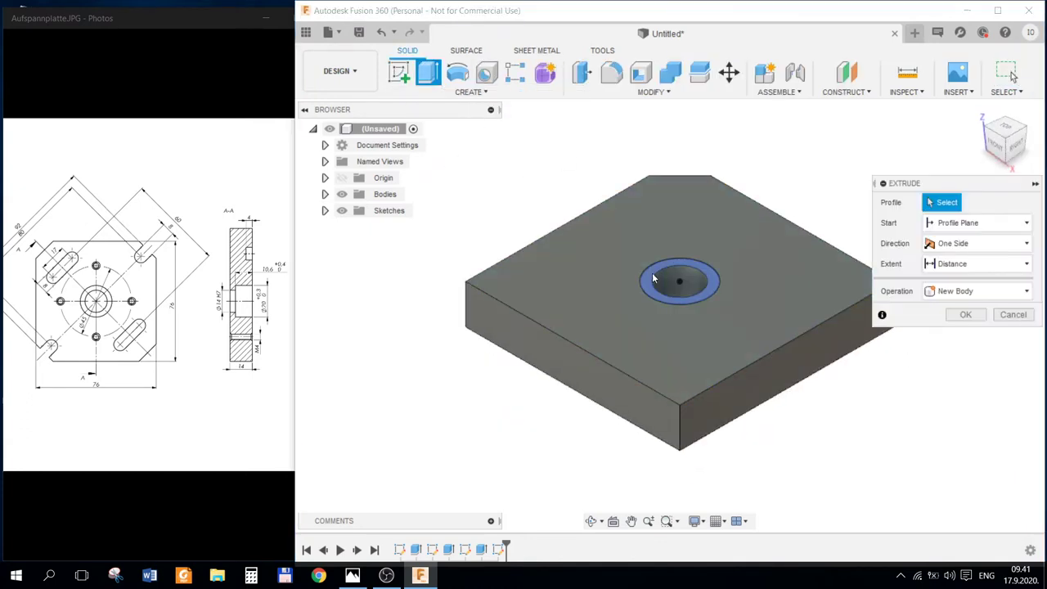
pyautogui.click(663, 281)
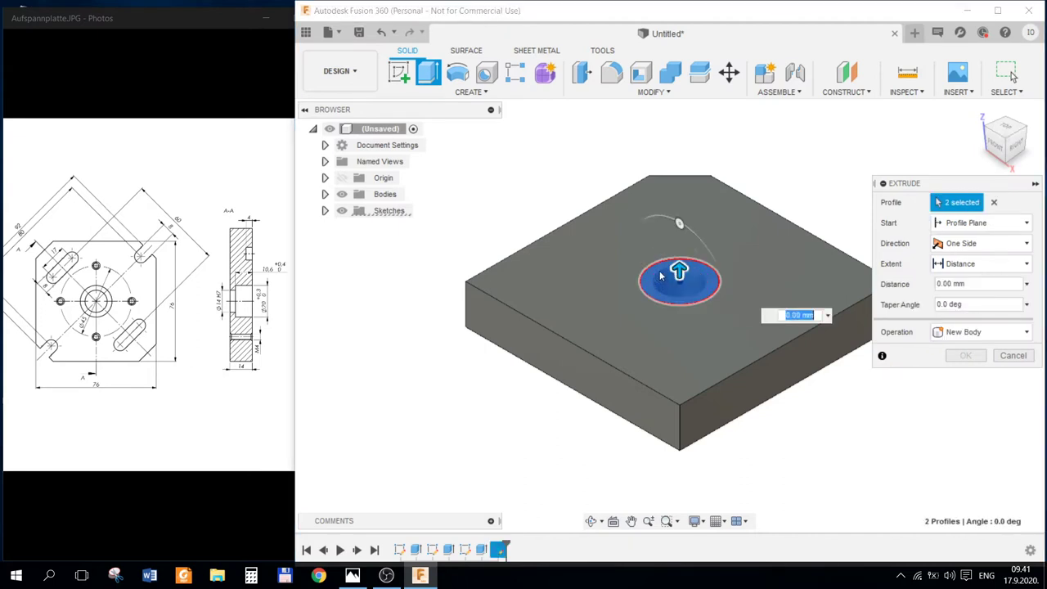
pyautogui.click(660, 283)
pyautogui.moveTo(679, 264)
pyautogui.mouseDown()
pyautogui.moveTo(704, 418)
pyautogui.moveTo(680, 478)
pyautogui.mouseUp()
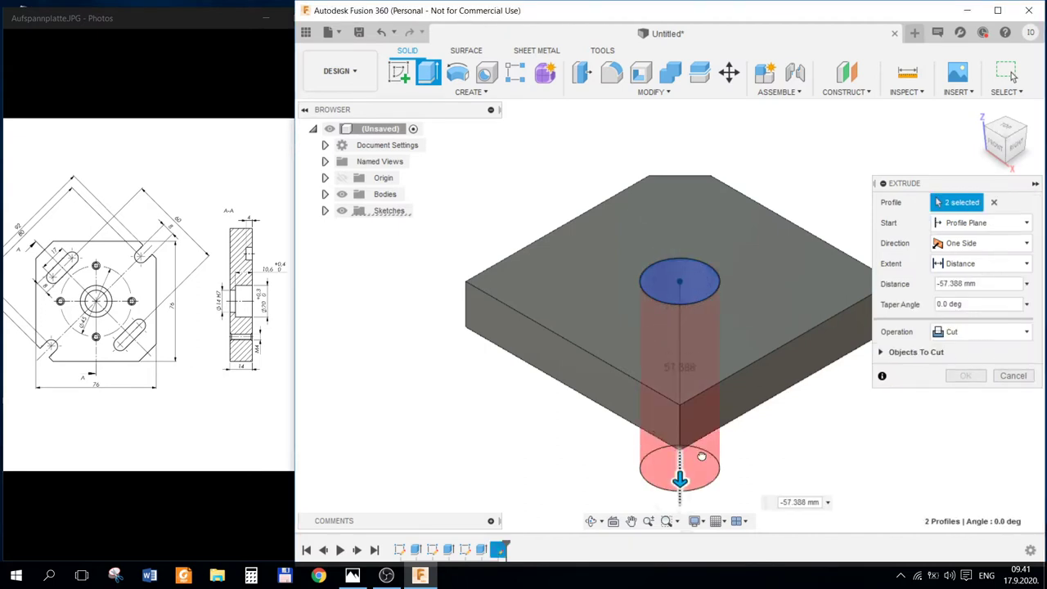
pyautogui.moveTo(976, 283); pyautogui.dragTo(910, 292)
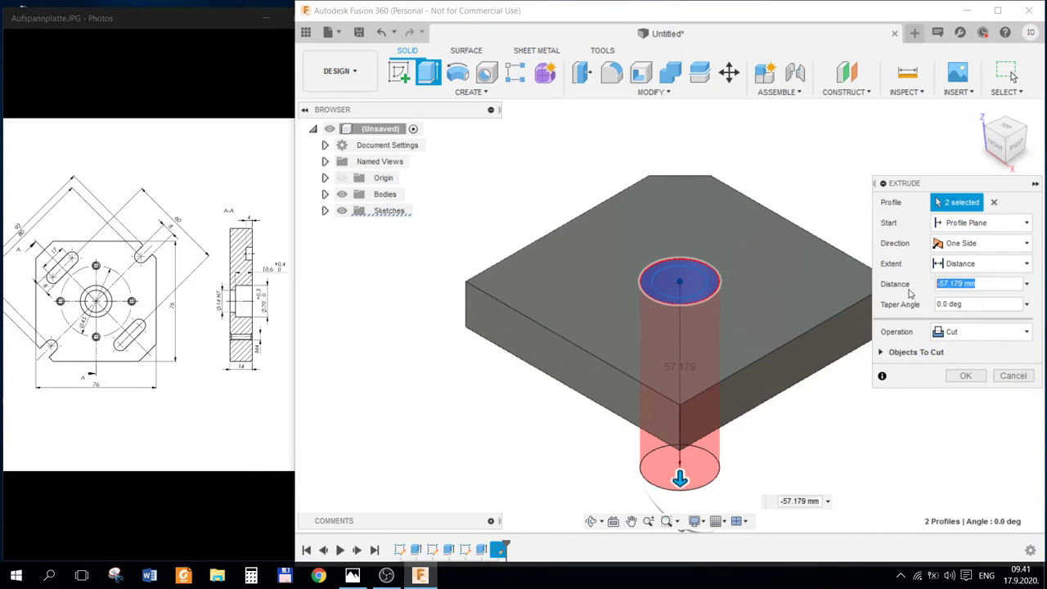
pyautogui.press('Return')
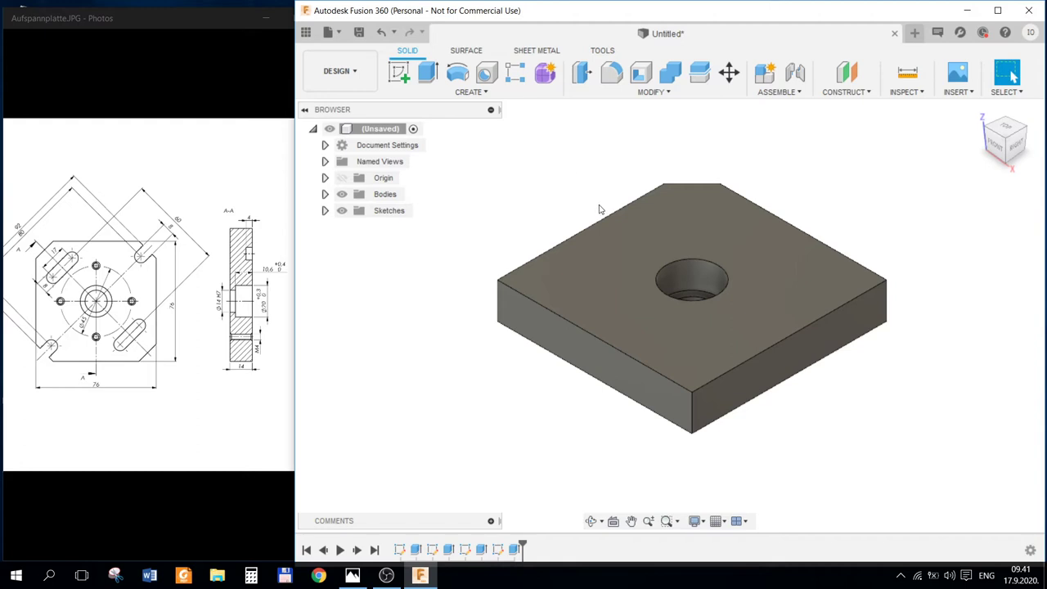
# - Circular-pattern the corner cut feature four times around the Z axis
pyautogui.moveTo(579, 221)
pyautogui.keyDown('shift'); pyautogui.mouseDown(button='middle')
pyautogui.moveTo(578, 237)
pyautogui.moveTo(656, 230)
pyautogui.mouseUp(button='middle'); pyautogui.keyUp('shift')
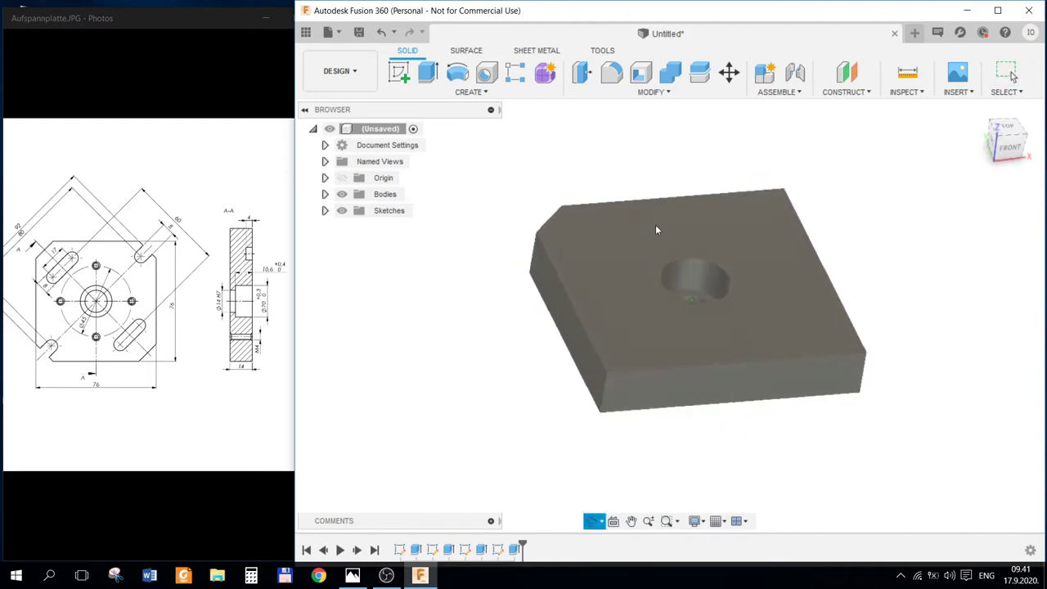
pyautogui.click(490, 95)
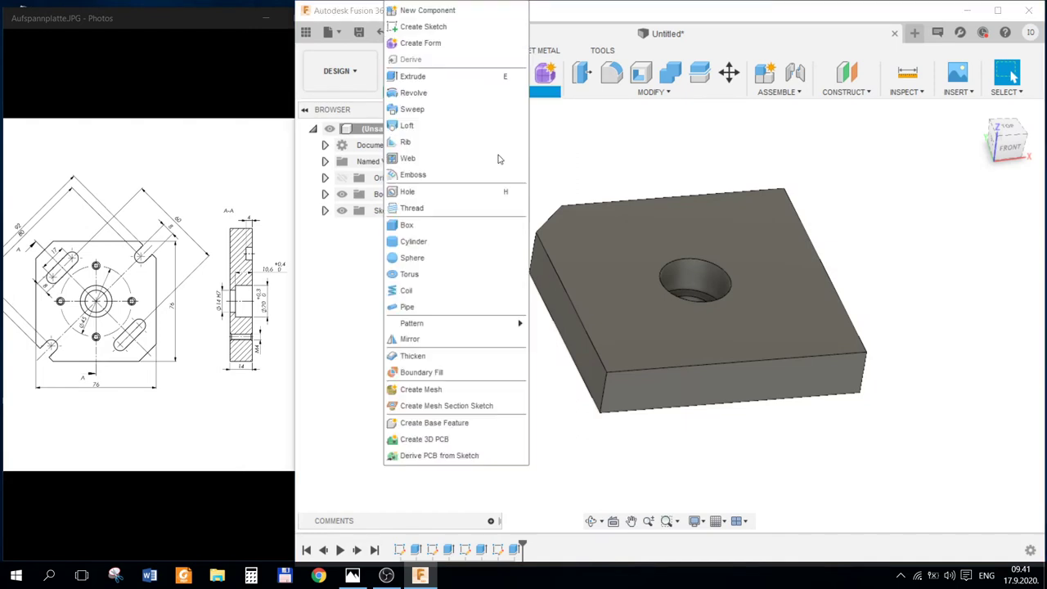
pyautogui.moveTo(411, 323)
pyautogui.click(561, 340)
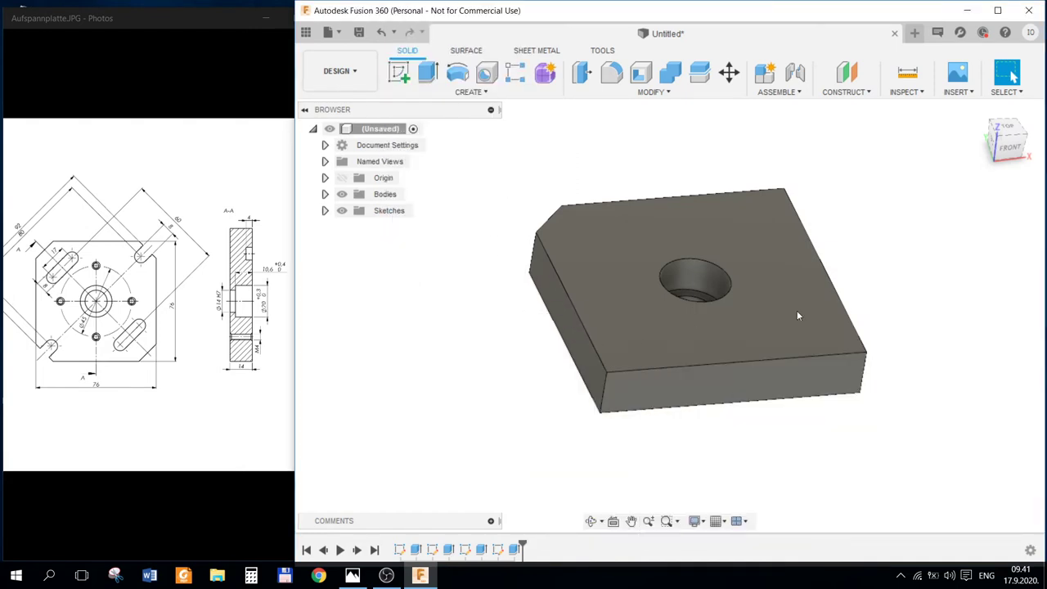
pyautogui.click(971, 205)
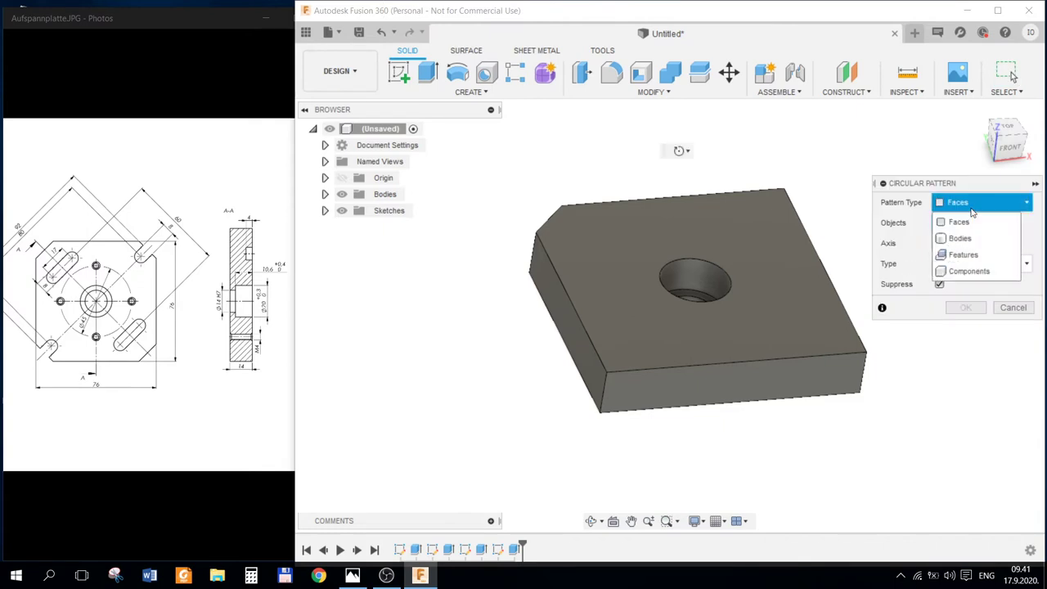
pyautogui.click(962, 254)
pyautogui.click(953, 243)
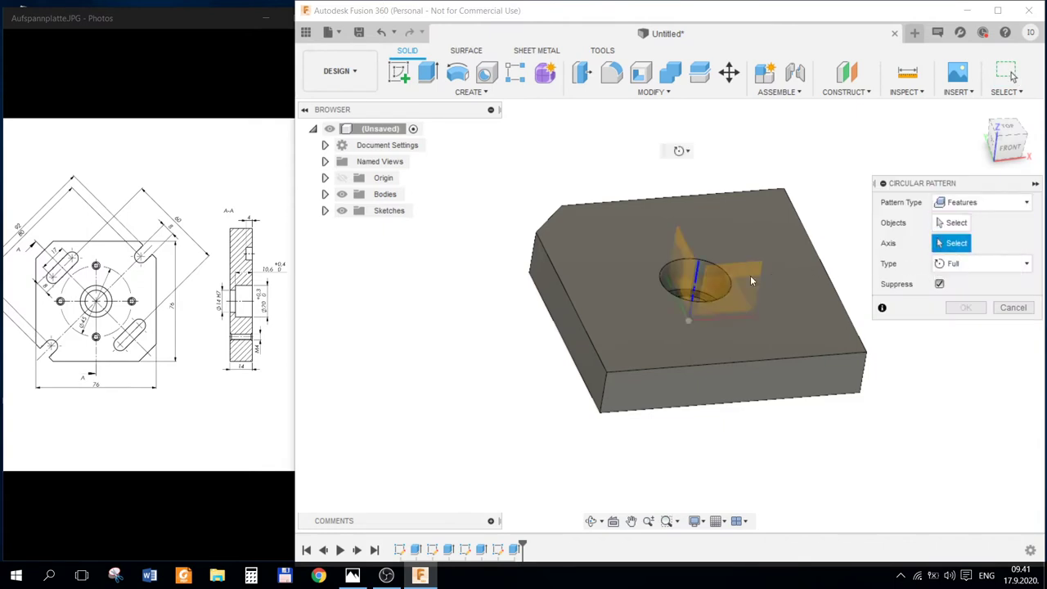
pyautogui.click(752, 280)
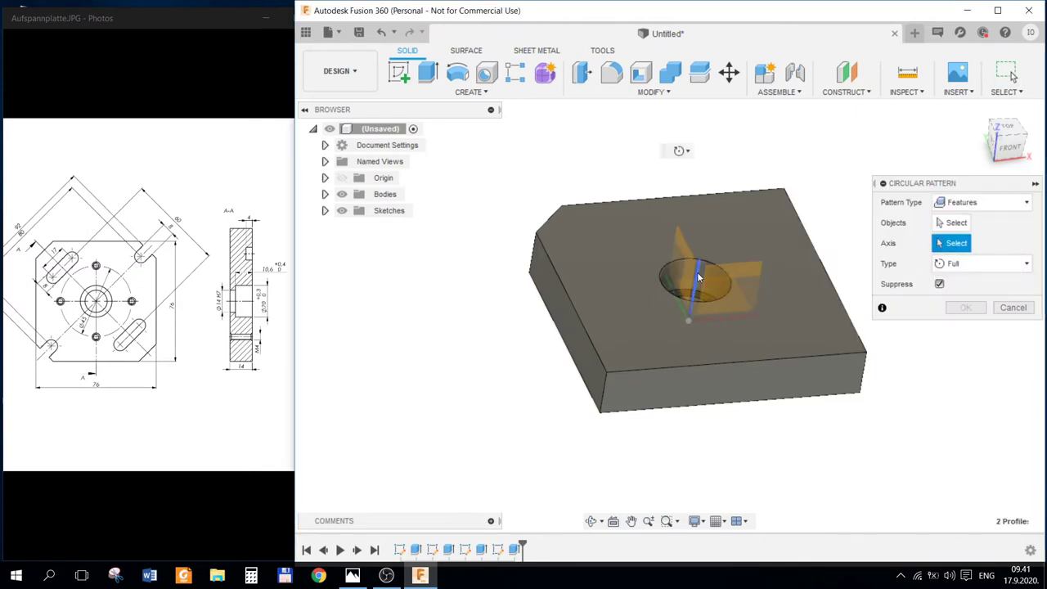
pyautogui.click(953, 226)
pyautogui.write('4')
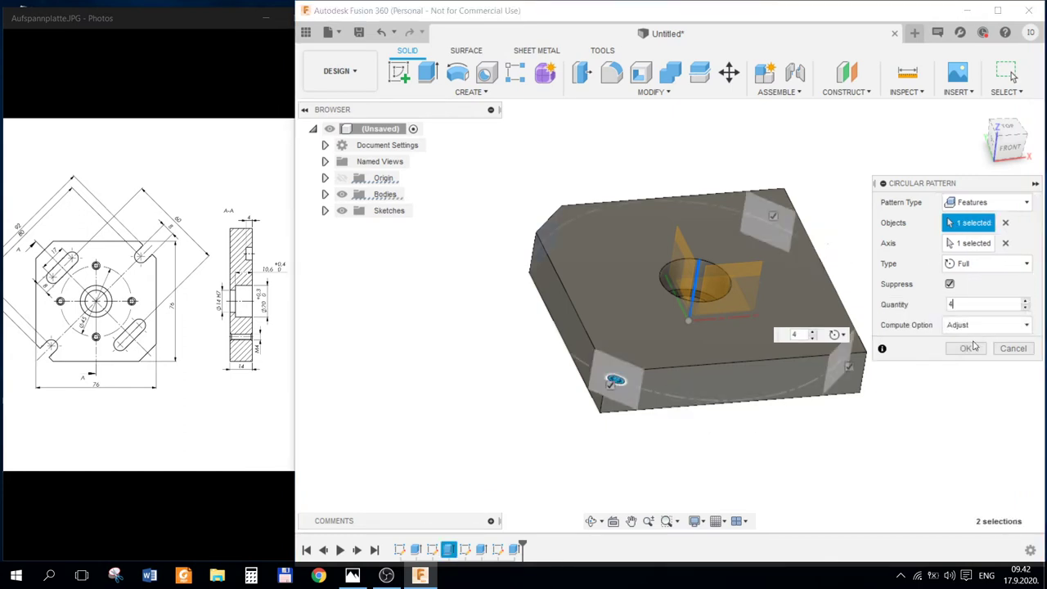
pyautogui.click(967, 350)
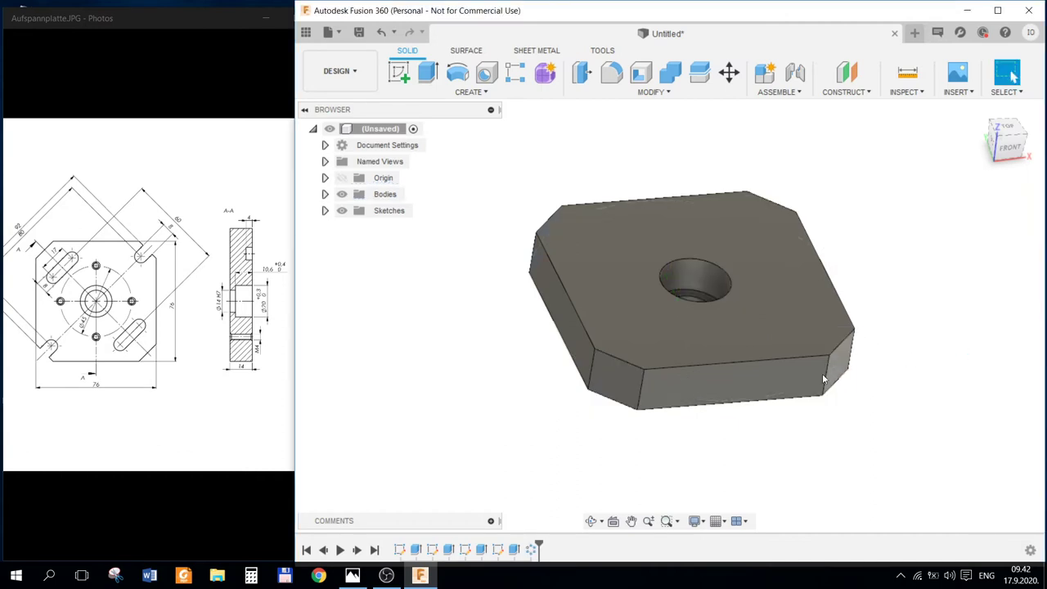
# - Sketch on the top face a construction line from the lower-left corner to the centre
pyautogui.moveTo(751, 379)
pyautogui.keyDown('shift'); pyautogui.mouseDown(button='middle')
pyautogui.moveTo(867, 292)
pyautogui.moveTo(848, 320)
pyautogui.moveTo(837, 275)
pyautogui.moveTo(717, 340)
pyautogui.mouseUp(button='middle'); pyautogui.keyUp('shift')
pyautogui.click(656, 317)
pyautogui.rightClick(656, 318)
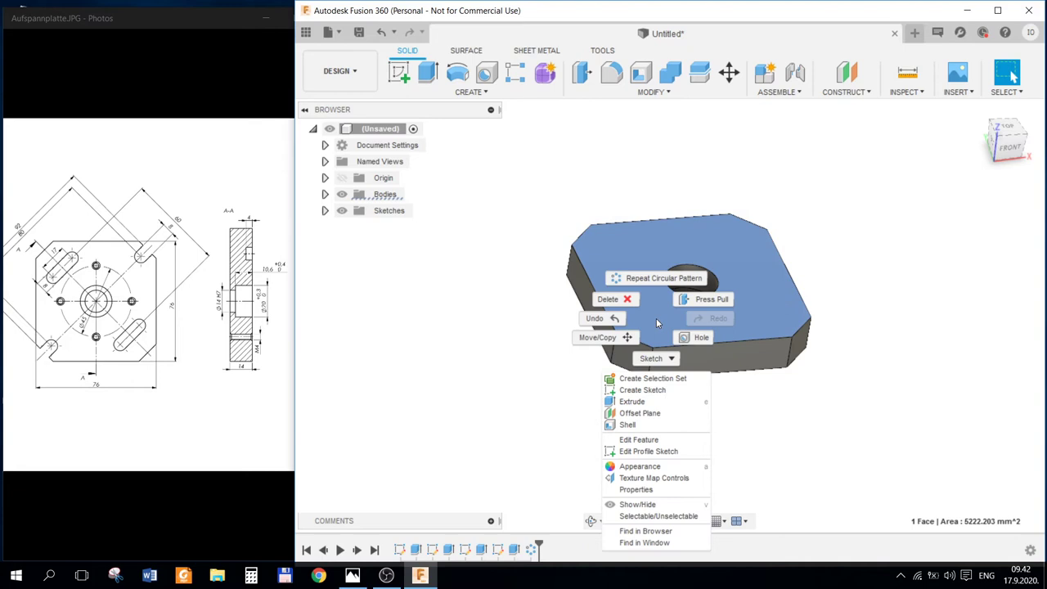
pyautogui.click(678, 393)
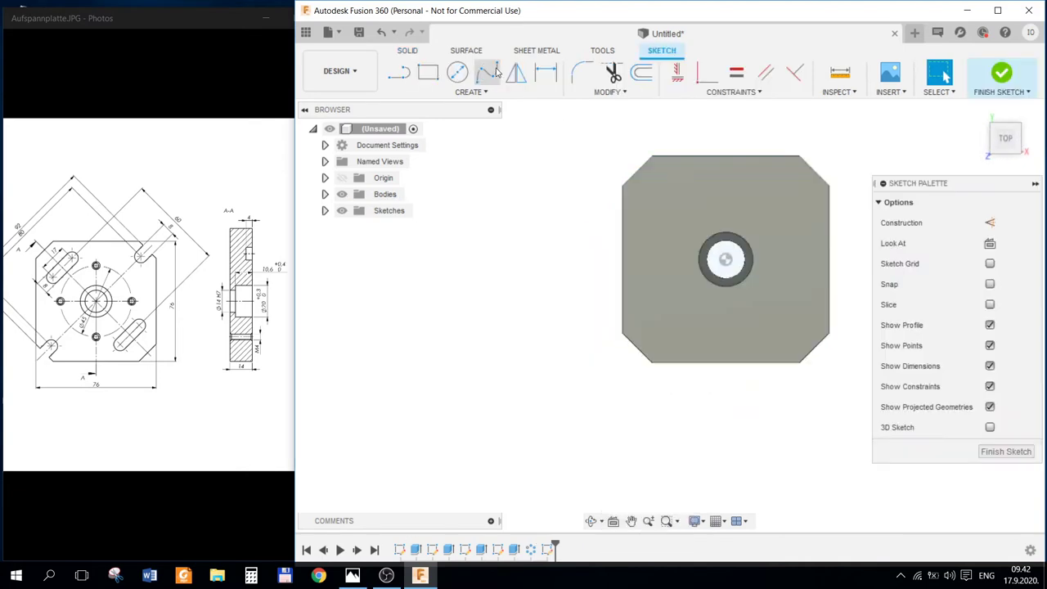
pyautogui.click(457, 72)
pyautogui.scroll(5, 654, 332)
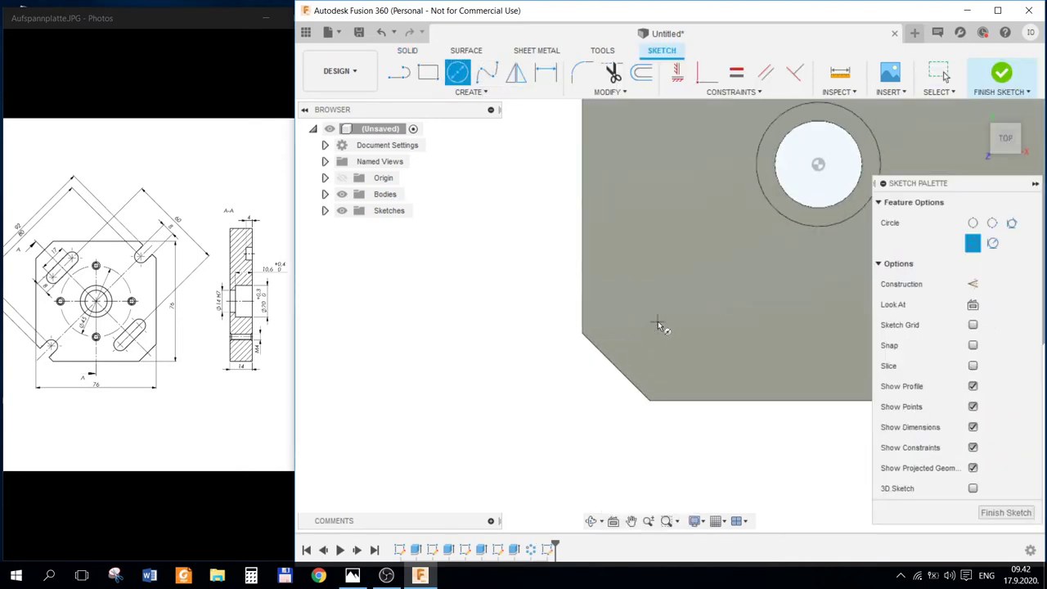
pyautogui.press('l')
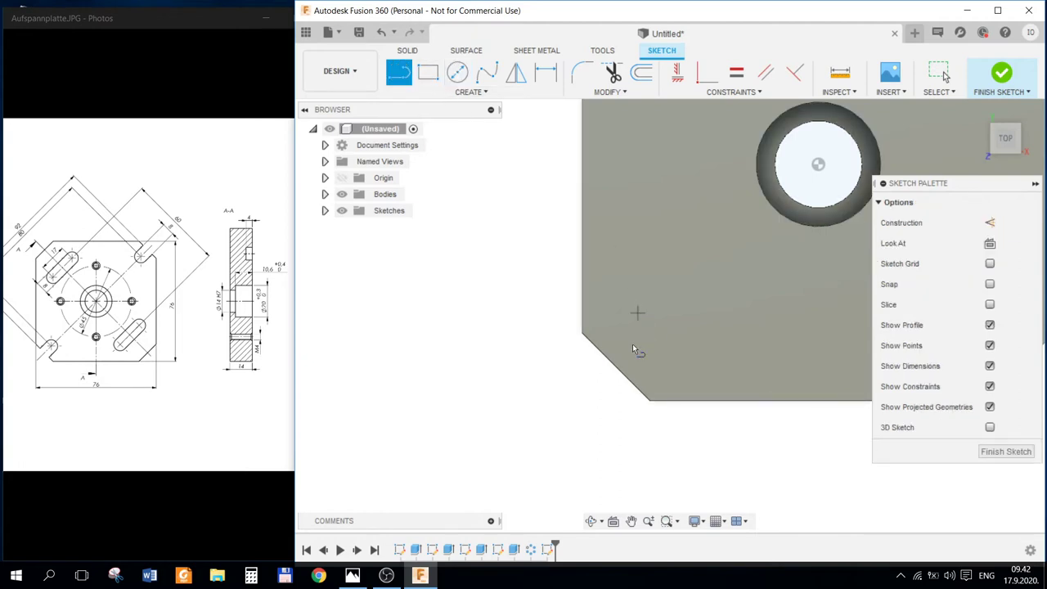
pyautogui.click(616, 367)
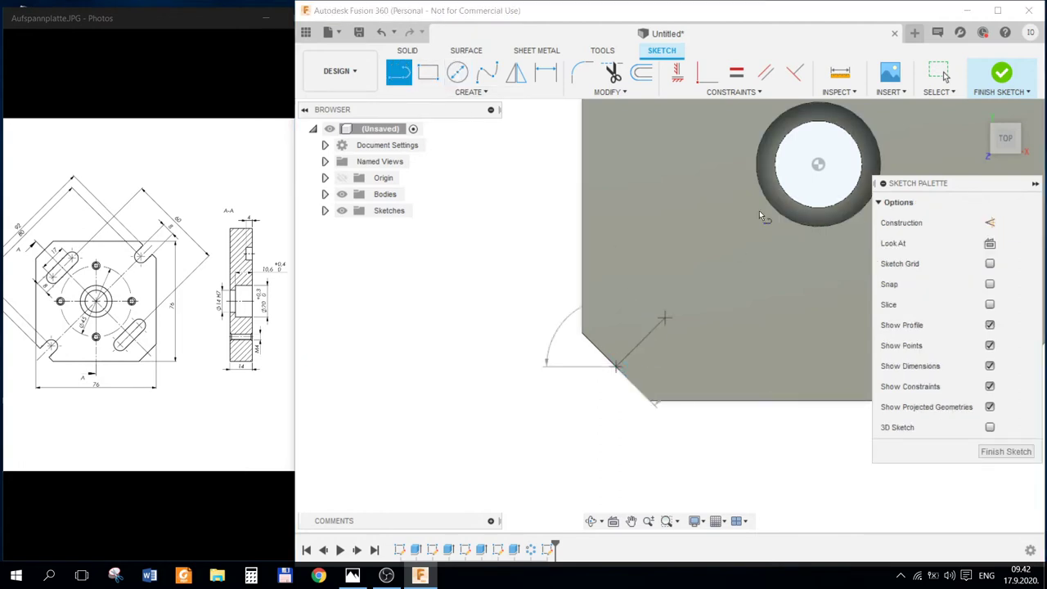
pyautogui.click(818, 166)
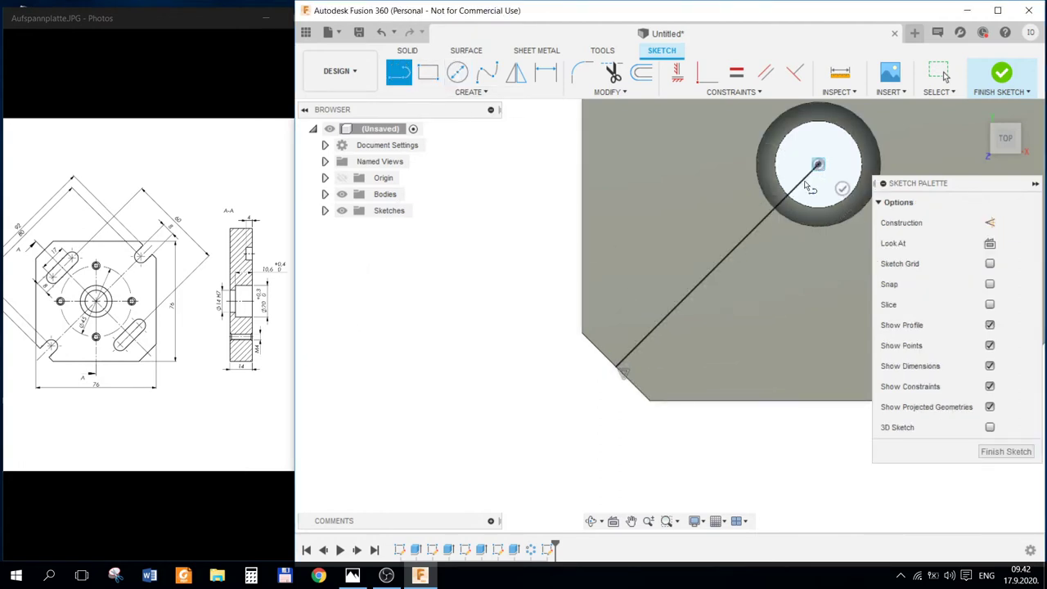
pyautogui.press('Escape')
pyautogui.click(744, 239)
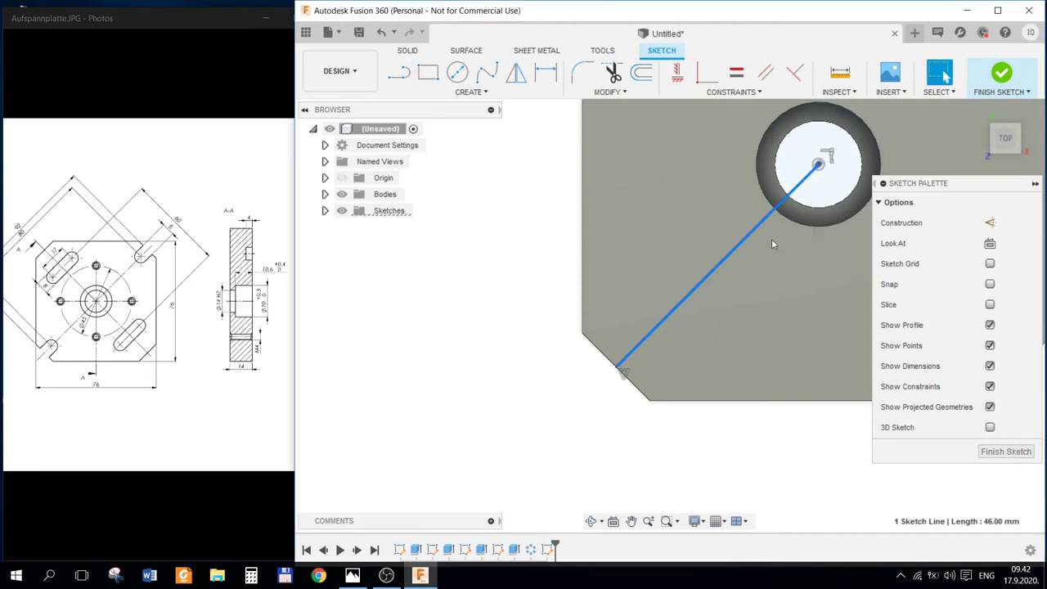
pyautogui.click(989, 225)
pyautogui.press('Escape')
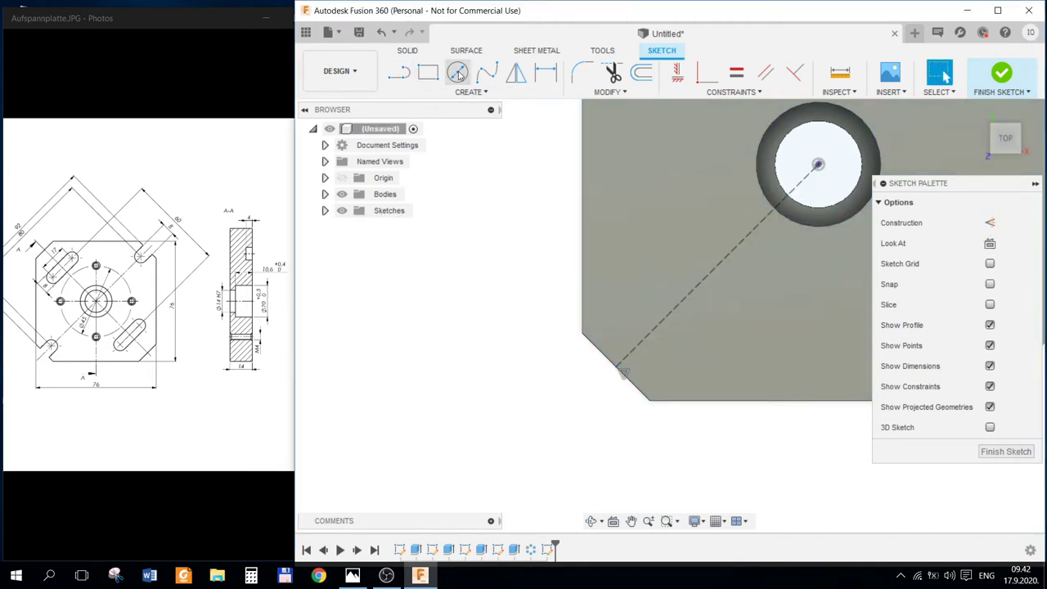
# - Add an 8 mm diameter circle on the diagonal construction line
pyautogui.click(459, 73)
pyautogui.click(658, 325)
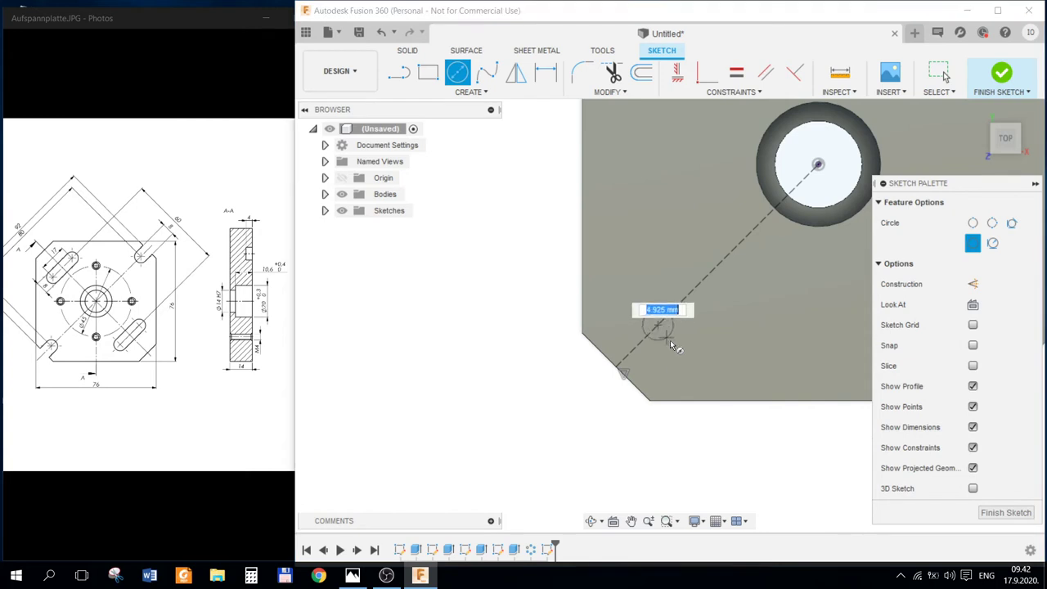
pyautogui.click(546, 72)
pyautogui.click(647, 311)
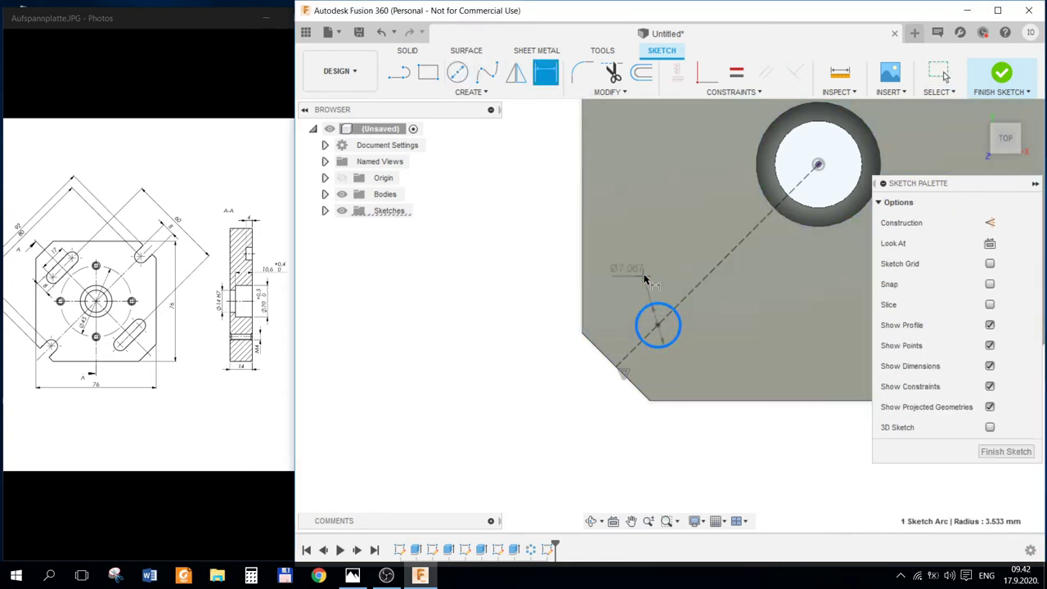
pyautogui.click(628, 272)
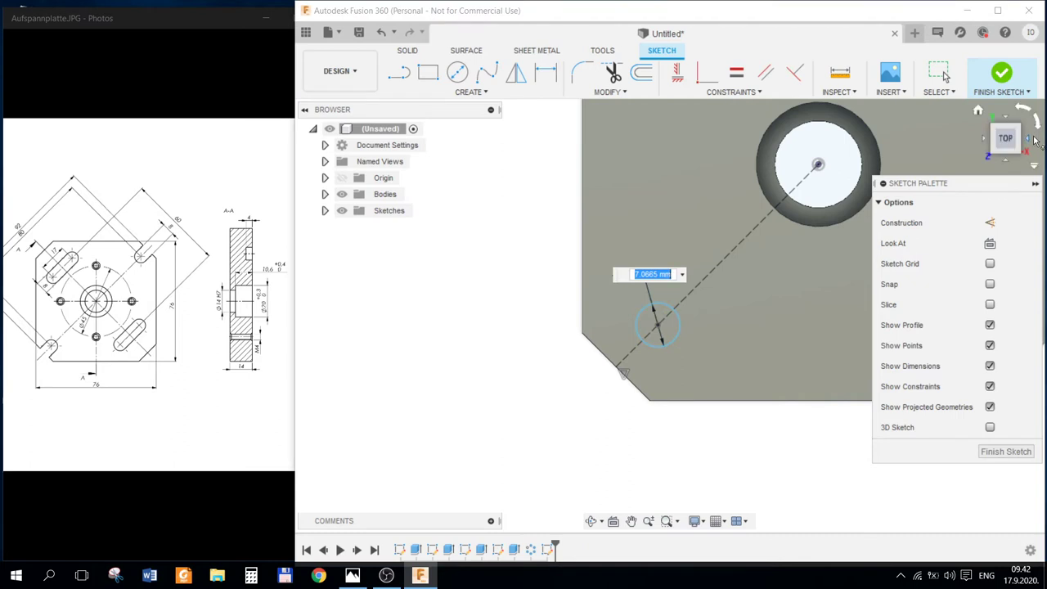
pyautogui.write('8')
pyautogui.press('Return')
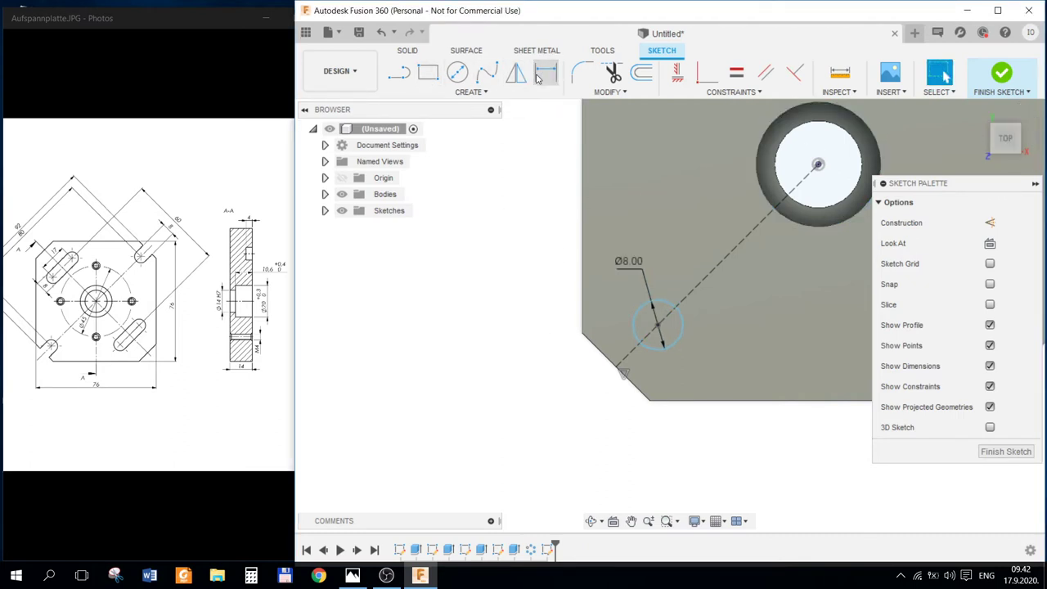
# - Dimension the Ø8 circle 40 mm from the centre hole and finish the sketch
pyautogui.click(677, 305)
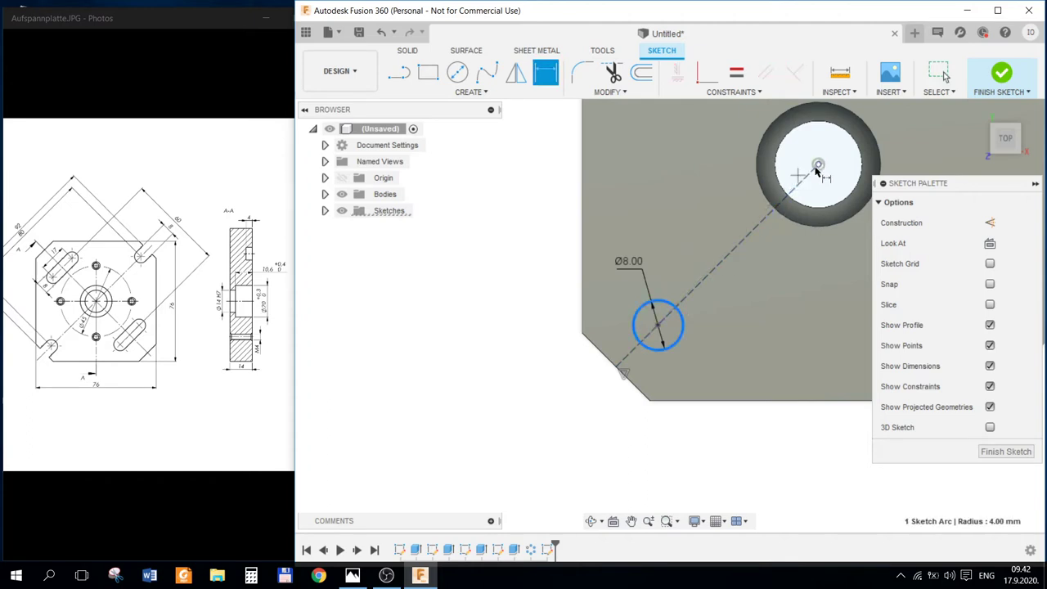
pyautogui.click(818, 164)
pyautogui.click(718, 223)
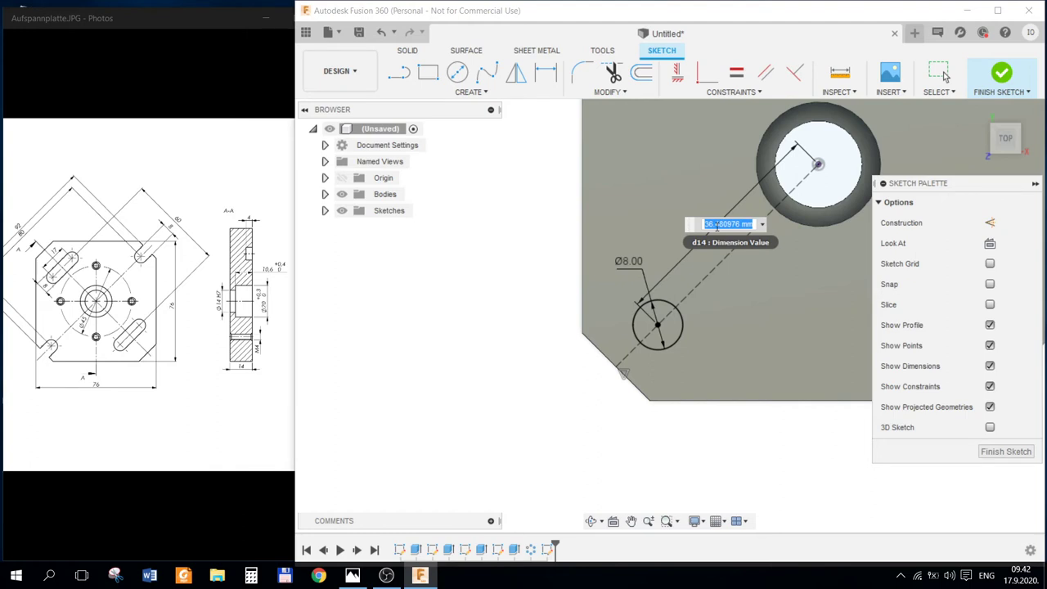
pyautogui.write('40')
pyautogui.press('Return')
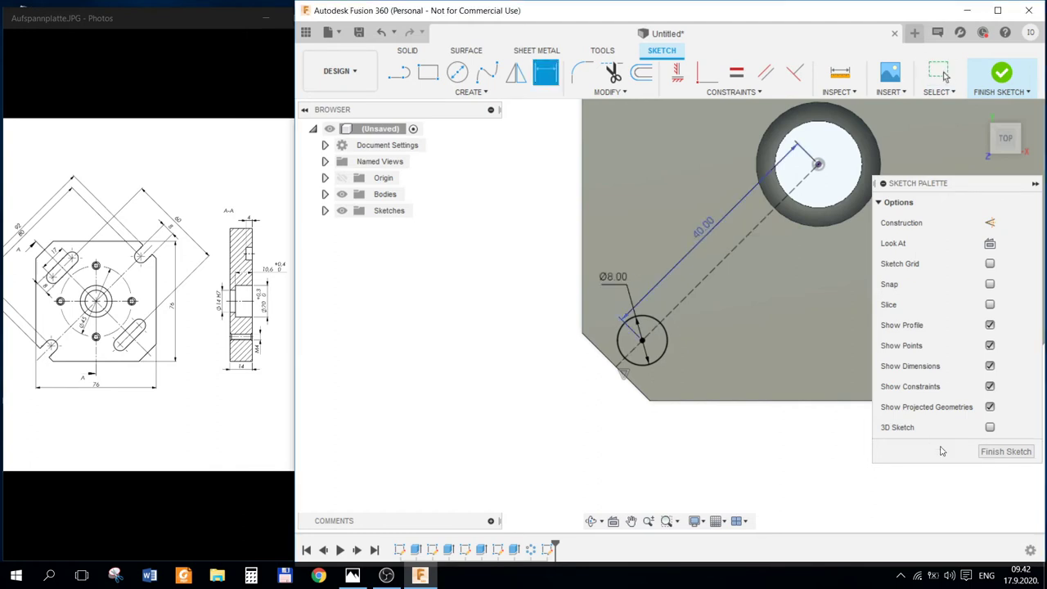
pyautogui.click(1004, 454)
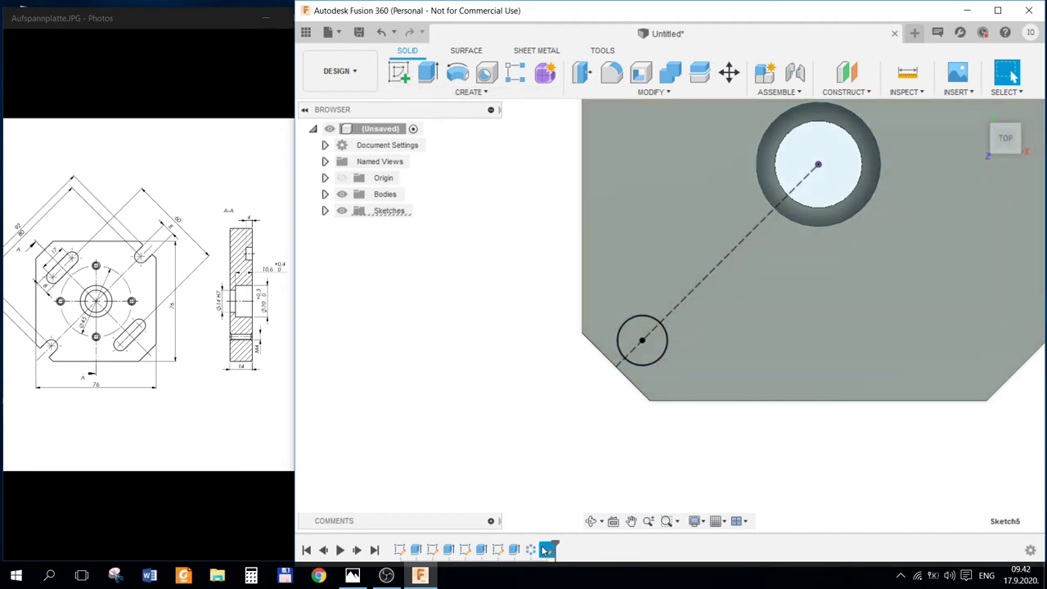
# - Reopen the hole sketch and draw short lines from the chamfer edge to the Ø8 circle
pyautogui.rightClick(545, 549)
pyautogui.click(572, 406)
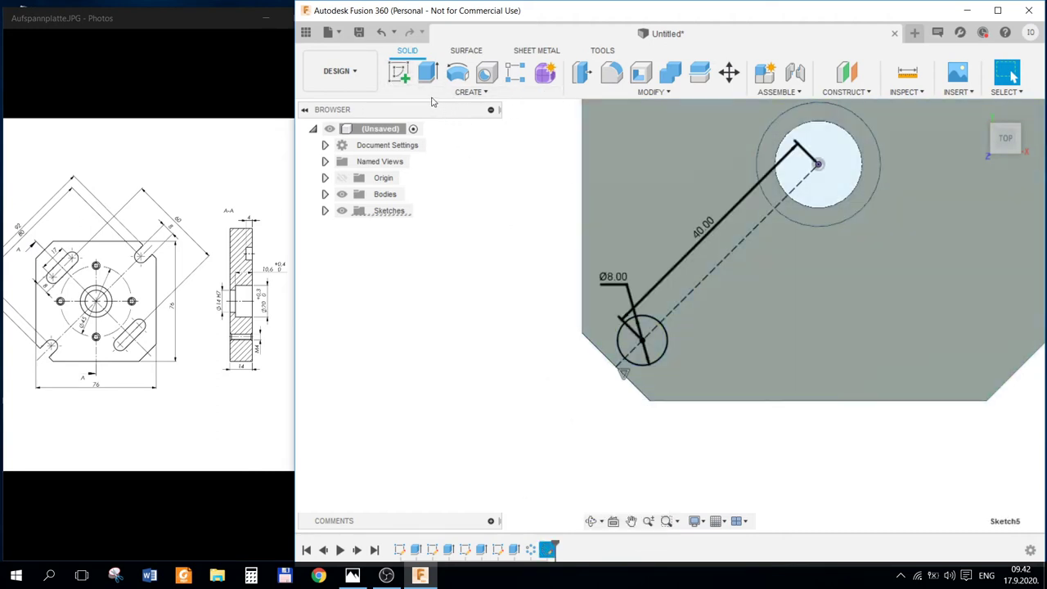
pyautogui.click(399, 72)
pyautogui.scroll(3, 606, 347)
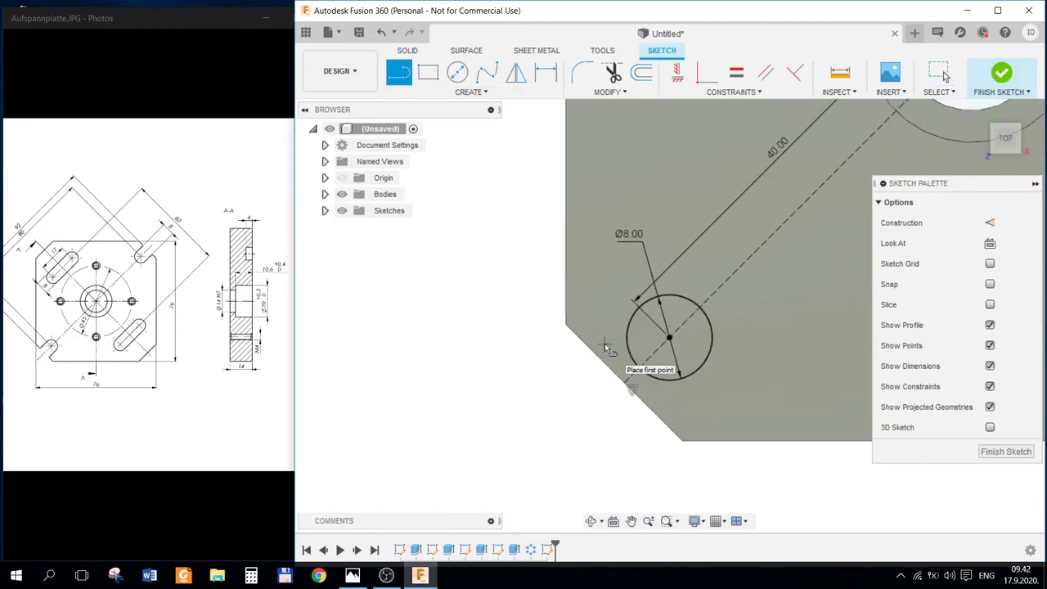
pyautogui.scroll(2, 605, 347)
pyautogui.click(592, 360)
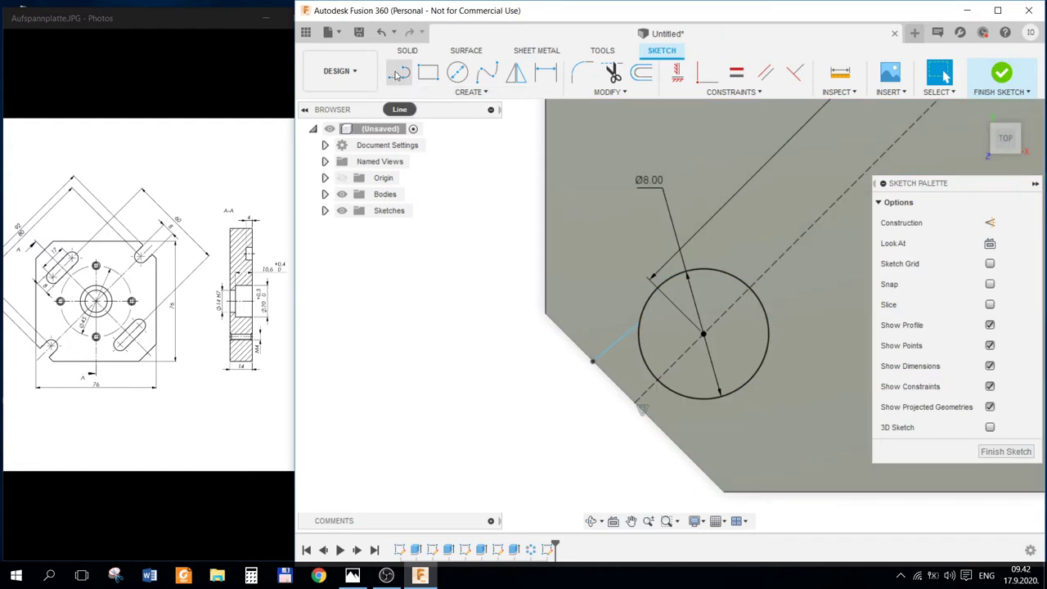
pyautogui.click(667, 436)
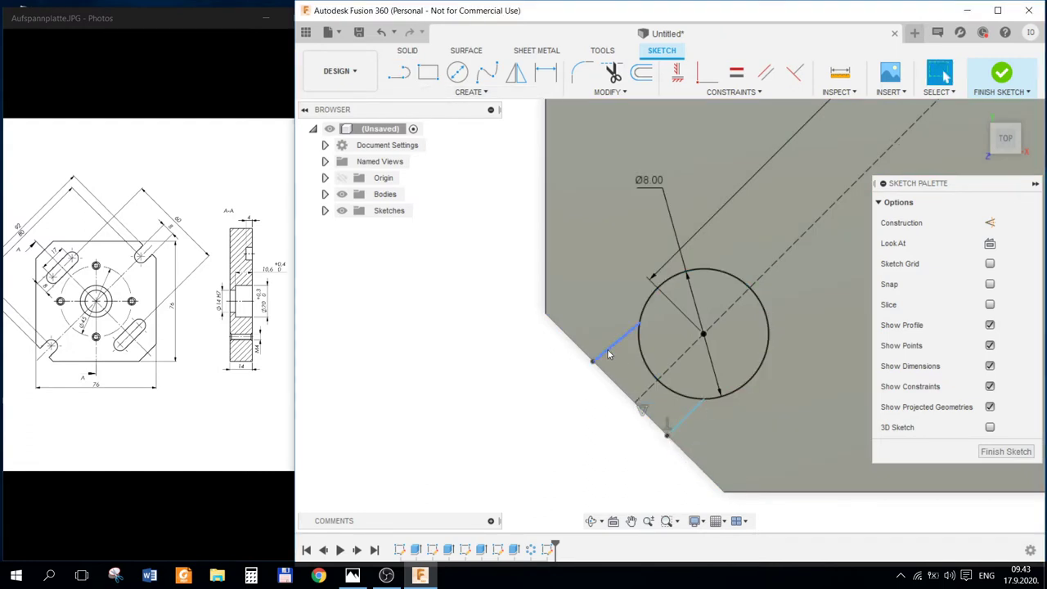
pyautogui.click(639, 327)
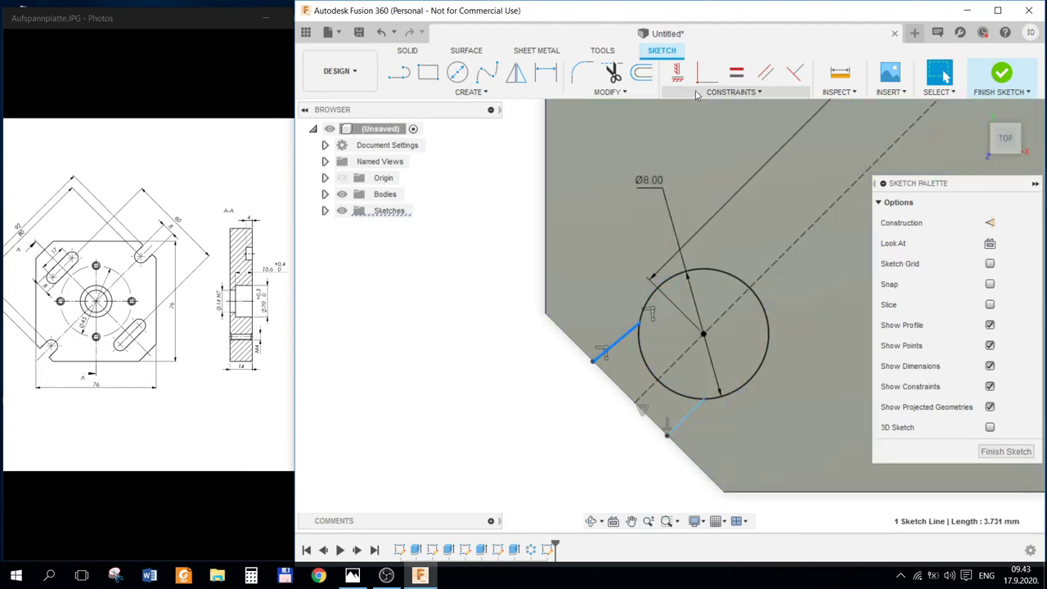
# - Constrain the short line parallel to the diagonal construction line
pyautogui.click(766, 72)
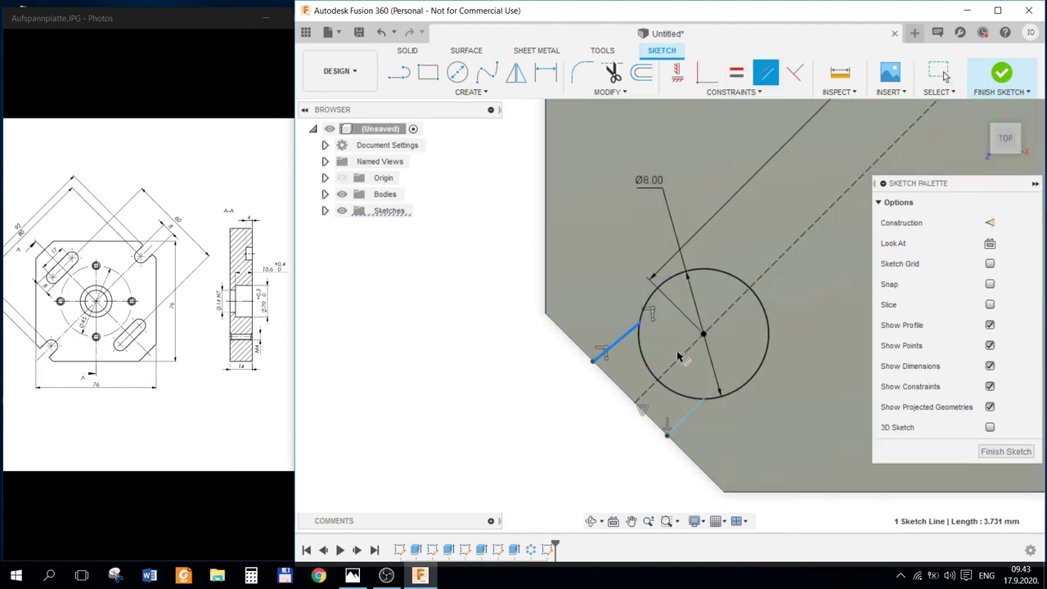
pyautogui.click(679, 362)
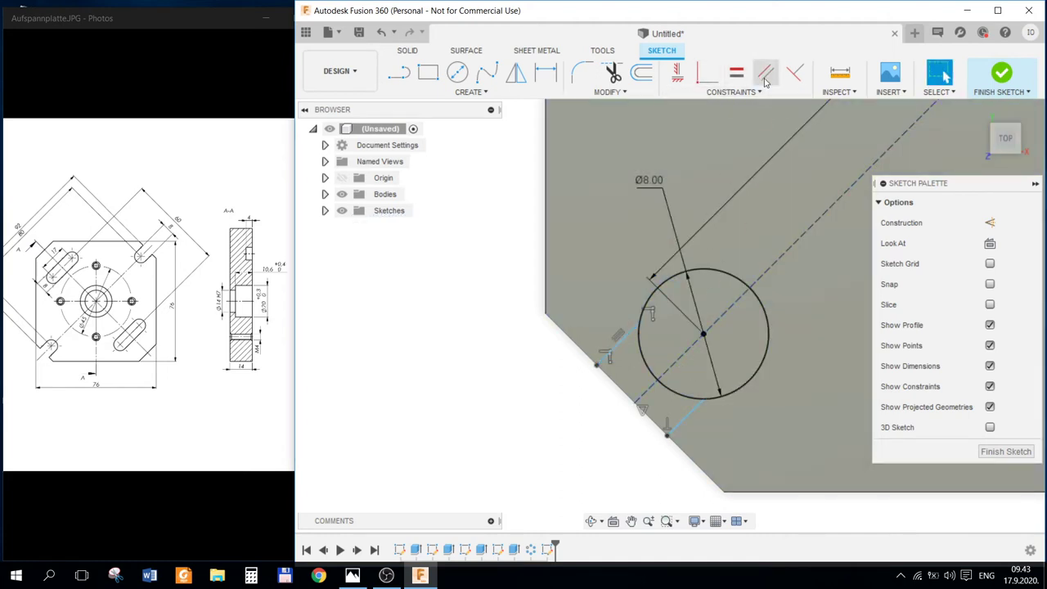
pyautogui.click(673, 373)
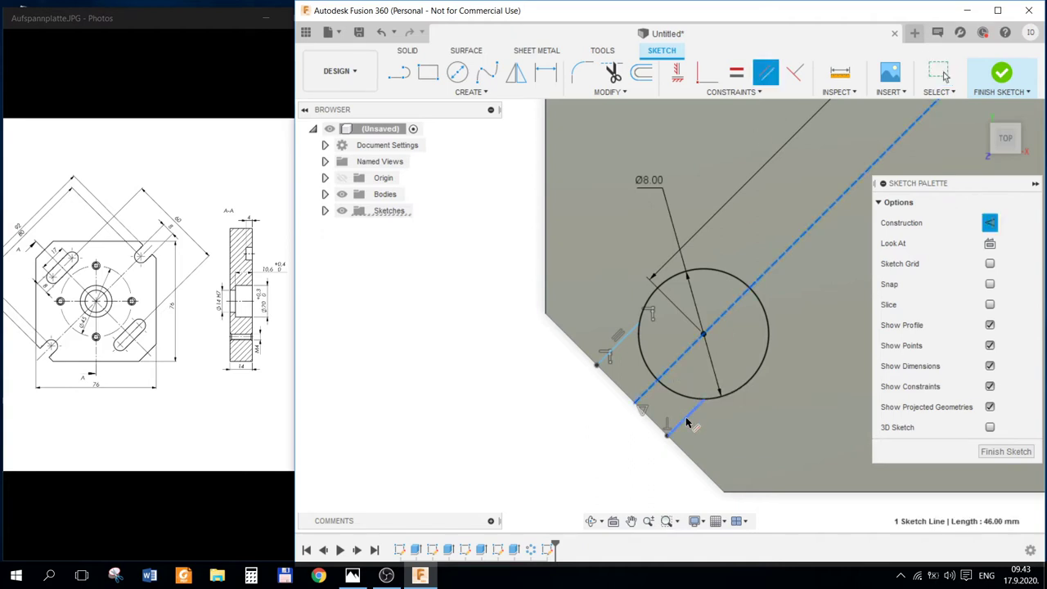
pyautogui.click(687, 422)
pyautogui.press('Escape')
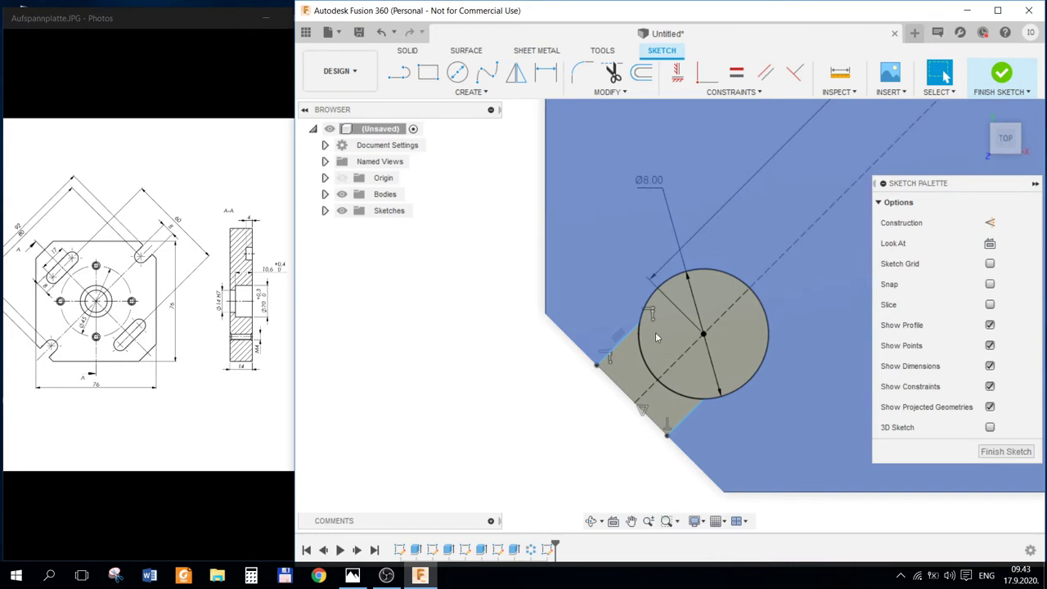
# - Make the upper short chamfer line tangent to the Ø8 circle
pyautogui.click(642, 322)
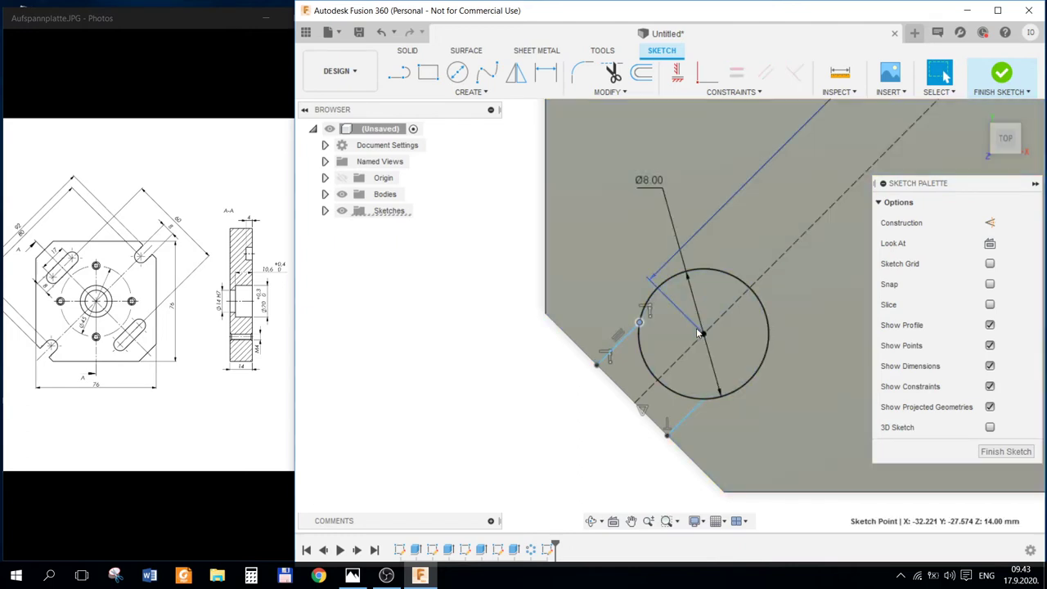
pyautogui.click(675, 276)
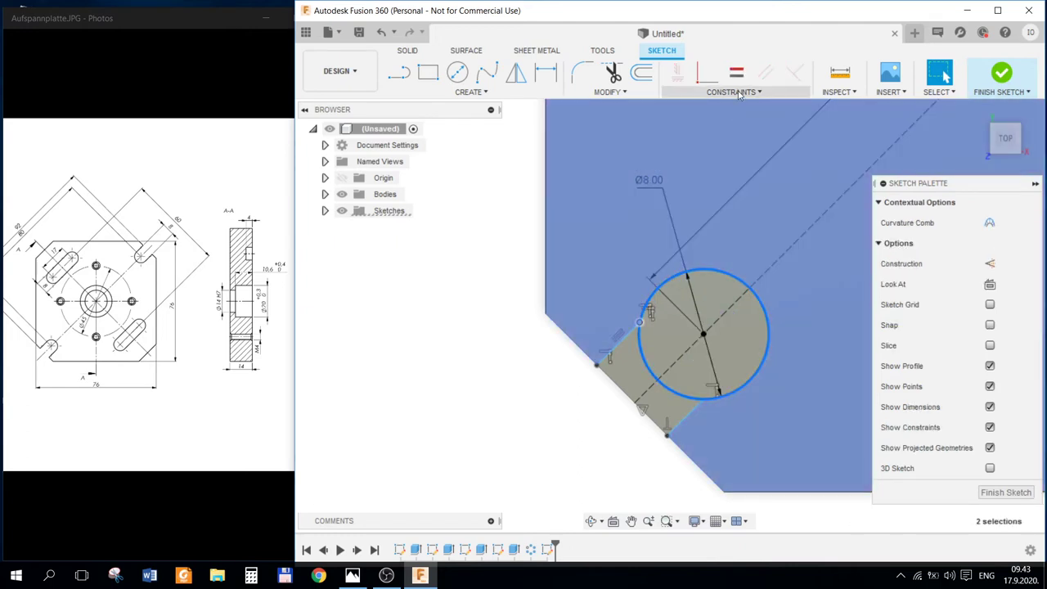
pyautogui.click(738, 93)
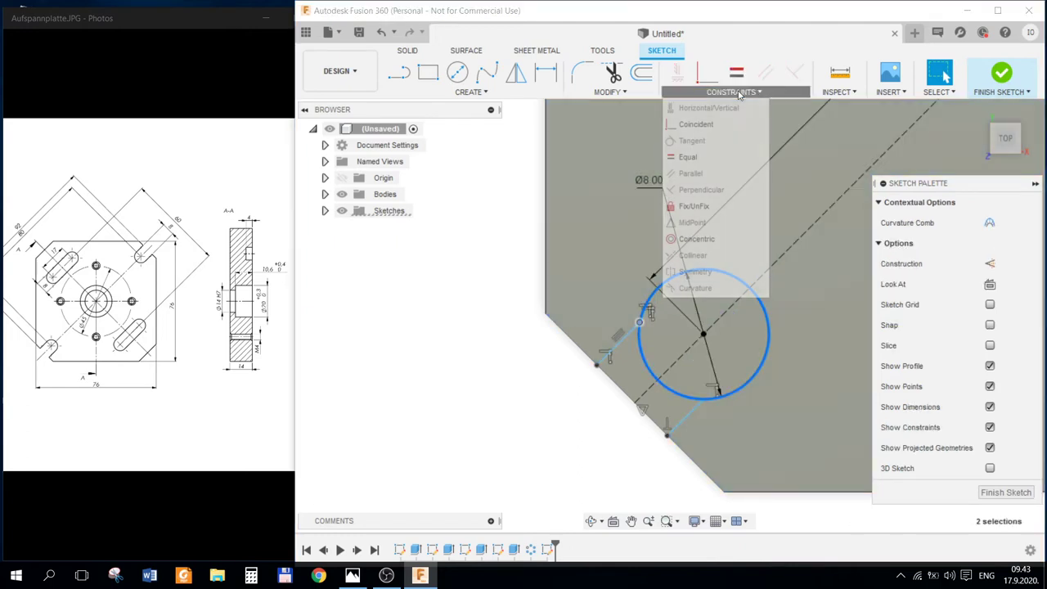
pyautogui.click(703, 160)
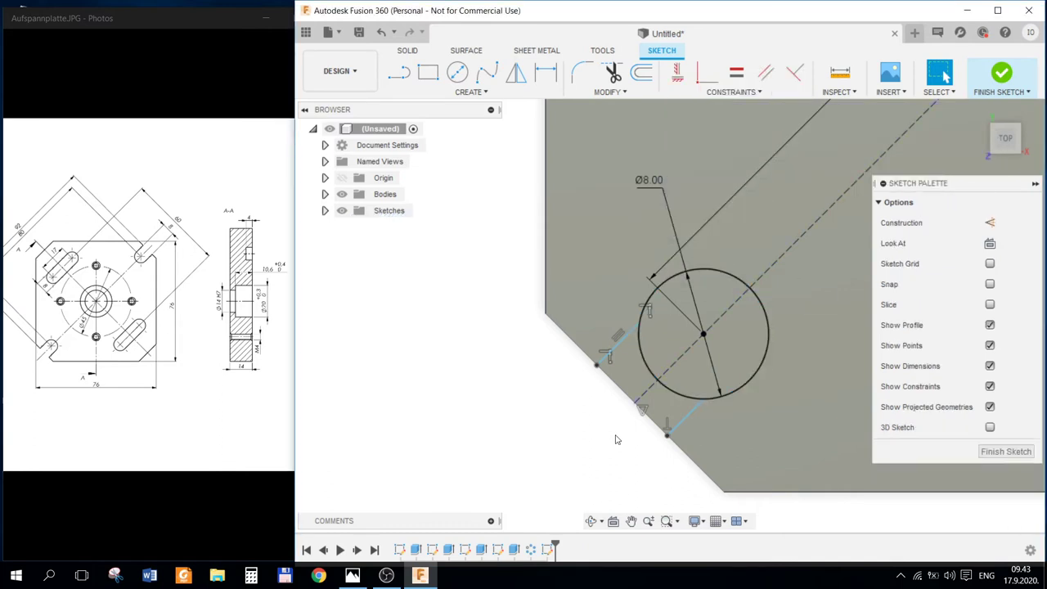
pyautogui.click(627, 327)
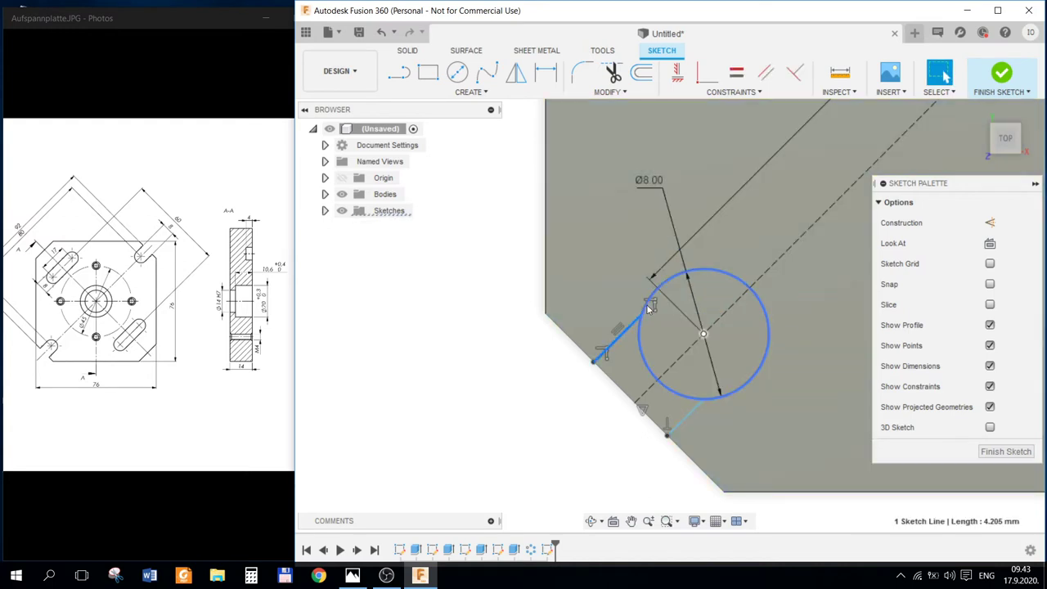
pyautogui.click(645, 303)
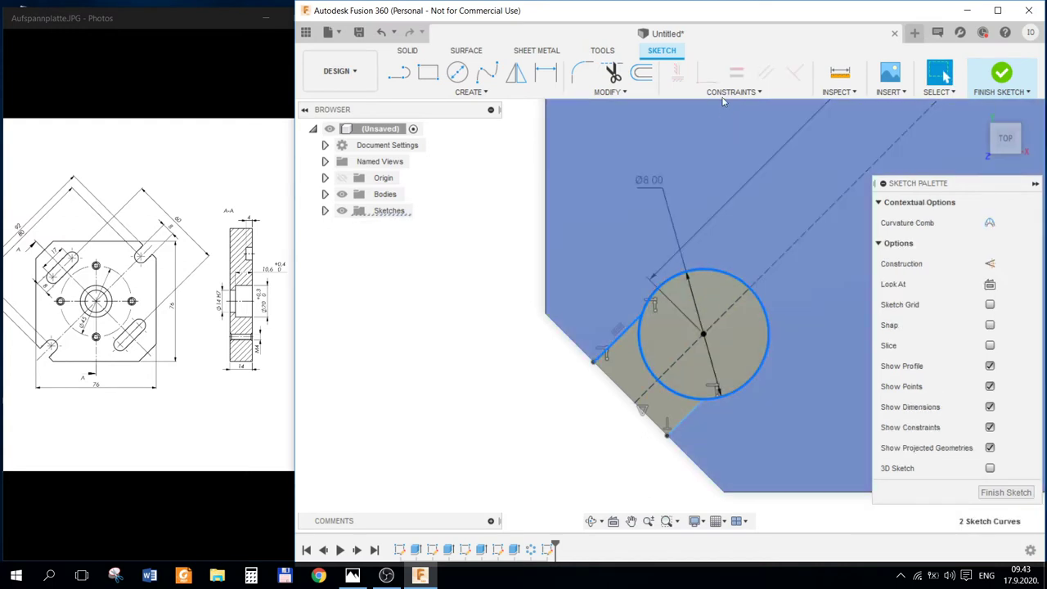
pyautogui.click(724, 91)
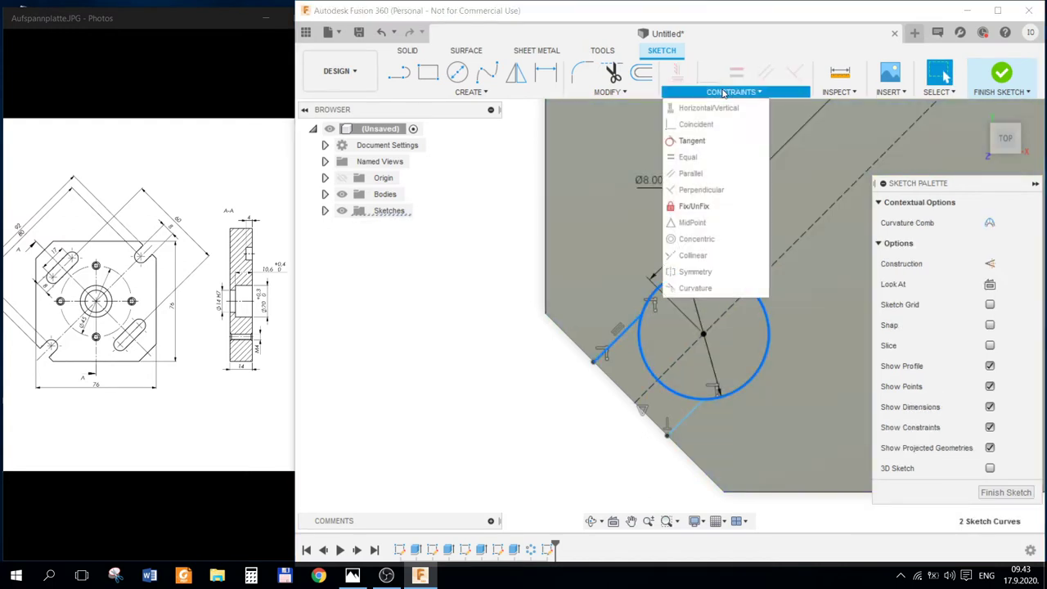
pyautogui.click(718, 141)
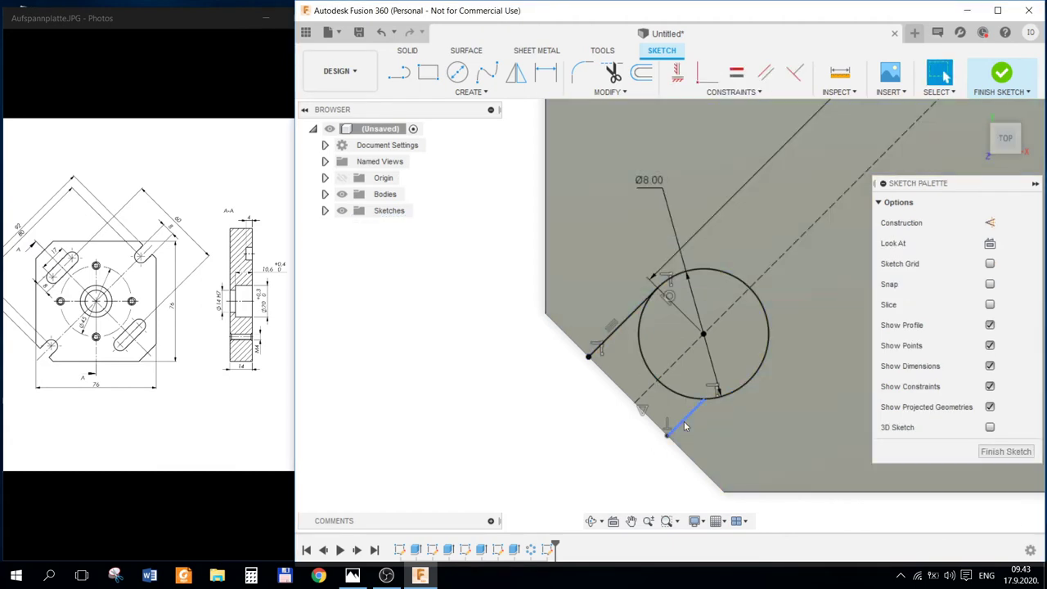
# - Make the lower short line tangent to the Ø8 circle and finish the sketch
pyautogui.click(684, 421)
pyautogui.click(746, 390)
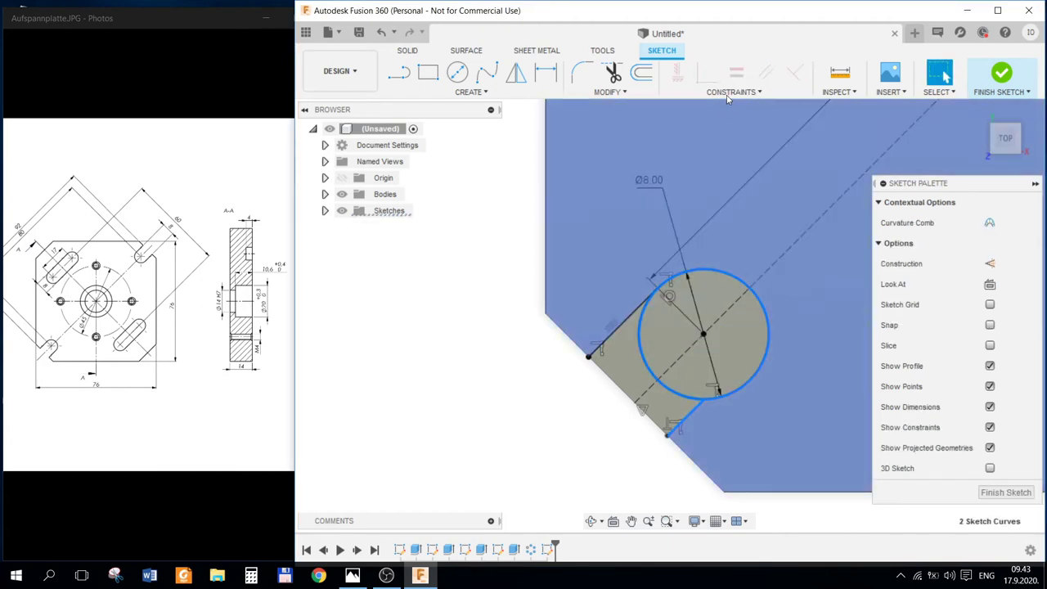
pyautogui.click(731, 92)
pyautogui.click(700, 140)
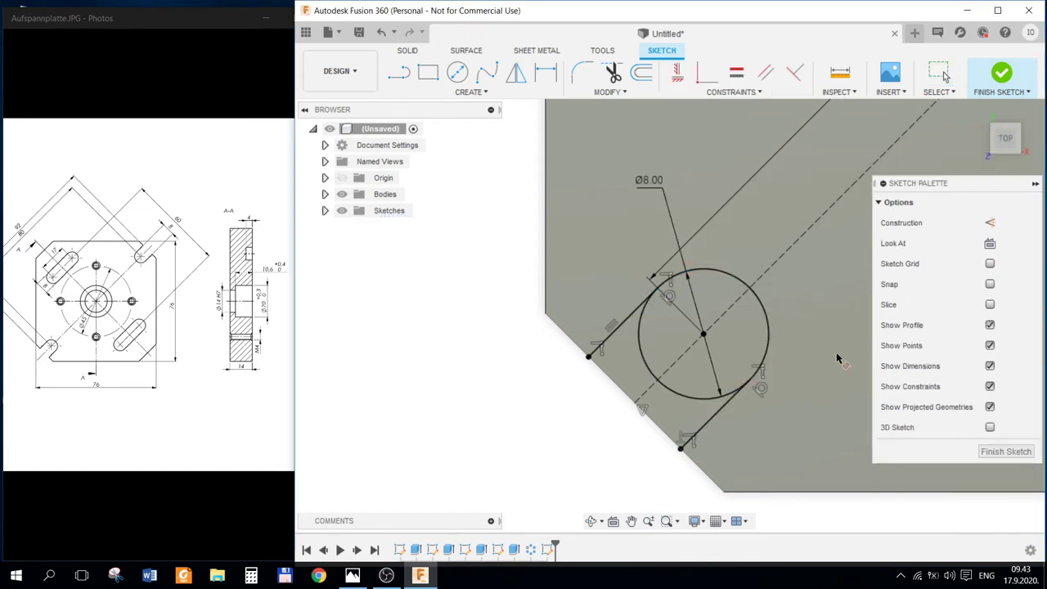
pyautogui.click(1006, 452)
# - Extrude the circle and corner slot profiles as a cut through the whole plate (Extent All)
pyautogui.scroll(-2, 885, 368)
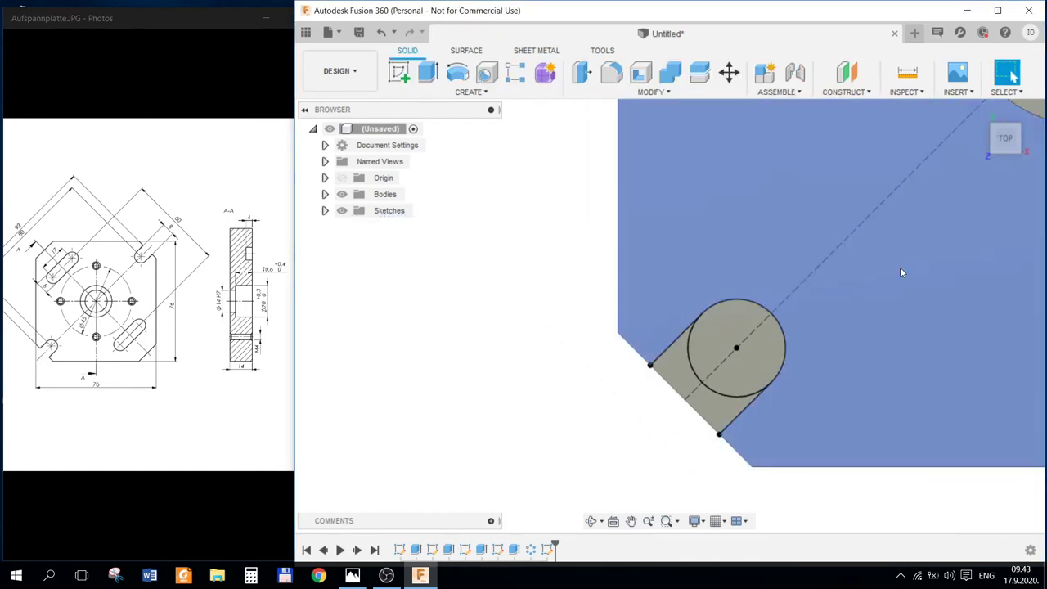
pyautogui.click(975, 112)
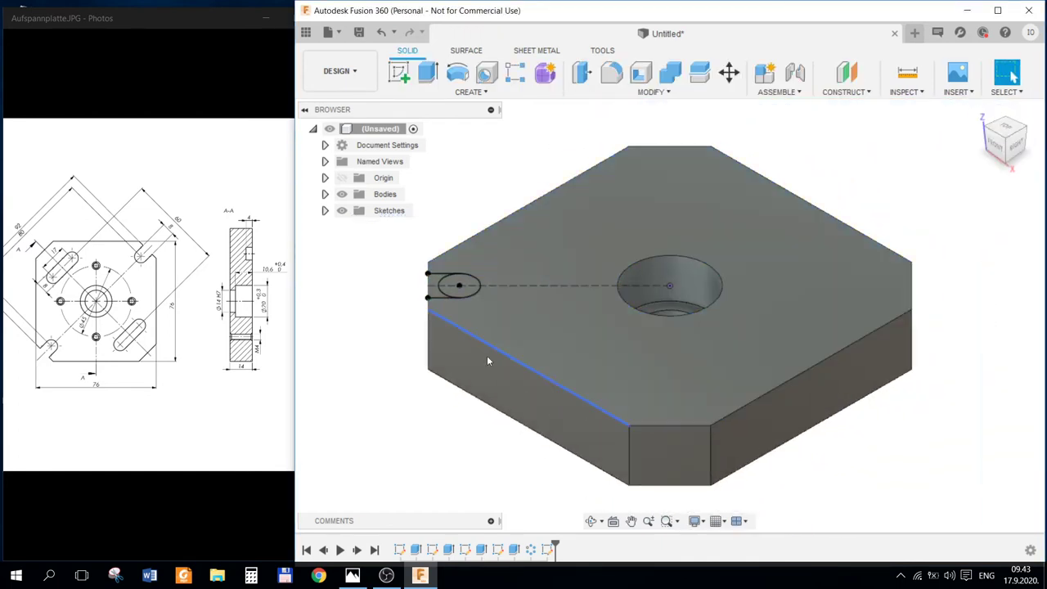
pyautogui.click(428, 73)
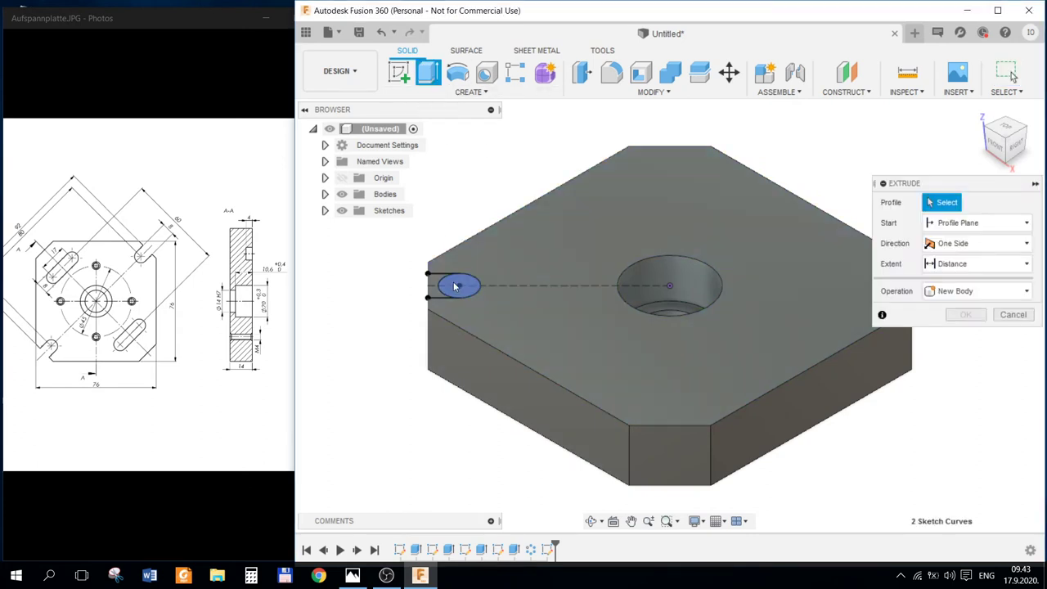
pyautogui.click(440, 291)
pyautogui.click(431, 284)
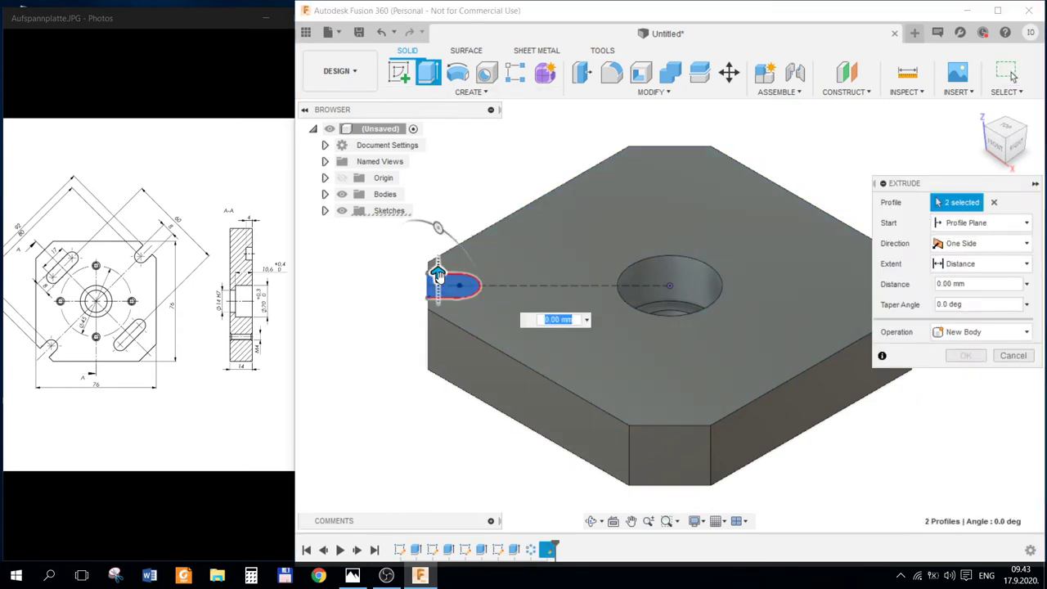
pyautogui.moveTo(439, 278); pyautogui.dragTo(444, 443)
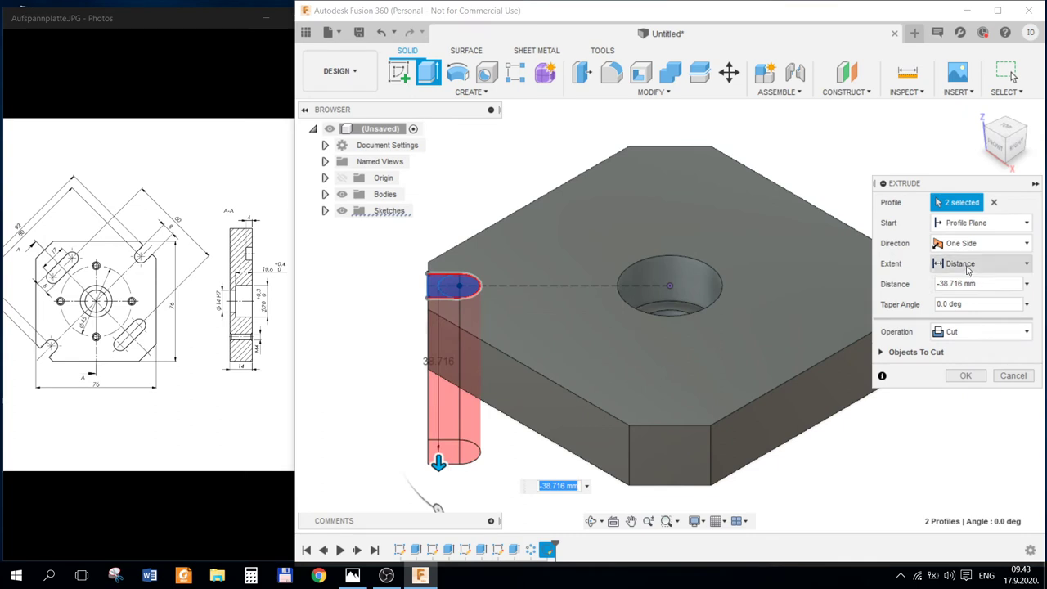
pyautogui.click(982, 264)
pyautogui.click(962, 316)
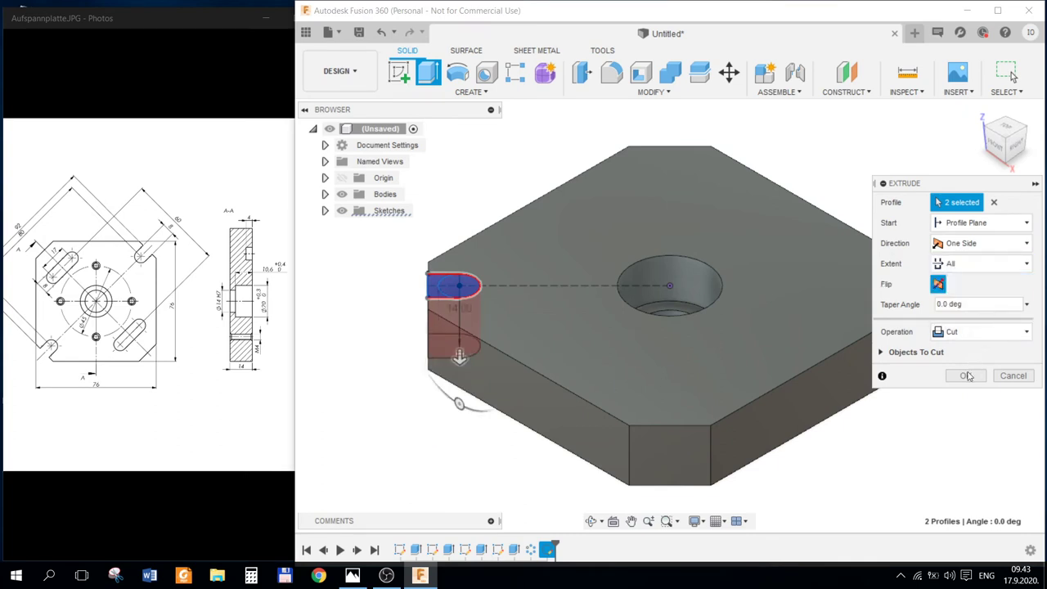
pyautogui.click(968, 375)
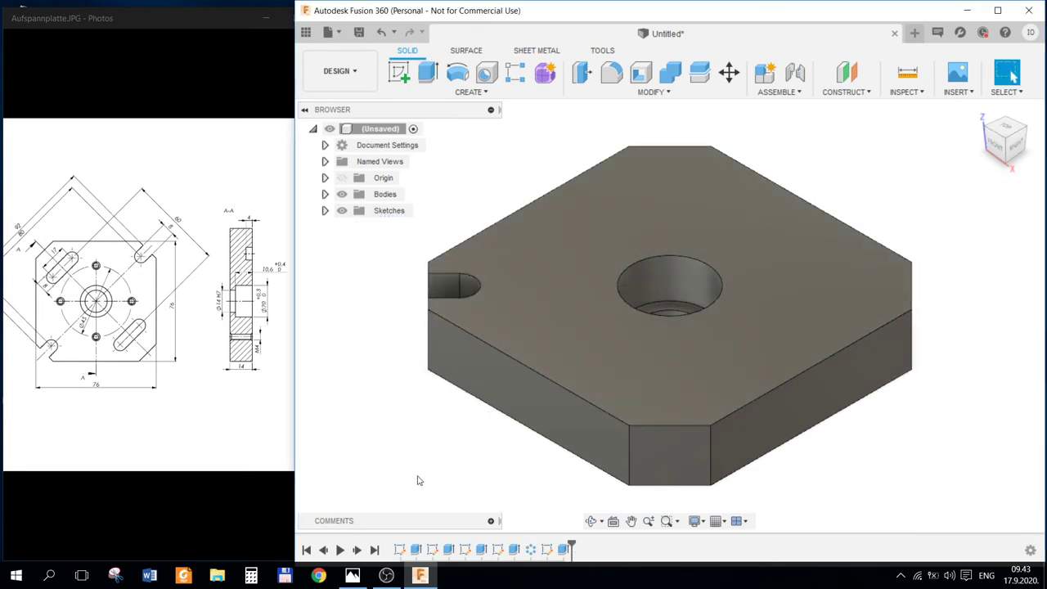
# - Circular-pattern the corner slot cut around the centre hole's axis with quantity 2
pyautogui.click(470, 92)
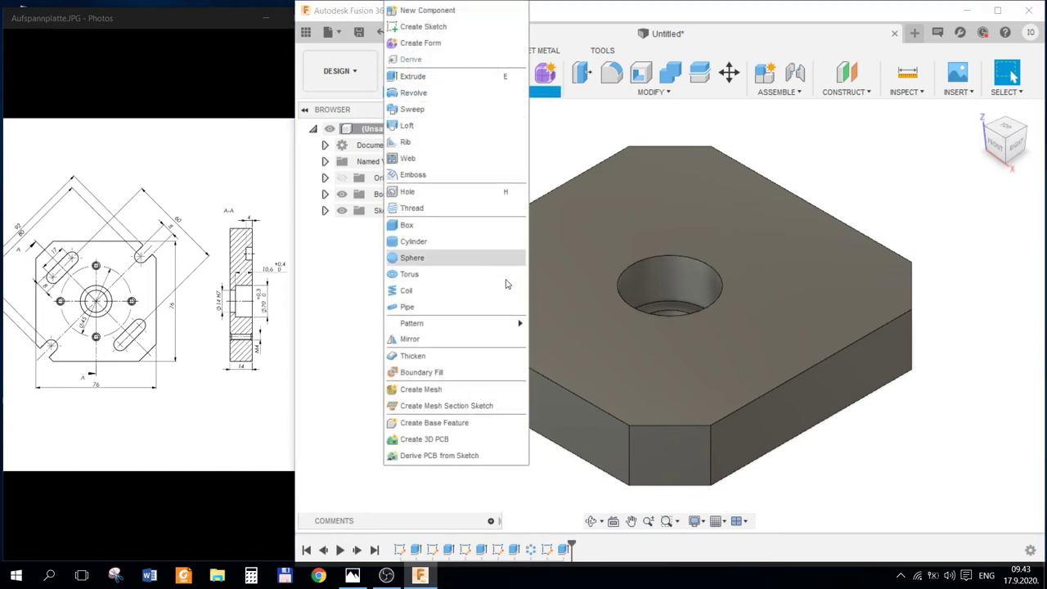
pyautogui.moveTo(441, 323)
pyautogui.click(573, 340)
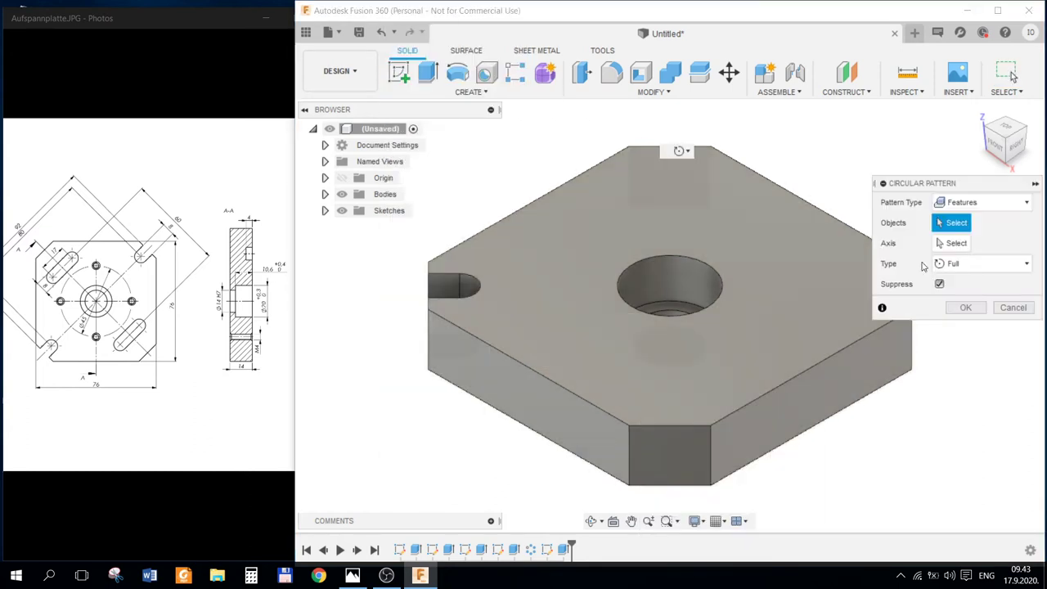
pyautogui.click(953, 243)
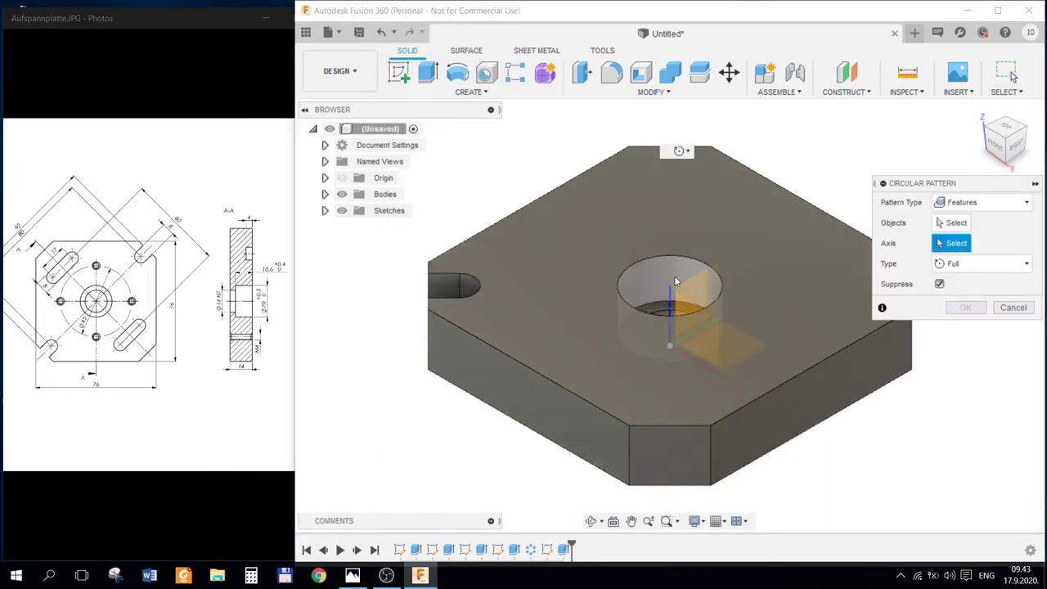
pyautogui.click(669, 296)
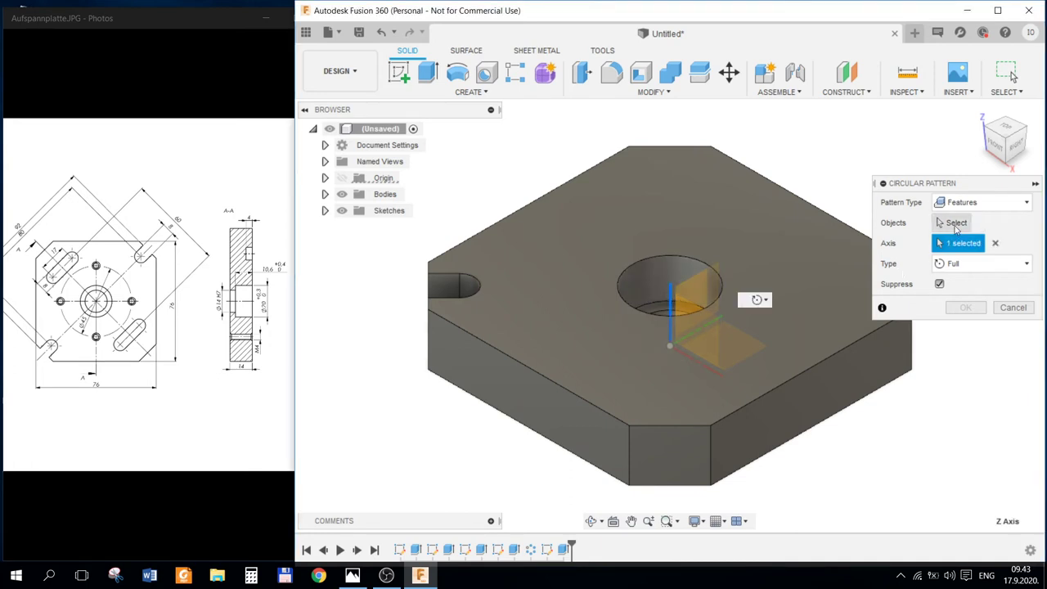
pyautogui.click(956, 227)
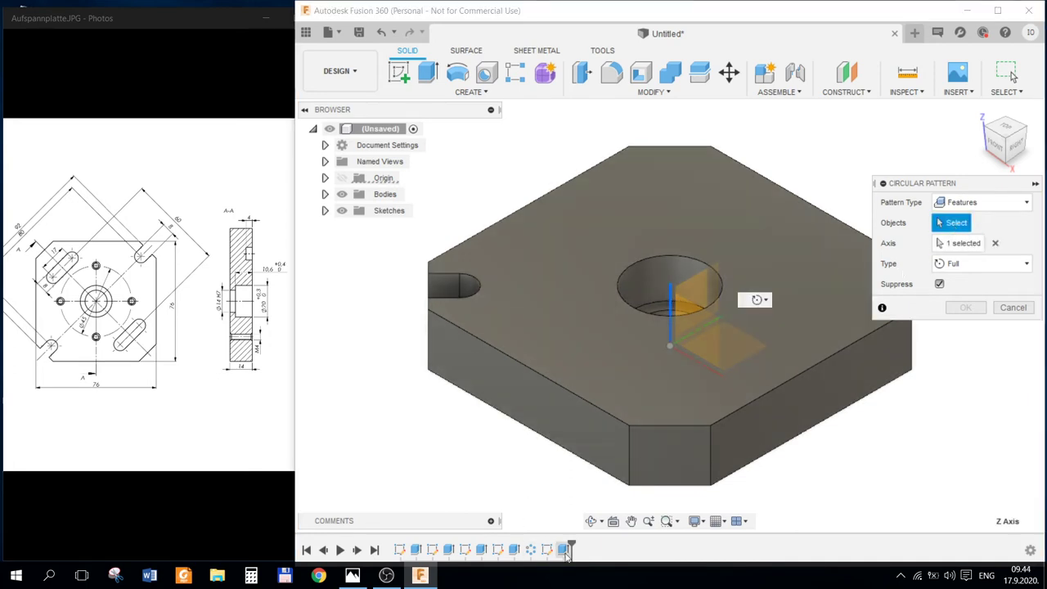
pyautogui.click(564, 550)
pyautogui.click(1025, 308)
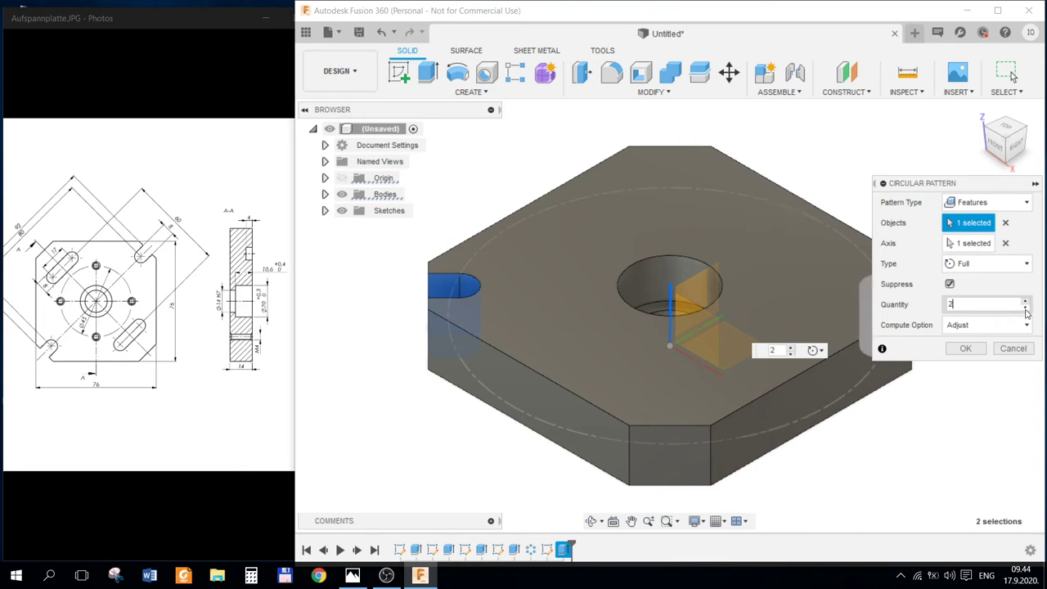
pyautogui.click(965, 349)
pyautogui.scroll(-2, 921, 382)
pyautogui.scroll(-2, 818, 417)
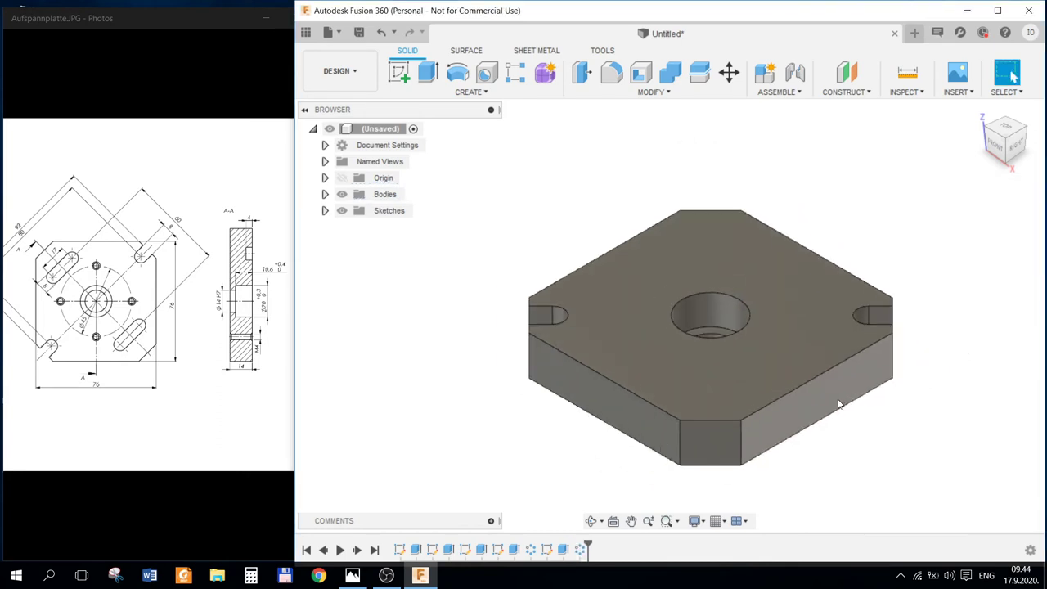
# - Start a sketch on the plate's top face and draw a centre-to-centre slot upper-left
pyautogui.click(674, 267)
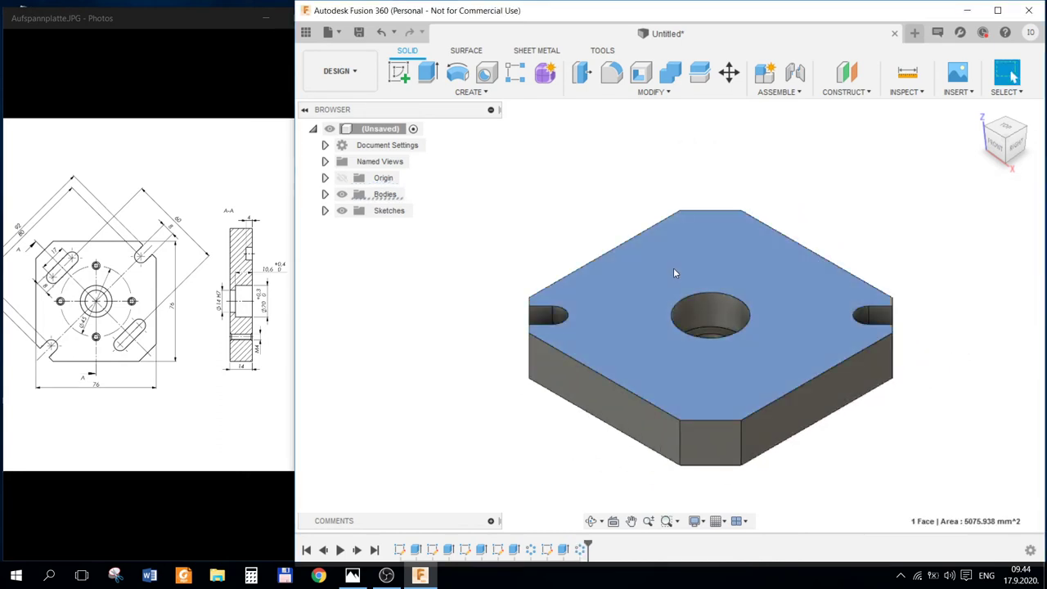
pyautogui.rightClick(674, 268)
pyautogui.click(668, 339)
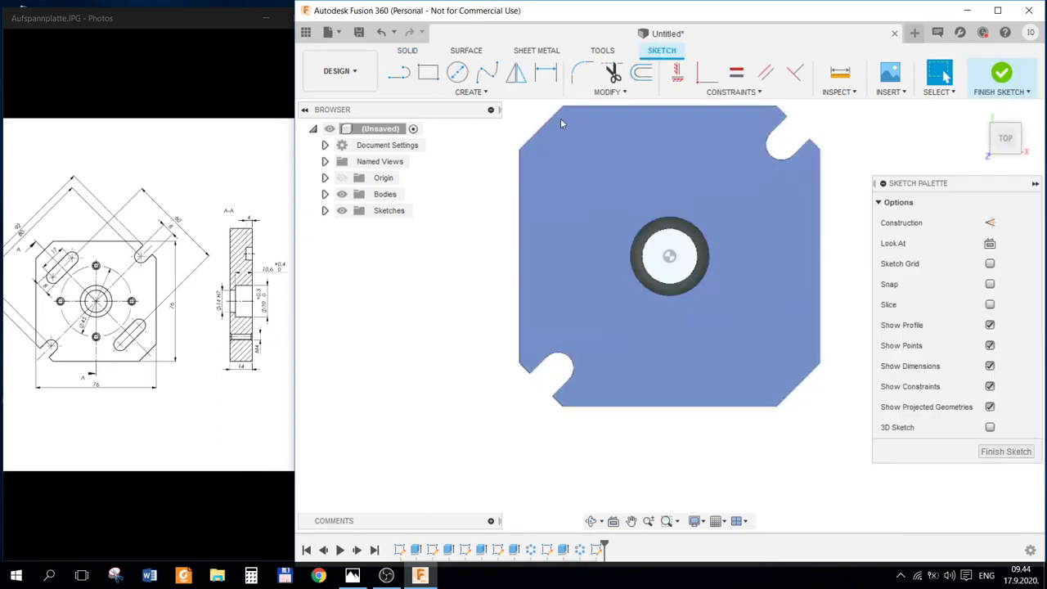
pyautogui.click(463, 94)
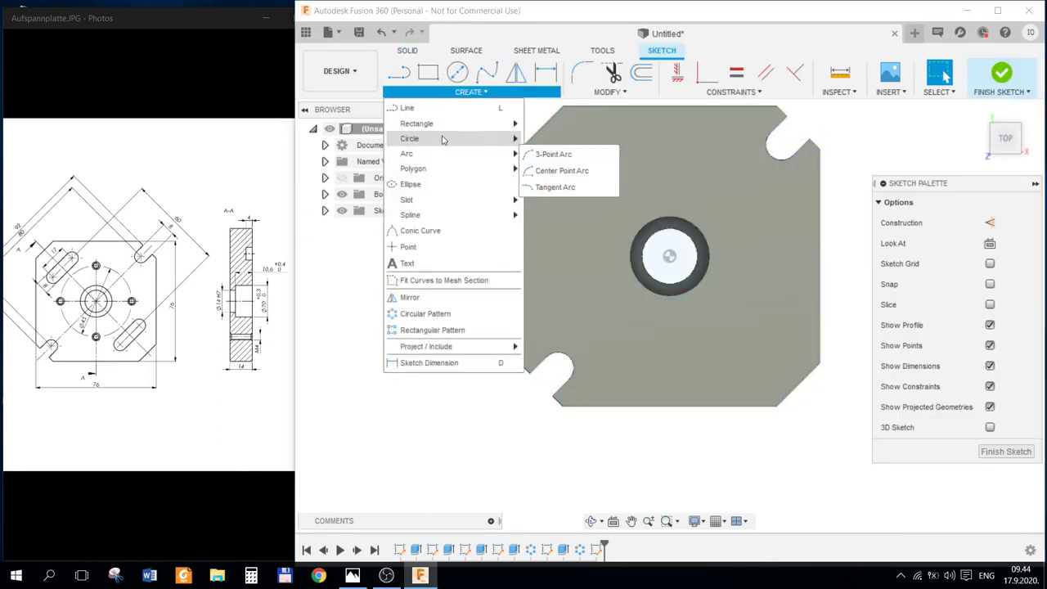
pyautogui.moveTo(406, 200)
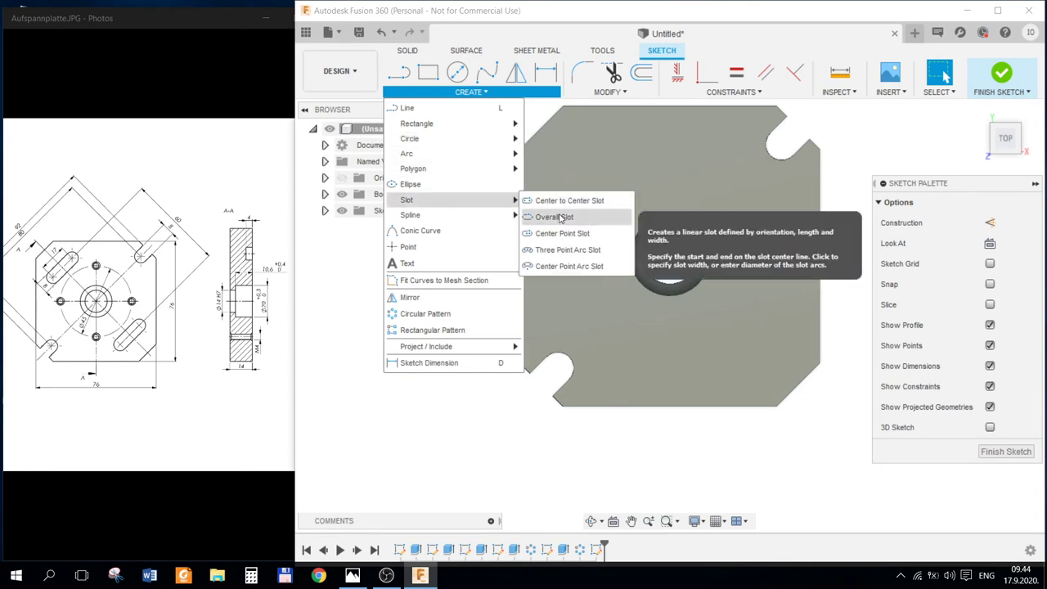
pyautogui.click(564, 200)
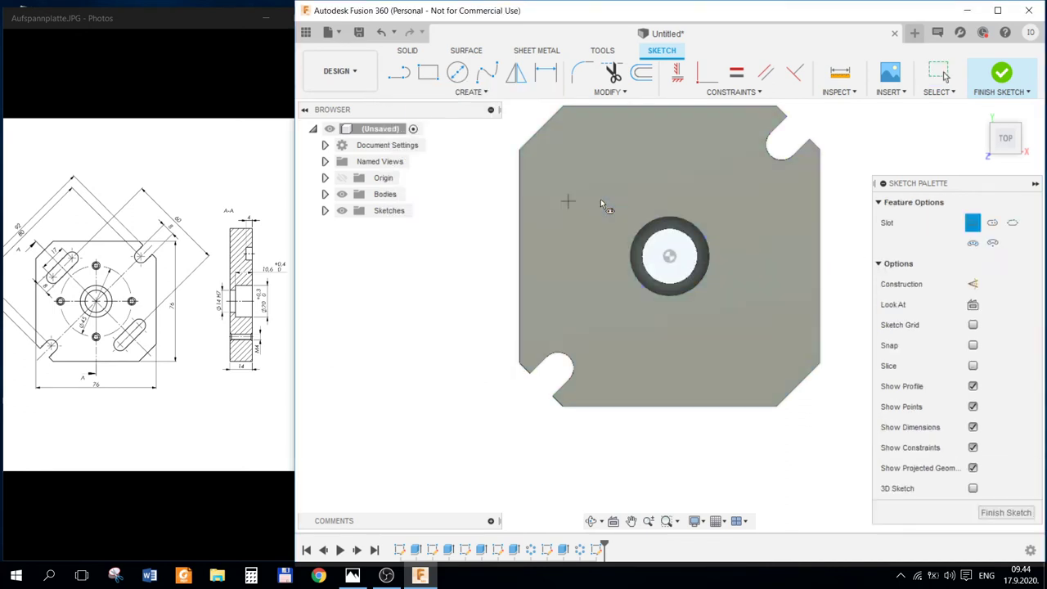
pyautogui.scroll(3, 593, 211)
pyautogui.click(549, 200)
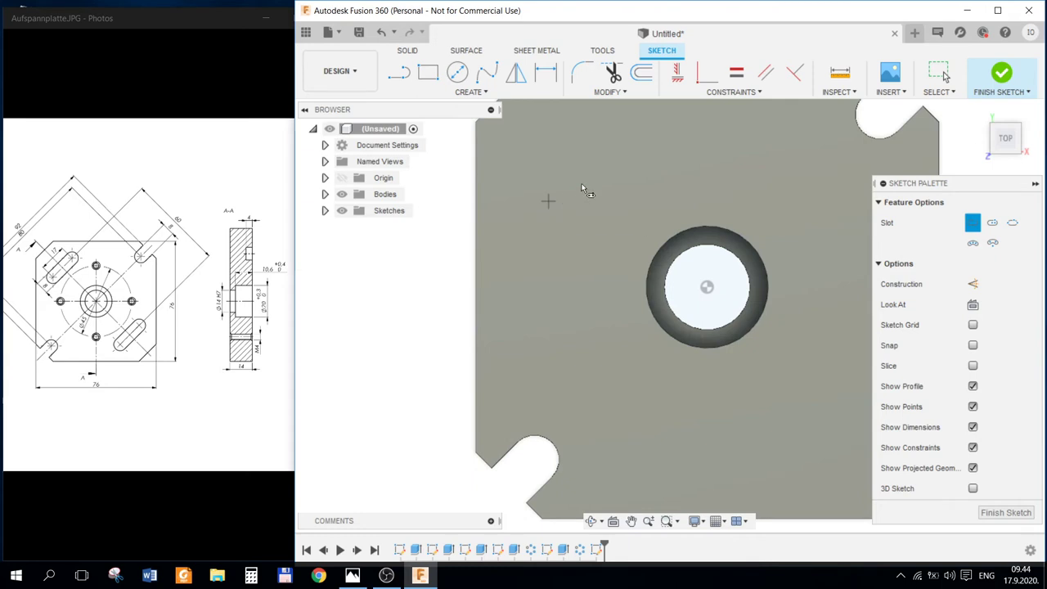
pyautogui.click(615, 149)
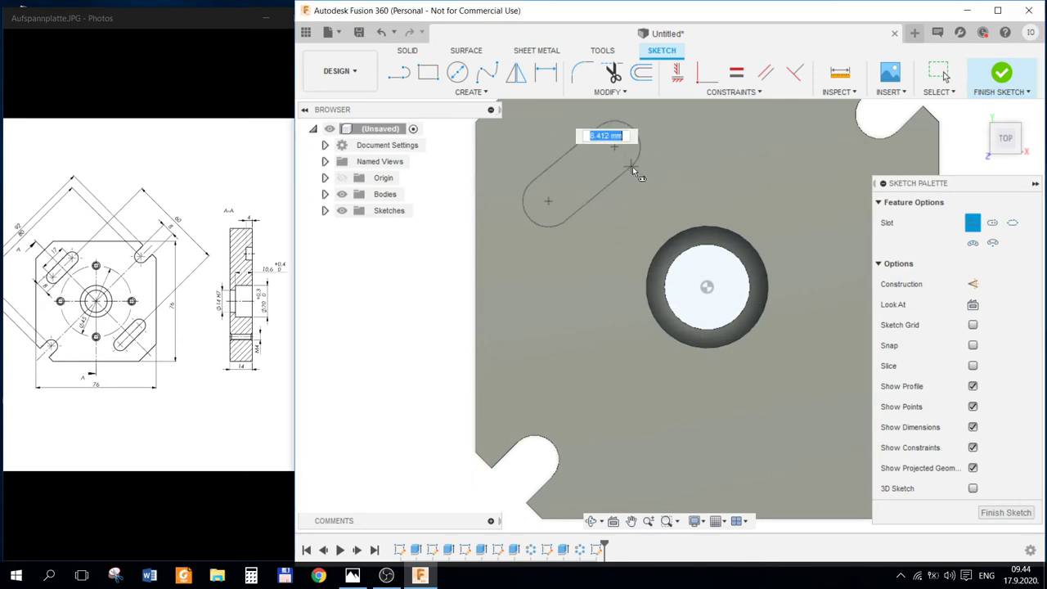
pyautogui.click(701, 139)
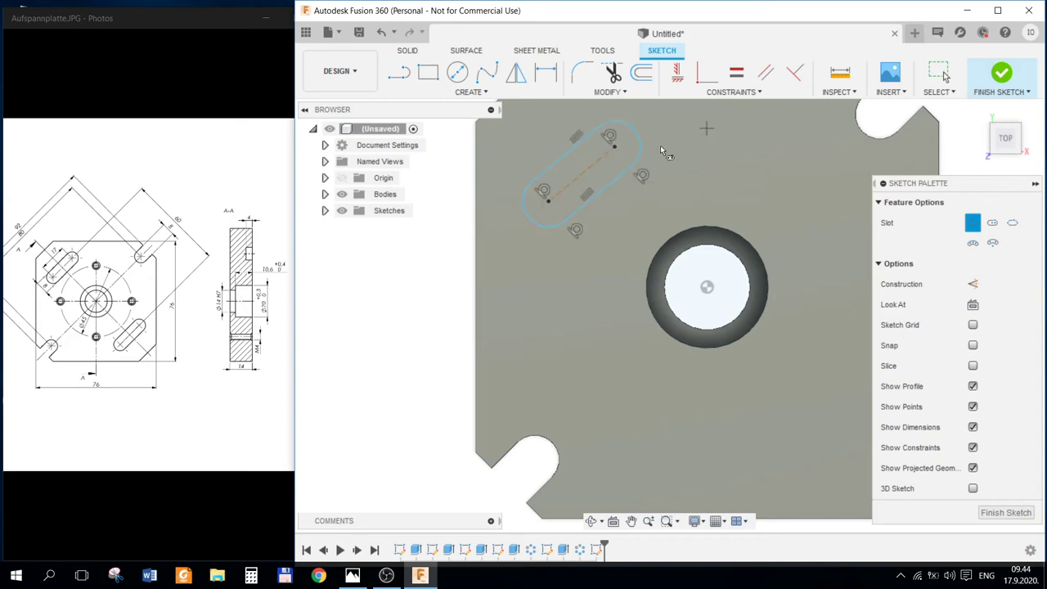
pyautogui.scroll(-2, 647, 137)
pyautogui.scroll(-1, 638, 139)
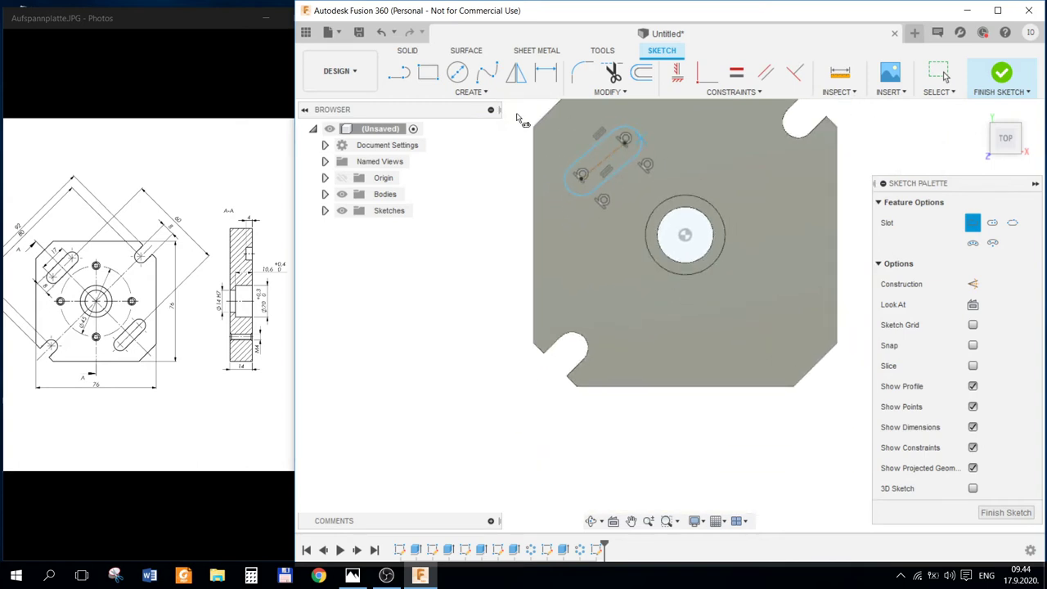
# - Draw a construction line from the centre hole toward the plate's upper-left corner
pyautogui.click(400, 74)
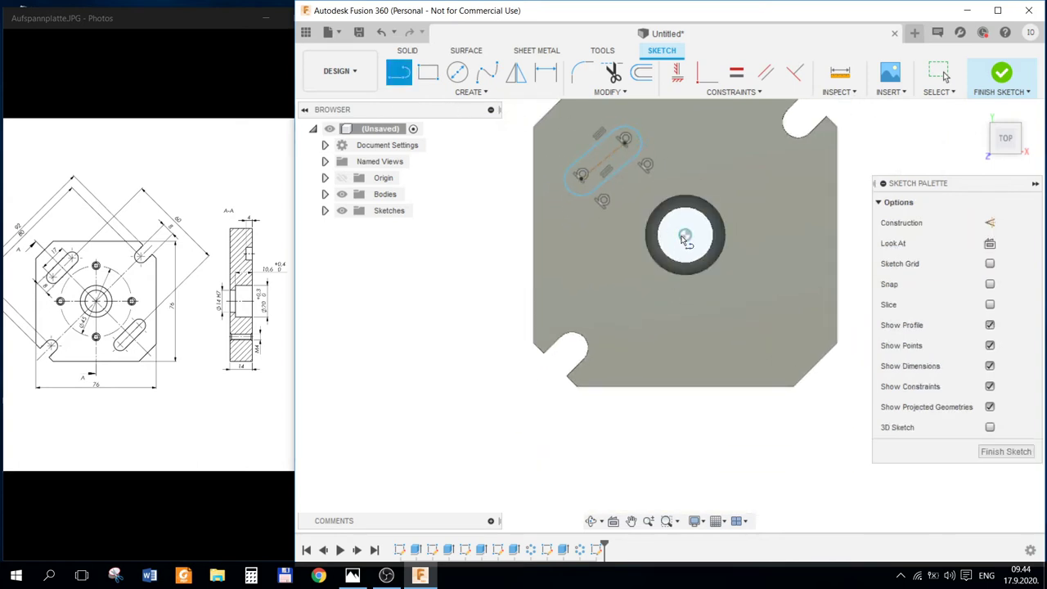
pyautogui.click(685, 236)
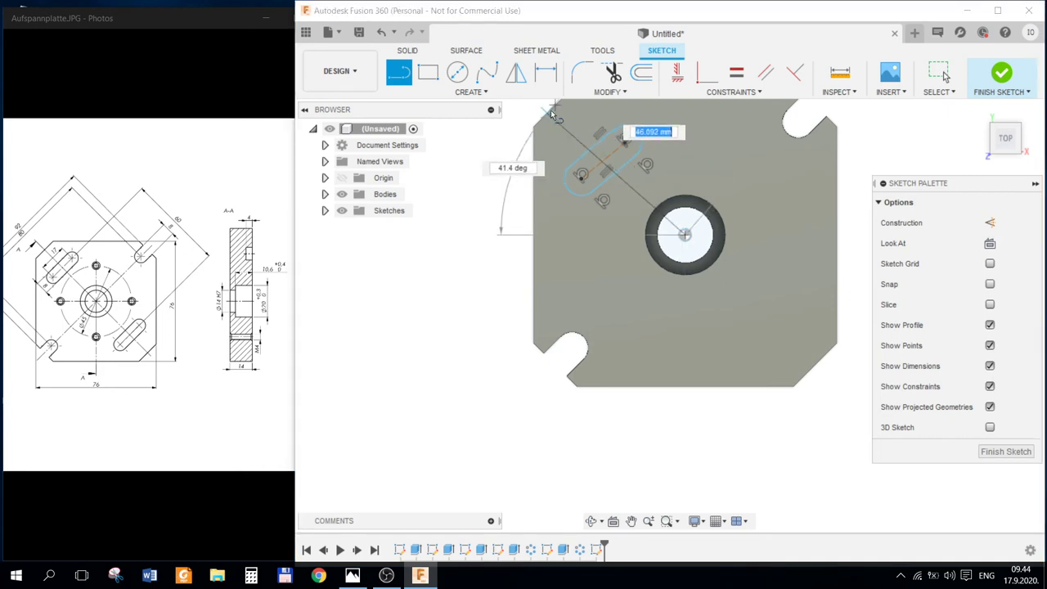
pyautogui.click(557, 109)
pyautogui.press('Escape')
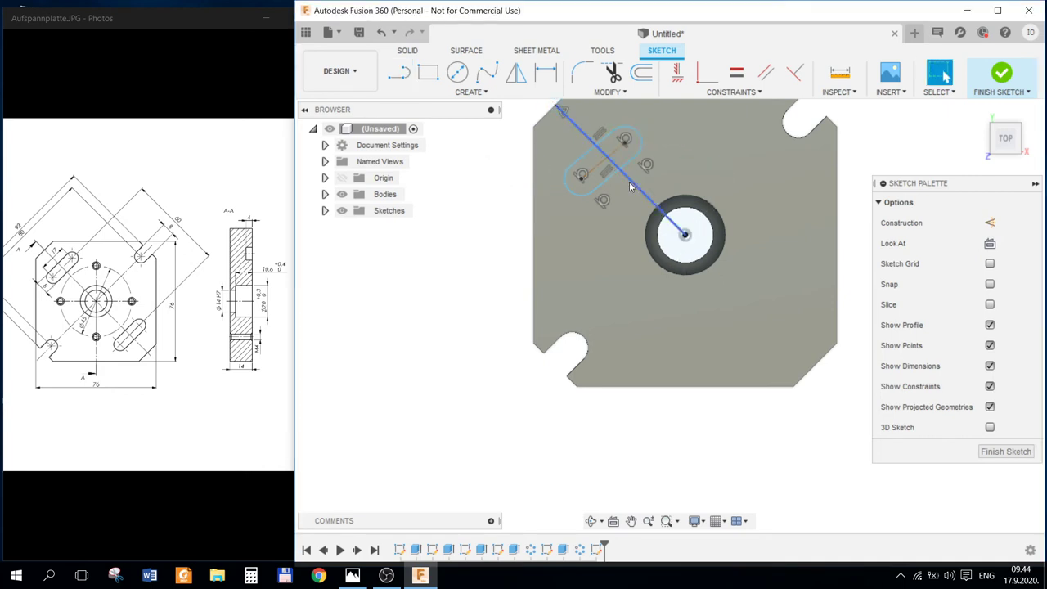
pyautogui.click(629, 181)
pyautogui.click(990, 223)
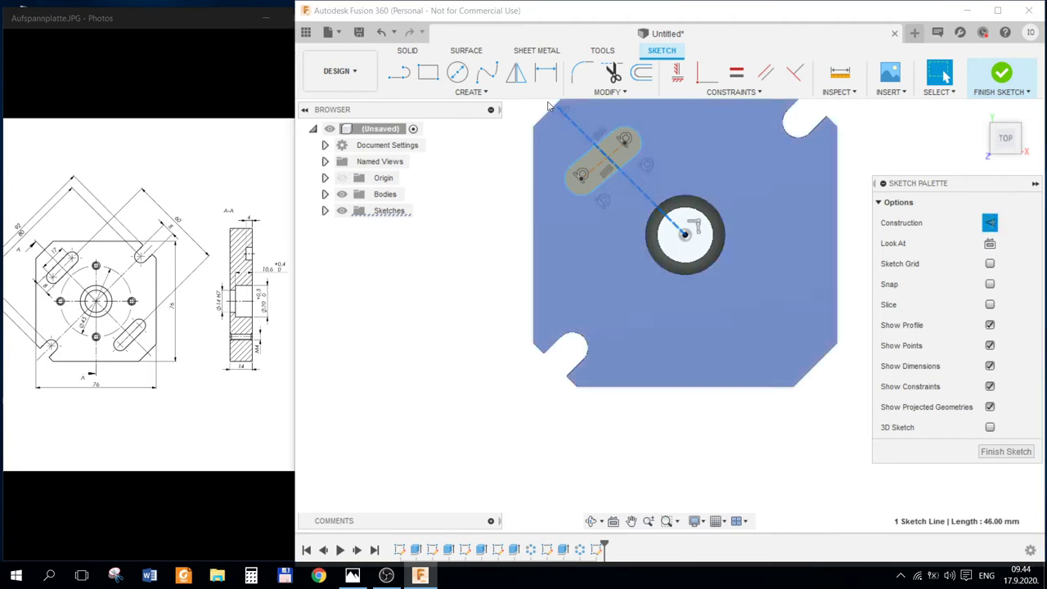
pyautogui.press('Escape')
# - Add a point on the construction line and make the slot perpendicular to that line
pyautogui.click(472, 92)
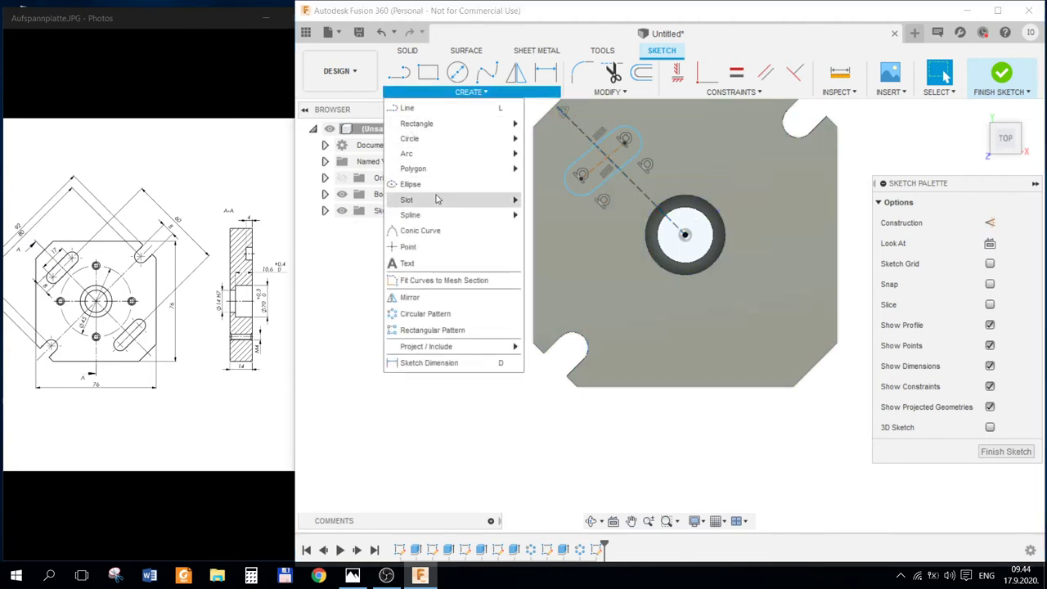
pyautogui.click(428, 249)
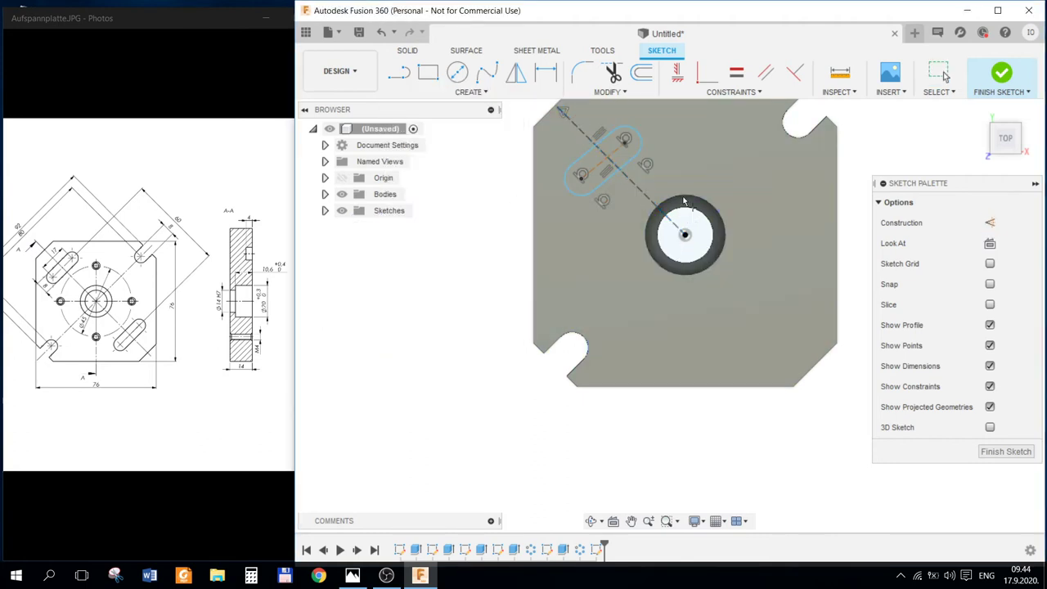
pyautogui.scroll(3, 695, 215)
pyautogui.press('Escape')
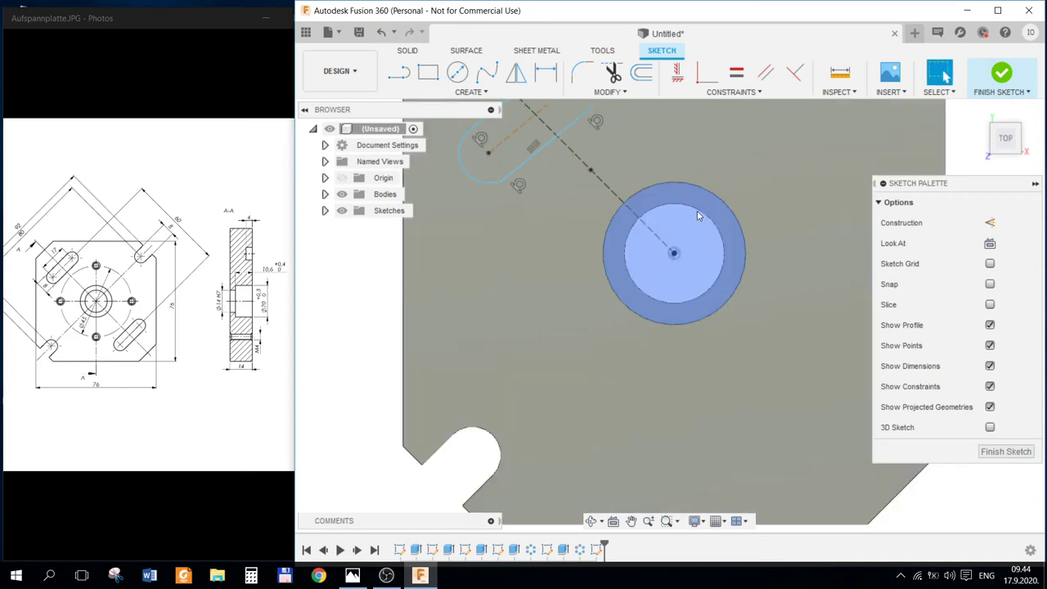
pyautogui.click(516, 131)
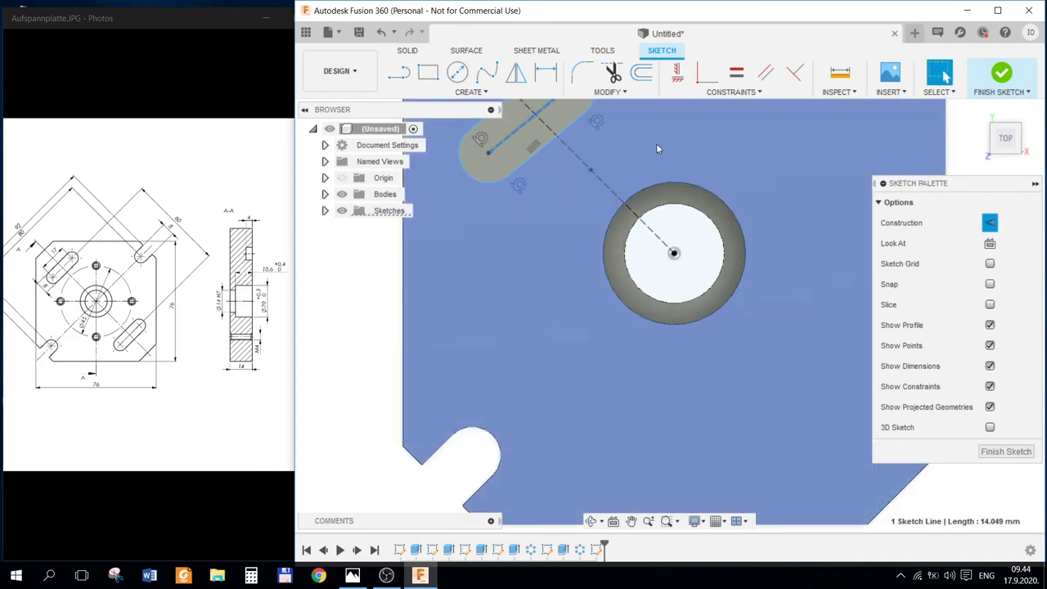
pyautogui.keyDown('ctrl'); pyautogui.click(615, 191); pyautogui.keyUp('ctrl')
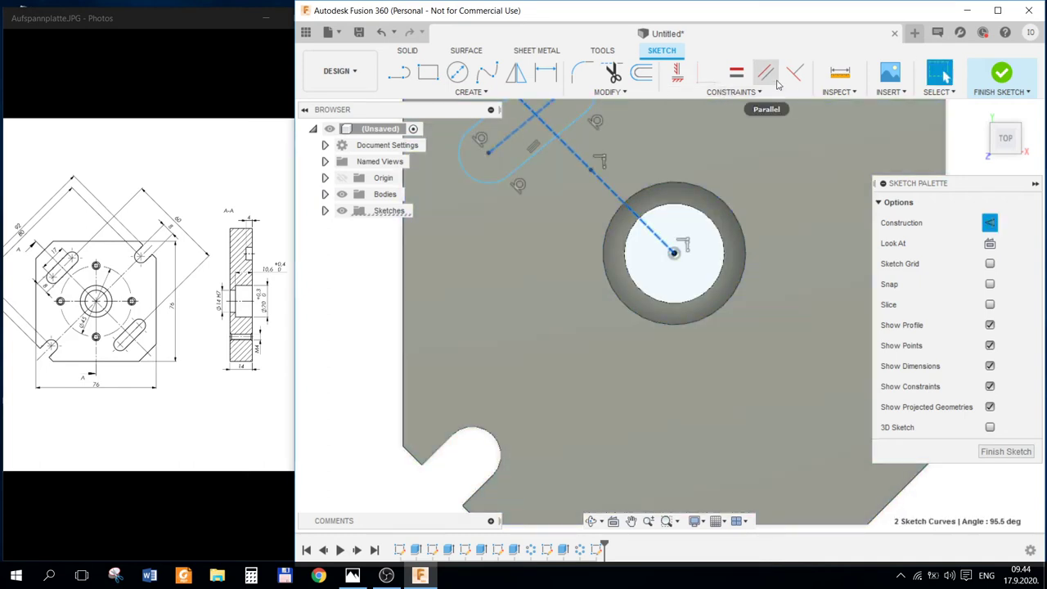
pyautogui.click(794, 74)
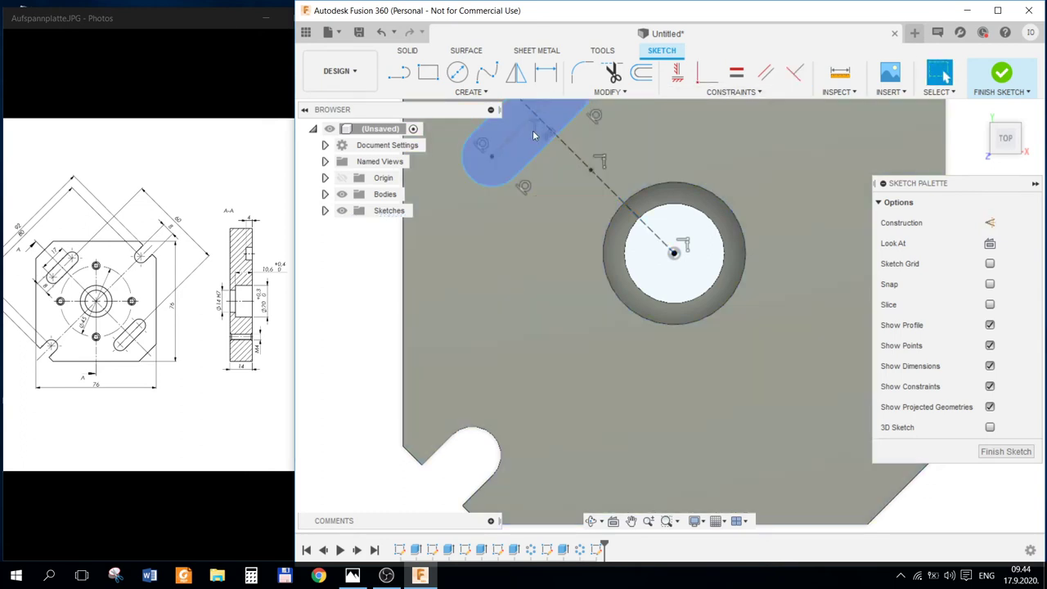
pyautogui.click(517, 133)
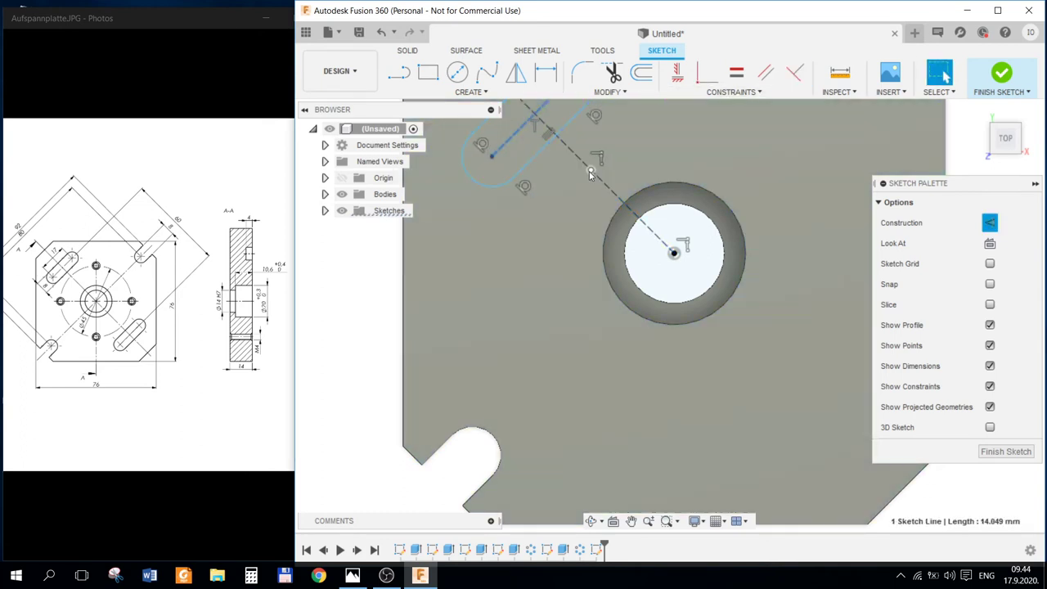
pyautogui.keyDown('ctrl'); pyautogui.click(590, 172); pyautogui.keyUp('ctrl')
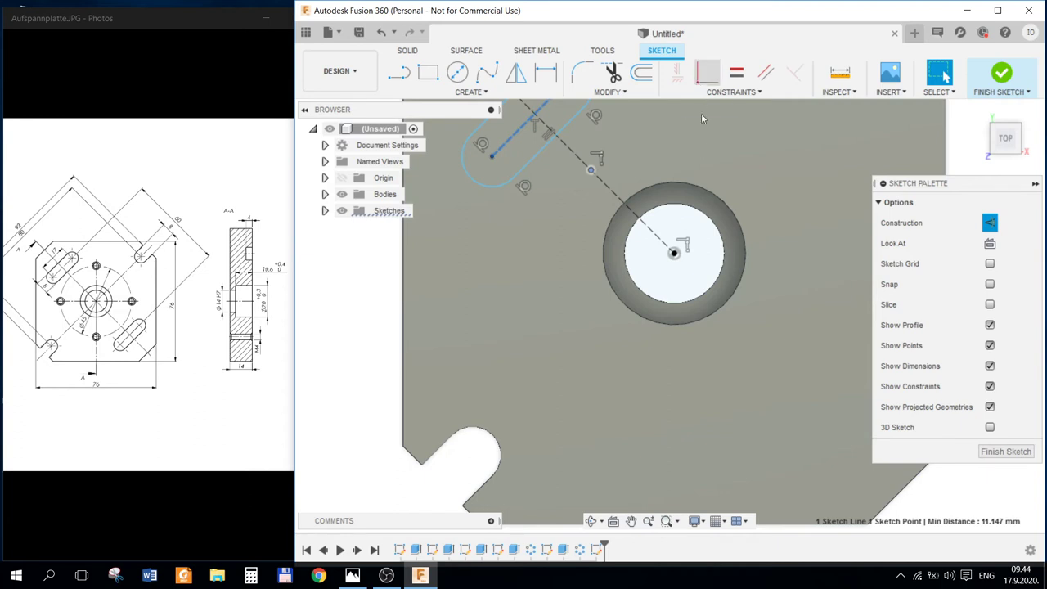
pyautogui.scroll(-4, 704, 121)
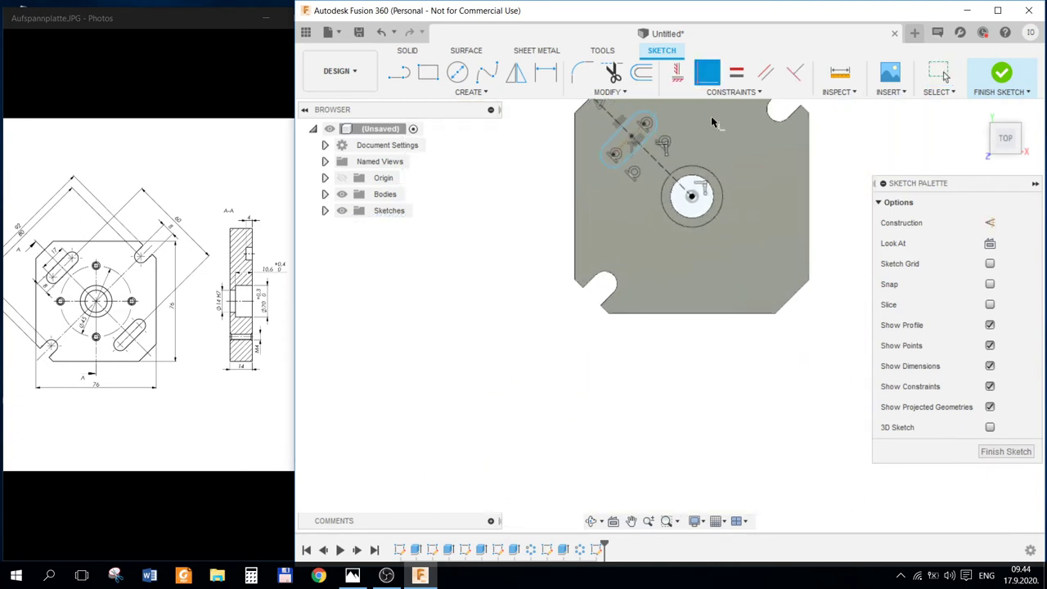
pyautogui.scroll(3, 712, 121)
pyautogui.press('d')
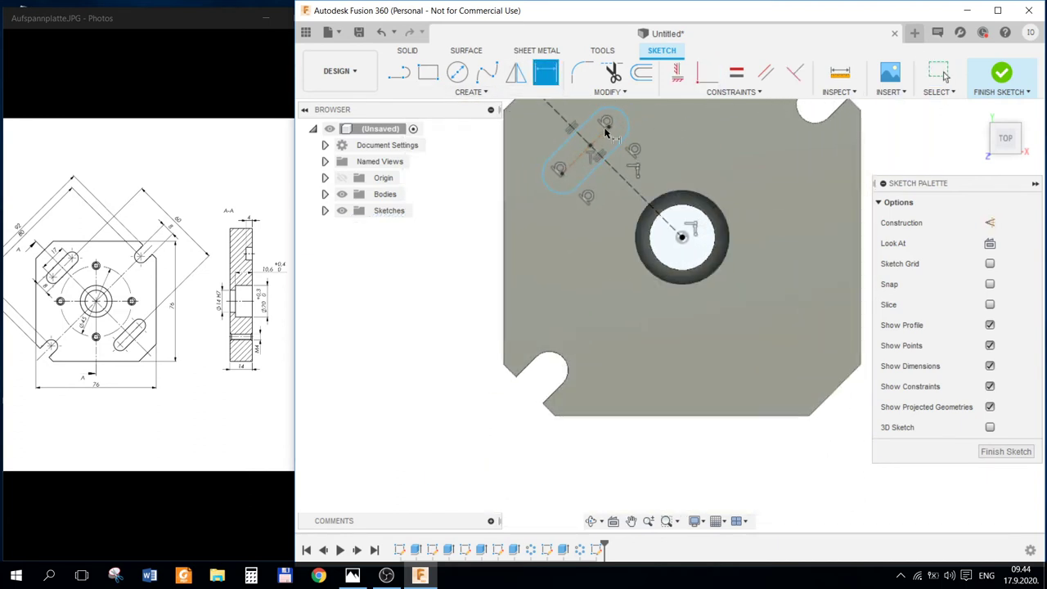
# - Dimension the slot's centre 30 mm from the centre hole's centre
pyautogui.click(590, 146)
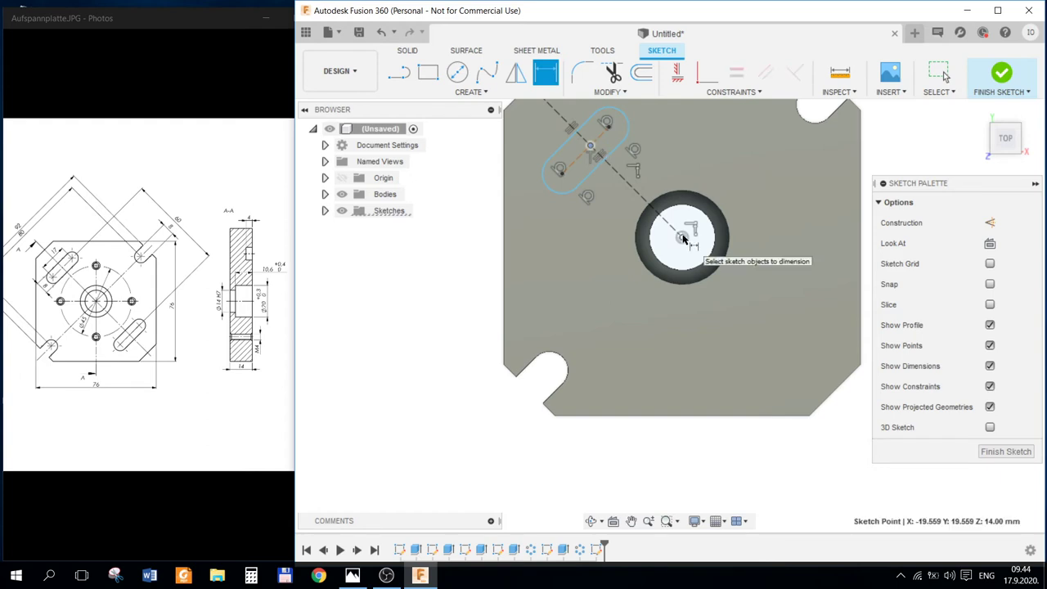
pyautogui.click(682, 237)
pyautogui.click(676, 163)
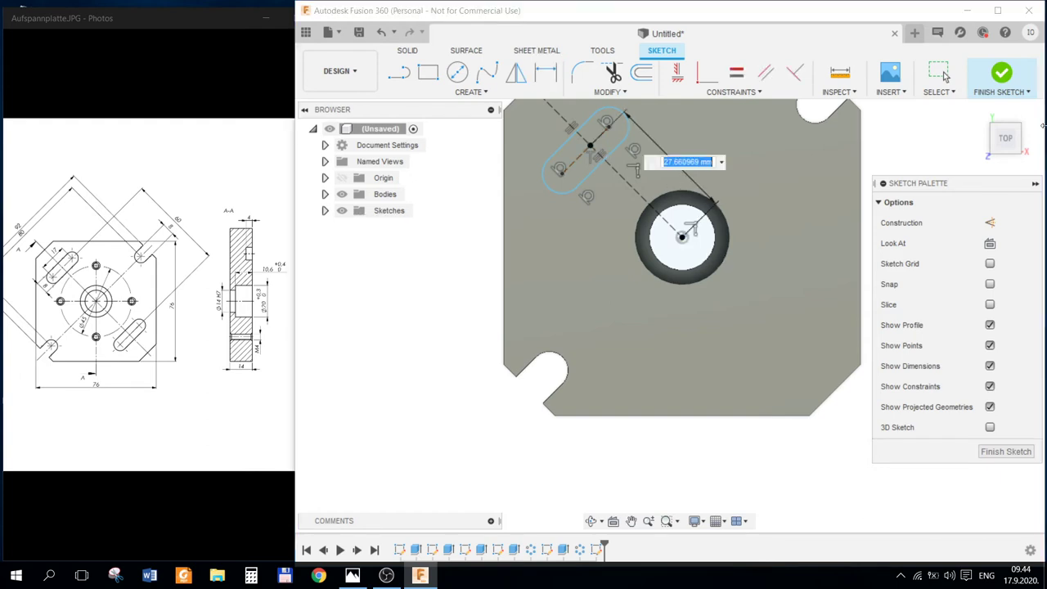
pyautogui.write('0')
pyautogui.press('Return')
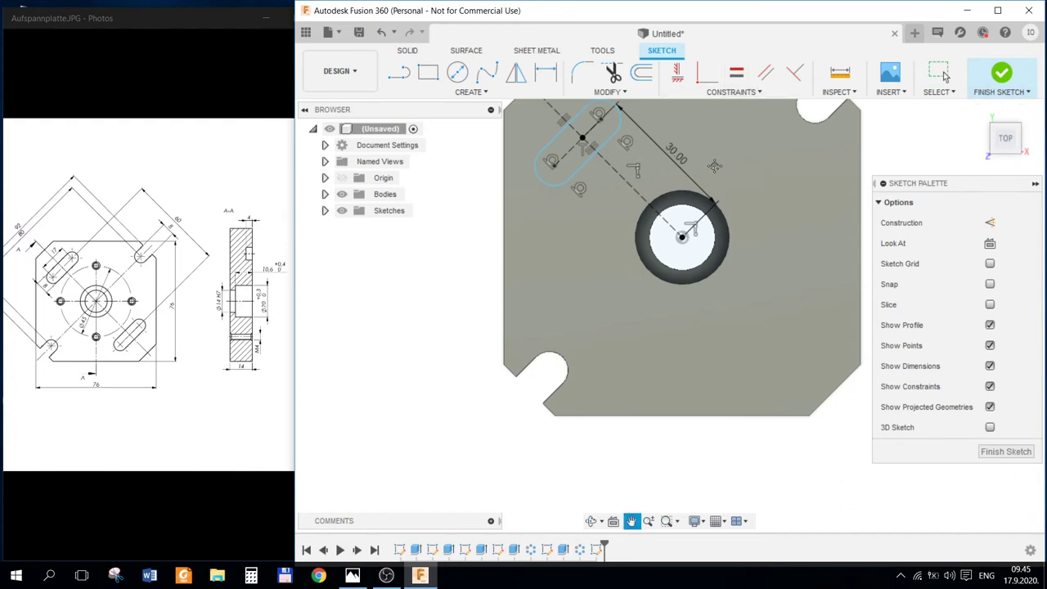
pyautogui.scroll(2, 701, 176)
pyautogui.scroll(2, 575, 212)
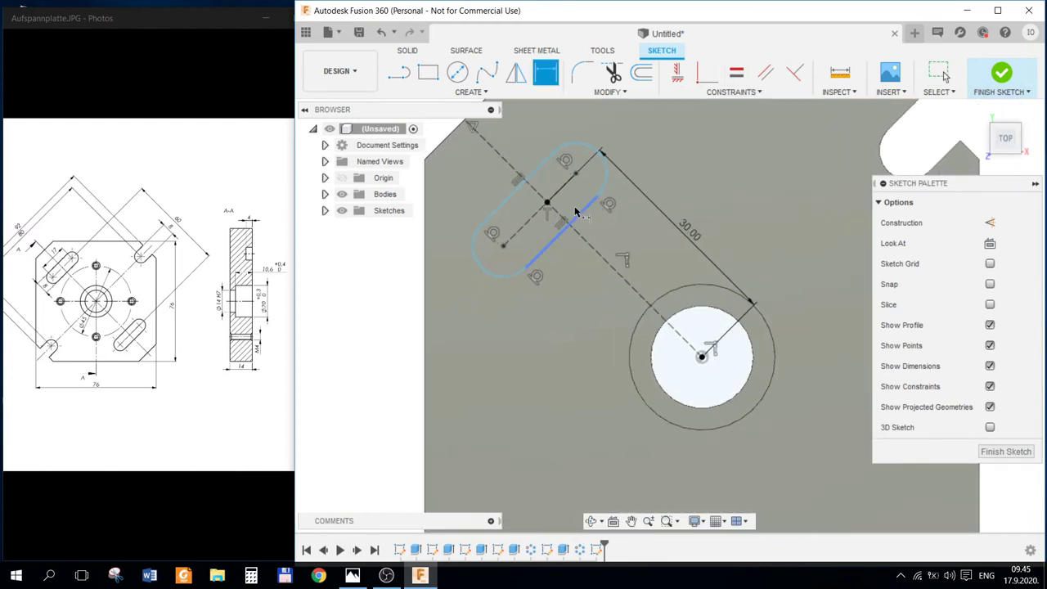
# - Make the slot centre line construction geometry and dimension its length to 17 mm
pyautogui.click(526, 225)
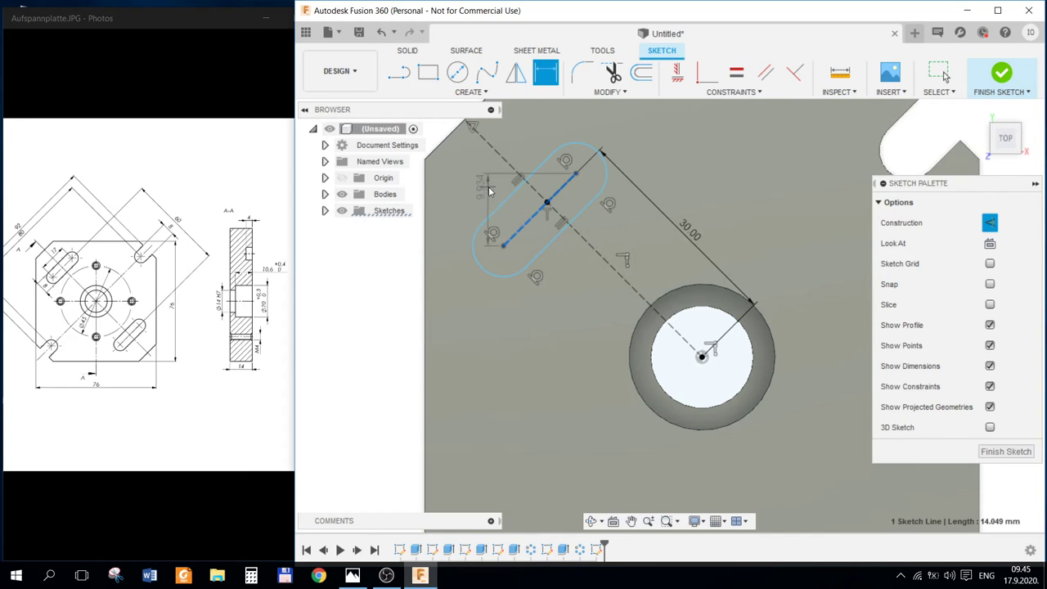
pyautogui.press('x')
pyautogui.press('d')
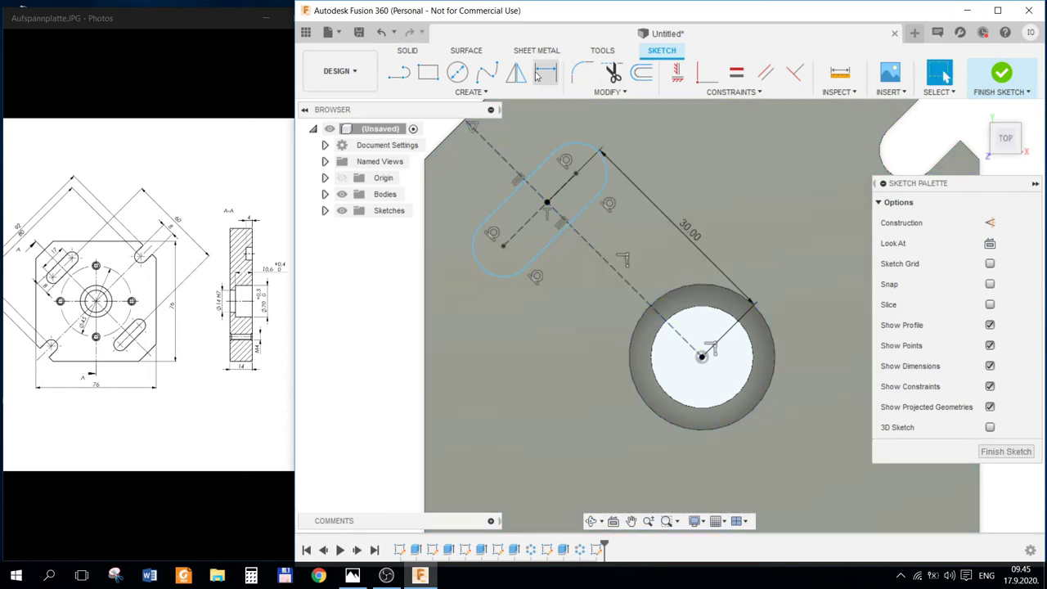
pyautogui.click(525, 228)
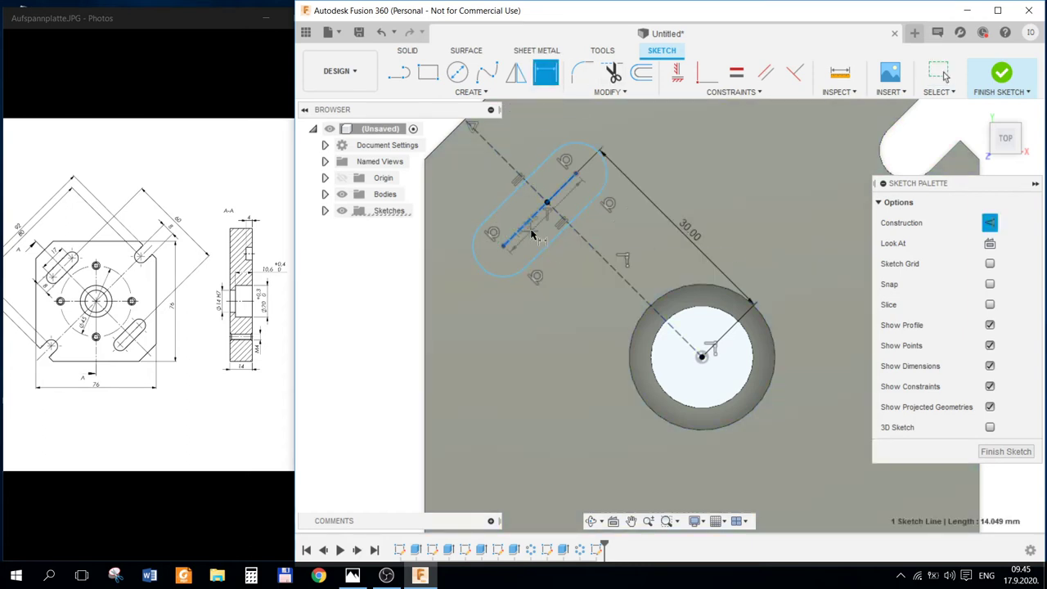
pyautogui.click(556, 233)
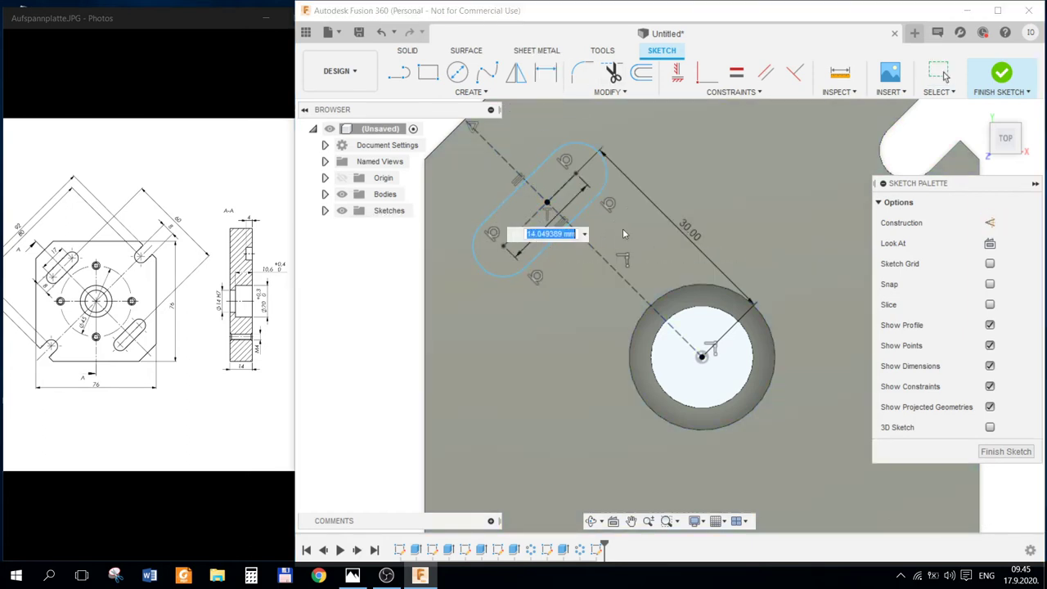
pyautogui.write('17')
pyautogui.press('Return')
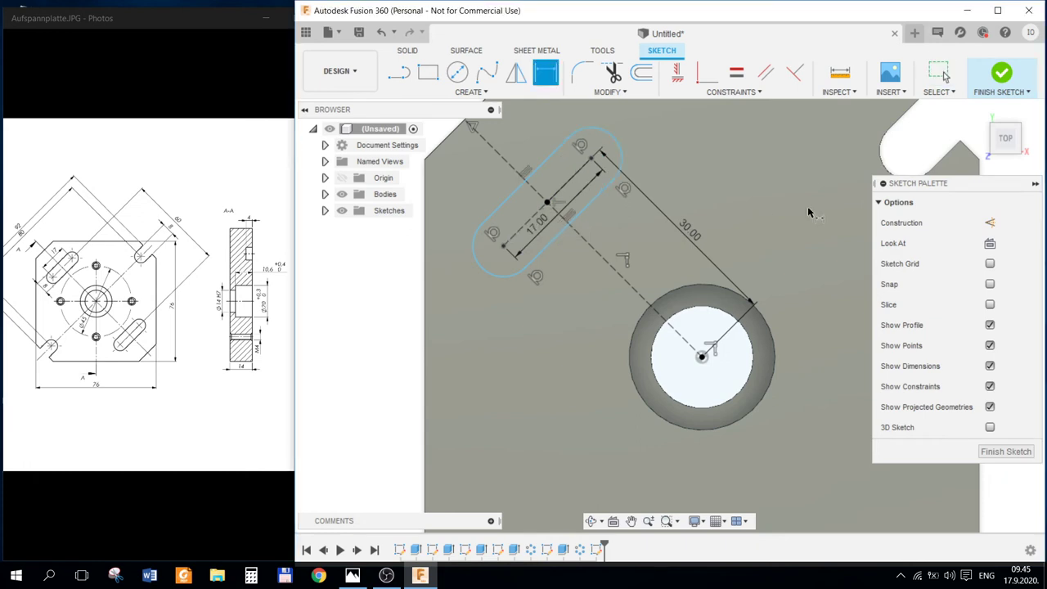
# - Dimension the slot's end arc radius to 4 mm and nudge the slot down-left
pyautogui.click(499, 272)
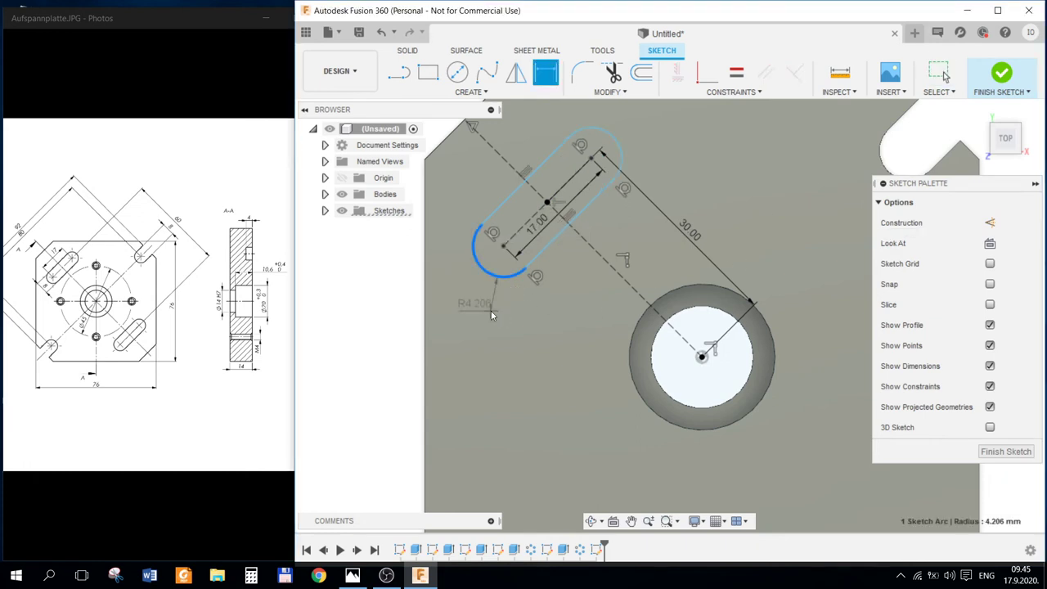
pyautogui.click(491, 308)
pyautogui.write('4')
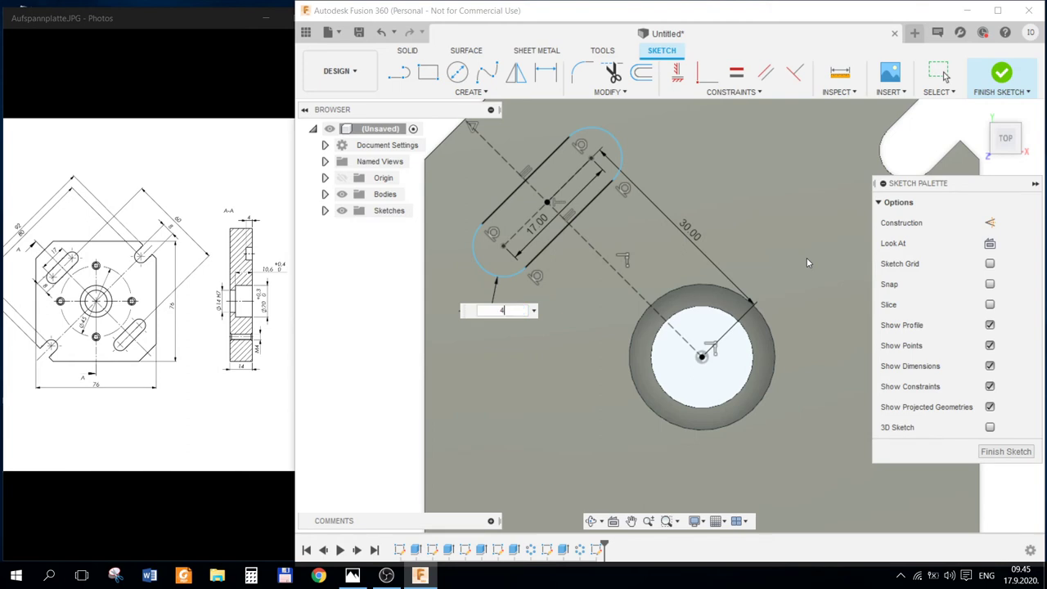
pyautogui.press('Return')
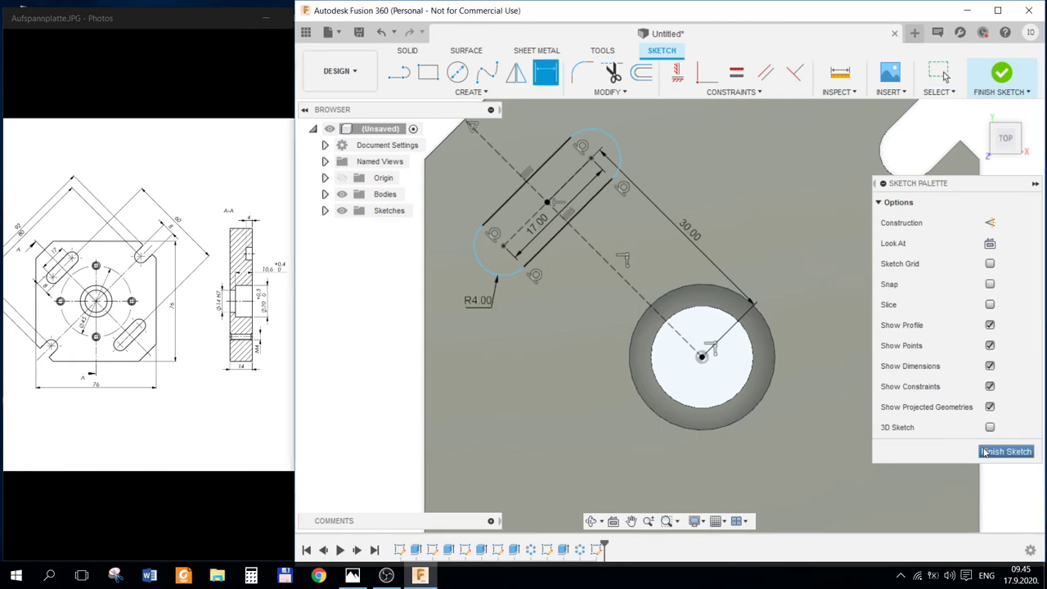
pyautogui.press('Escape')
pyautogui.moveTo(484, 267); pyautogui.dragTo(461, 284)
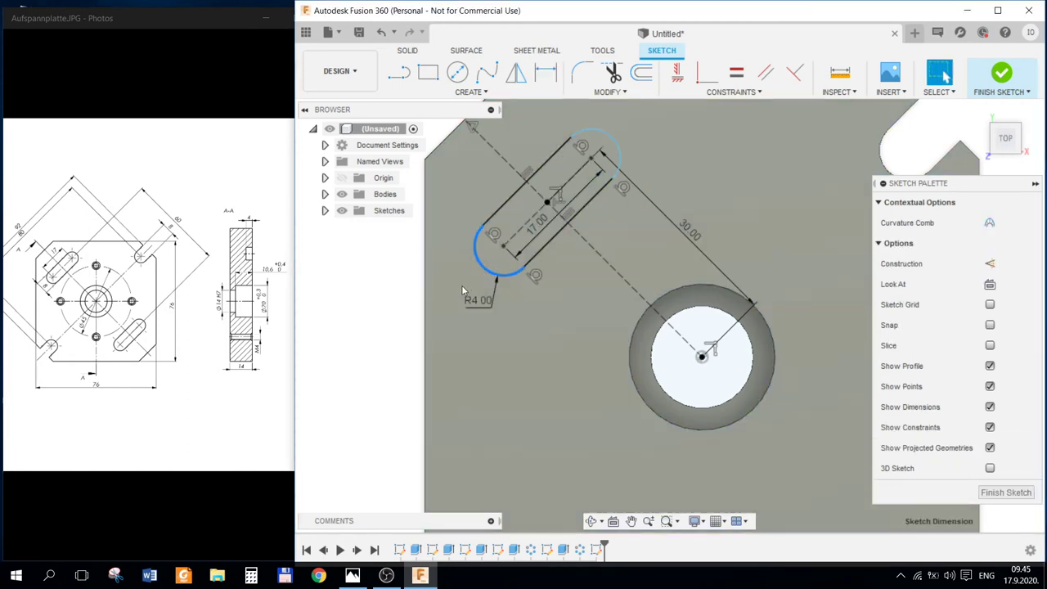
# - Make the slot centre point coincident with the dashed diagonal and finish the sketch
pyautogui.click(523, 221)
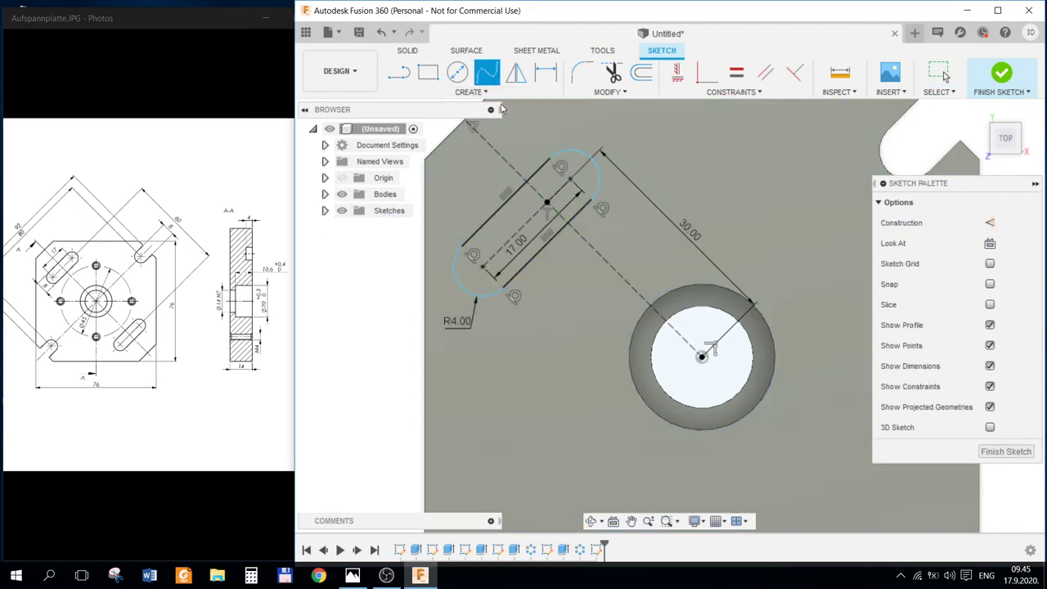
pyautogui.click(493, 91)
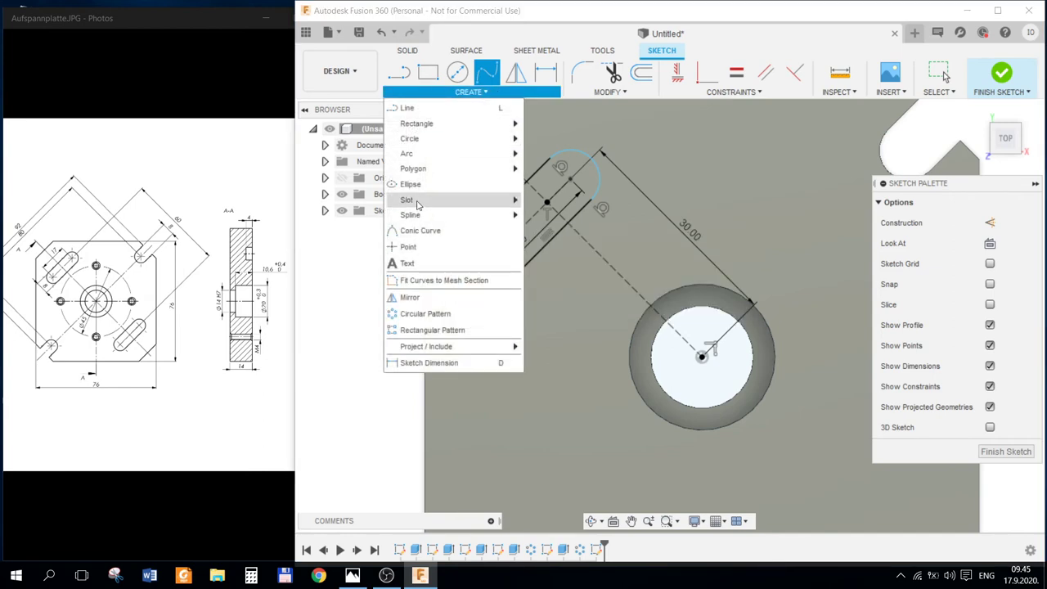
pyautogui.moveTo(406, 199)
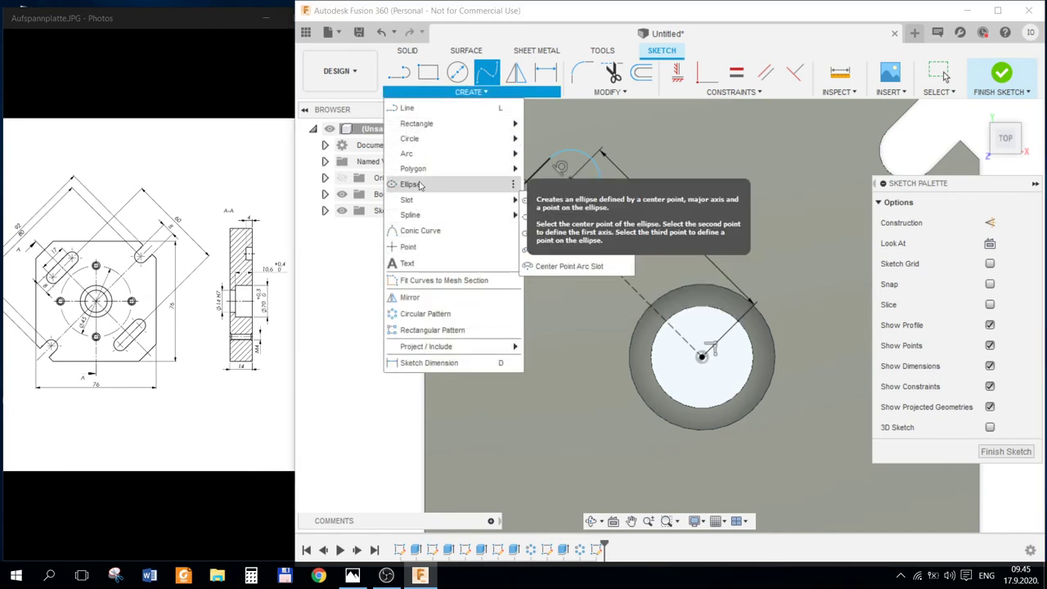
pyautogui.click(409, 247)
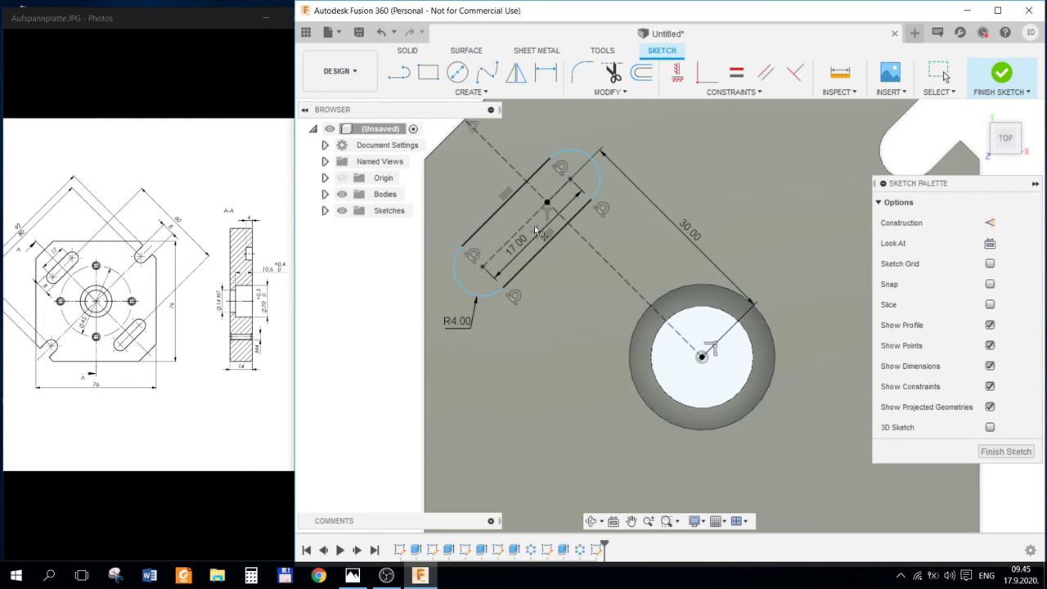
pyautogui.click(528, 226)
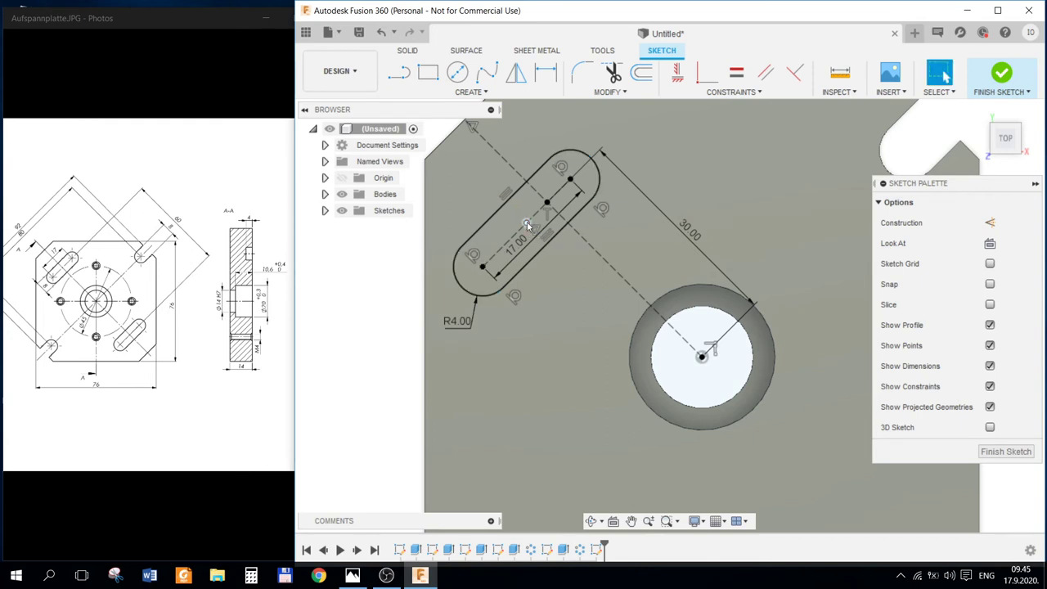
pyautogui.click(528, 226)
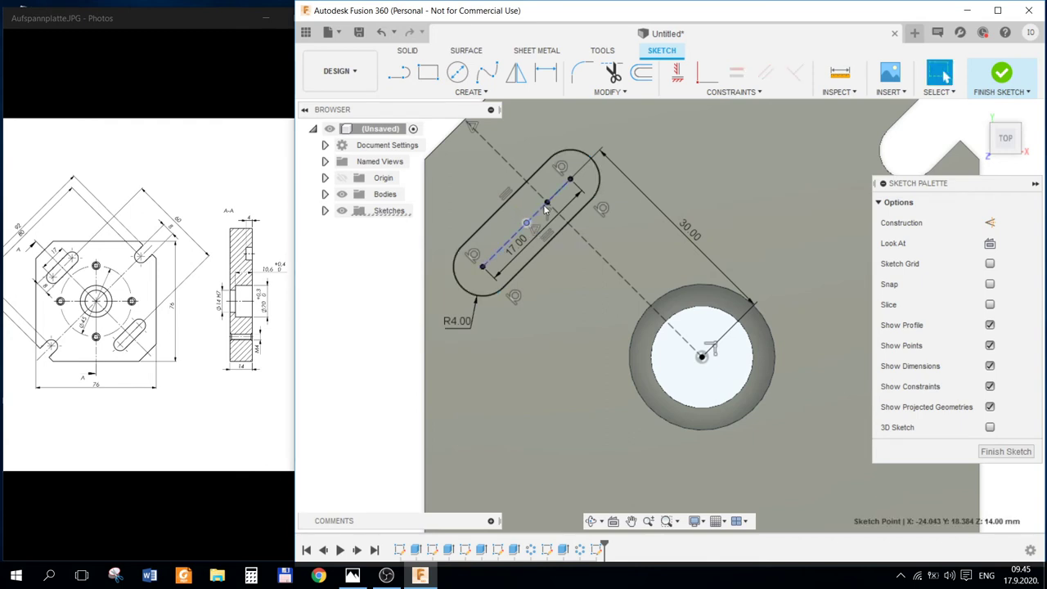
pyautogui.click(707, 72)
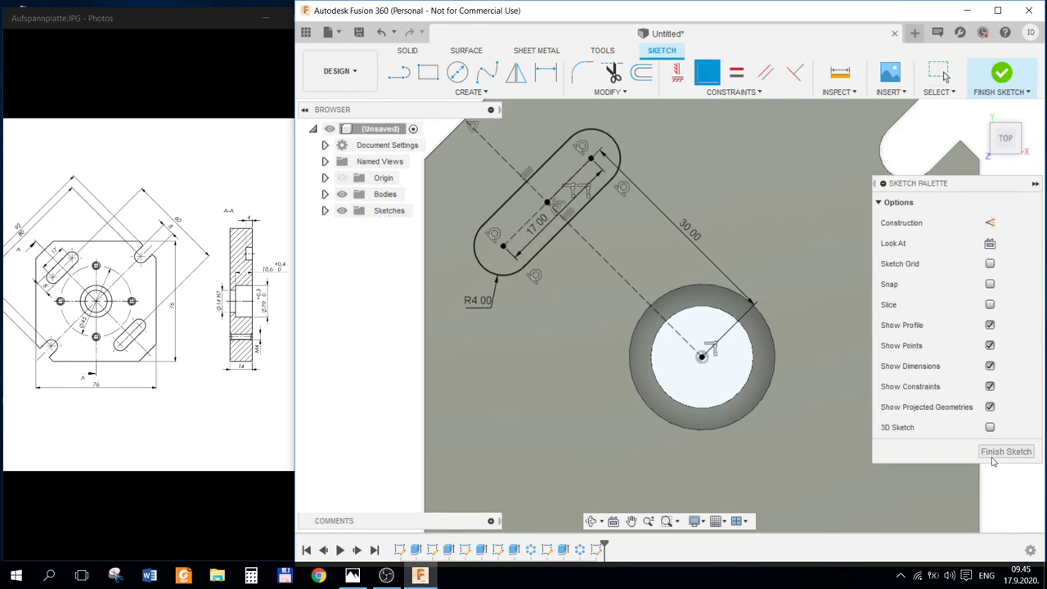
pyautogui.click(1006, 452)
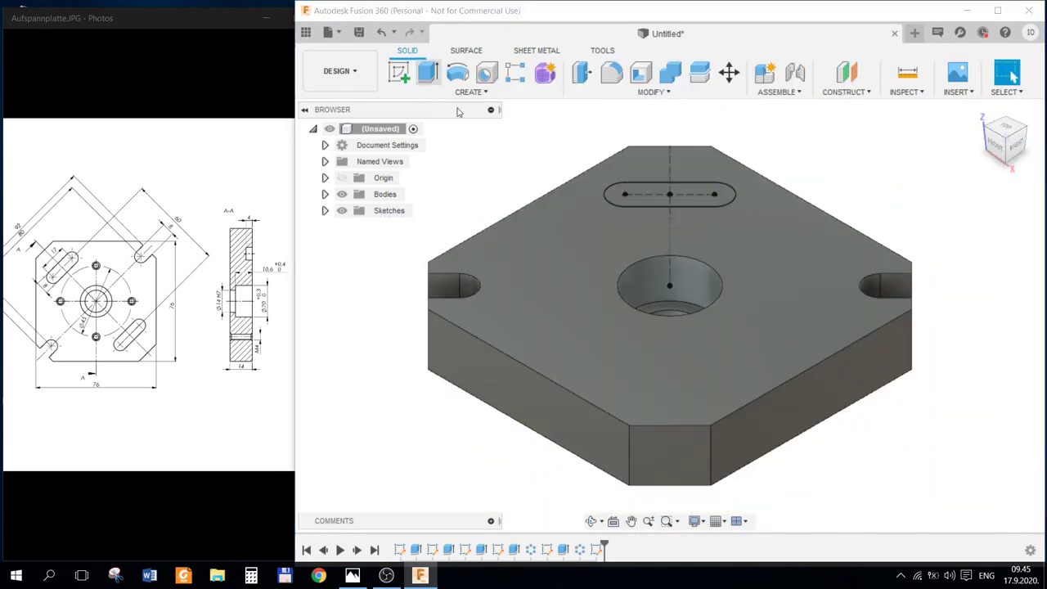
pyautogui.click(426, 74)
# - Extrude the slot profile downward as a 4 mm deep cut
pyautogui.click(689, 202)
pyautogui.click(690, 203)
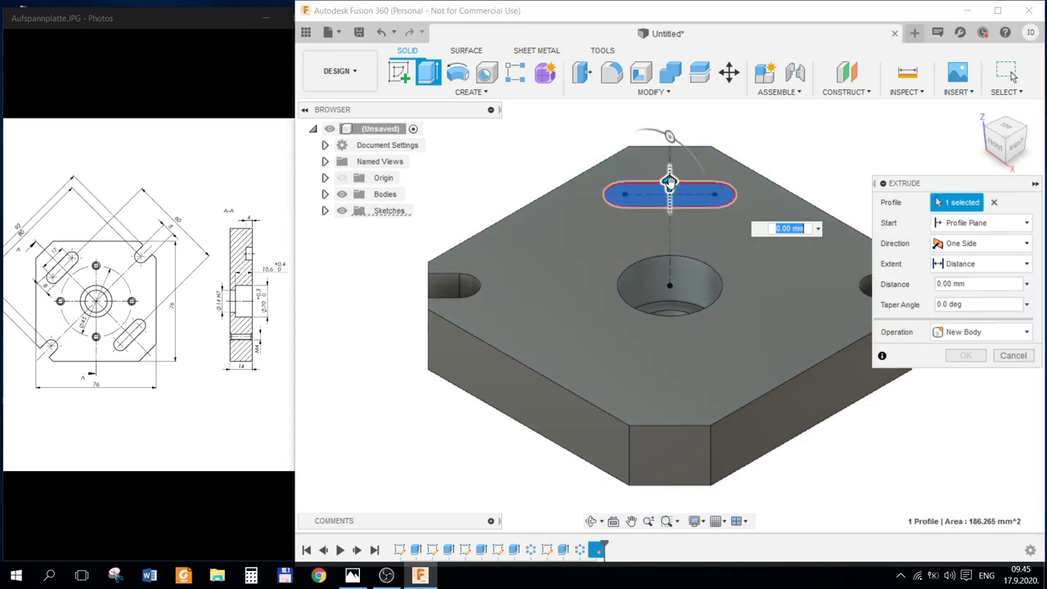
pyautogui.moveTo(671, 193); pyautogui.dragTo(669, 292)
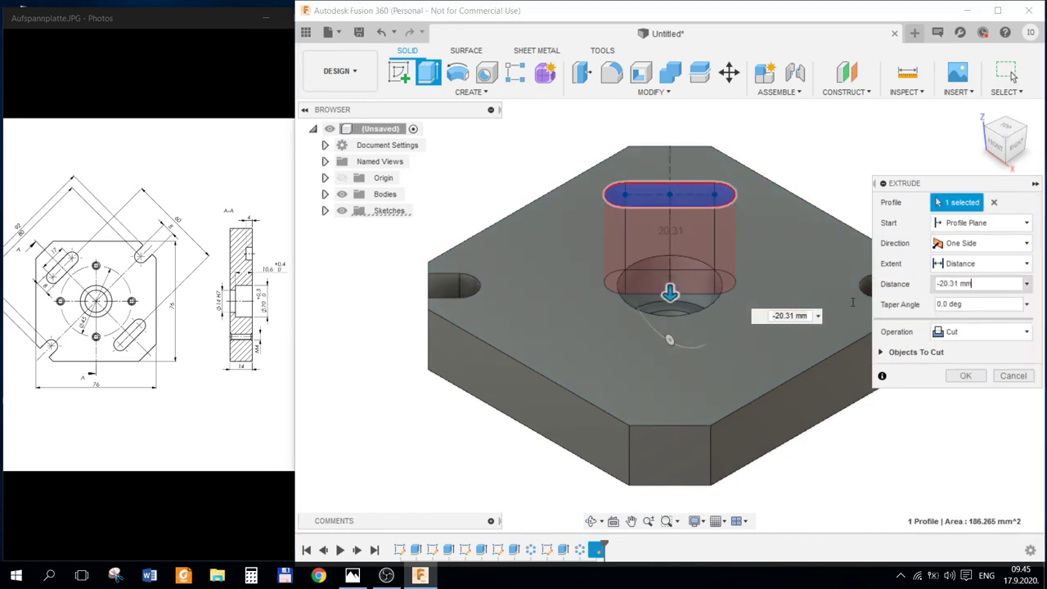
pyautogui.moveTo(944, 285); pyautogui.dragTo(925, 299)
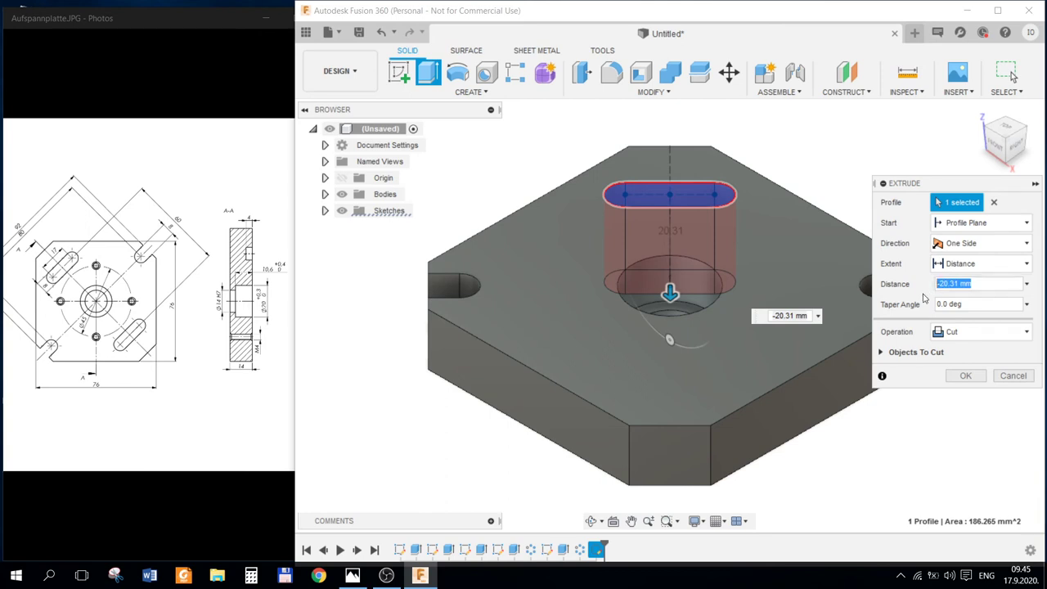
pyautogui.write('-4')
pyautogui.press('Return')
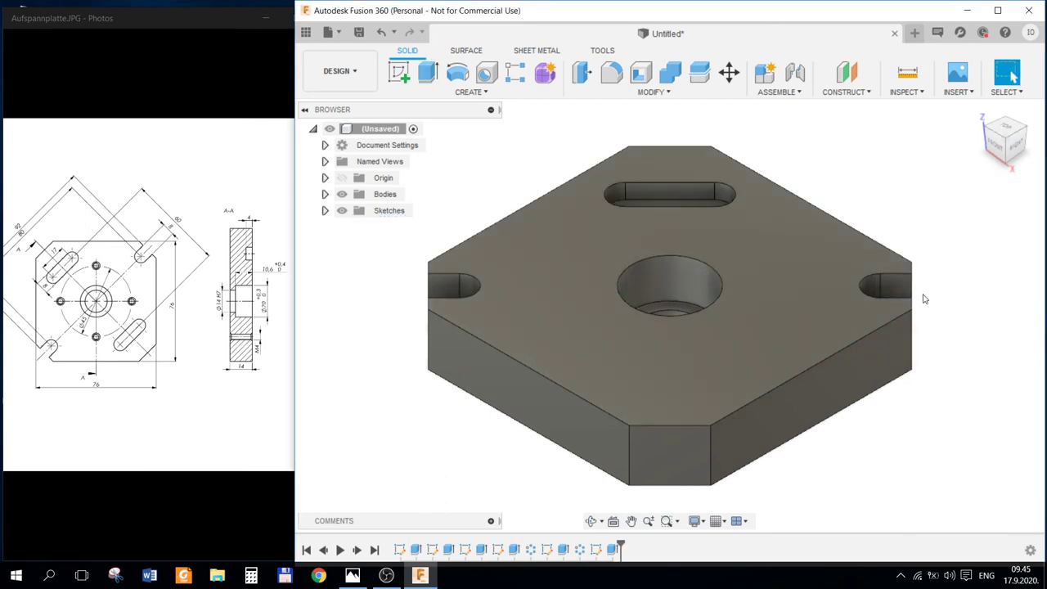
pyautogui.scroll(-2, 802, 246)
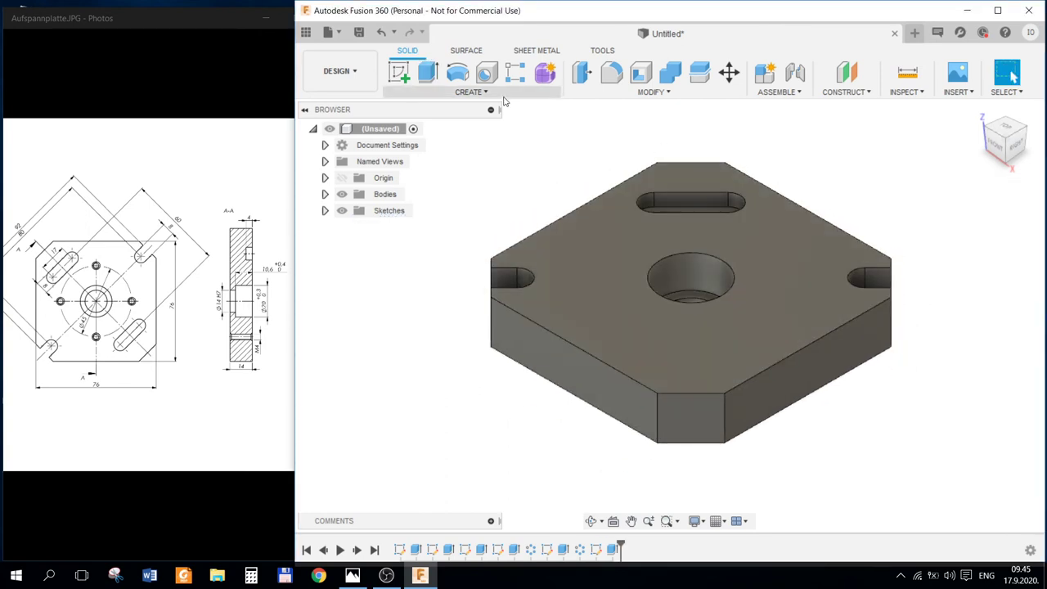
# - Pattern the 4 mm top slot cut twice around the centre hole's vertical axis
pyautogui.click(471, 91)
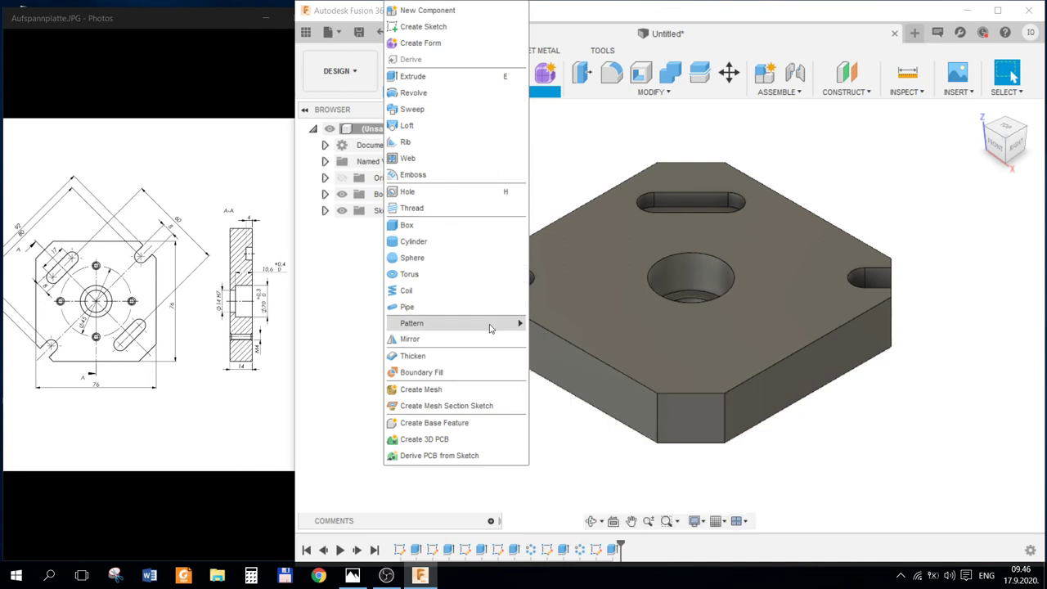
pyautogui.moveTo(454, 323)
pyautogui.click(564, 340)
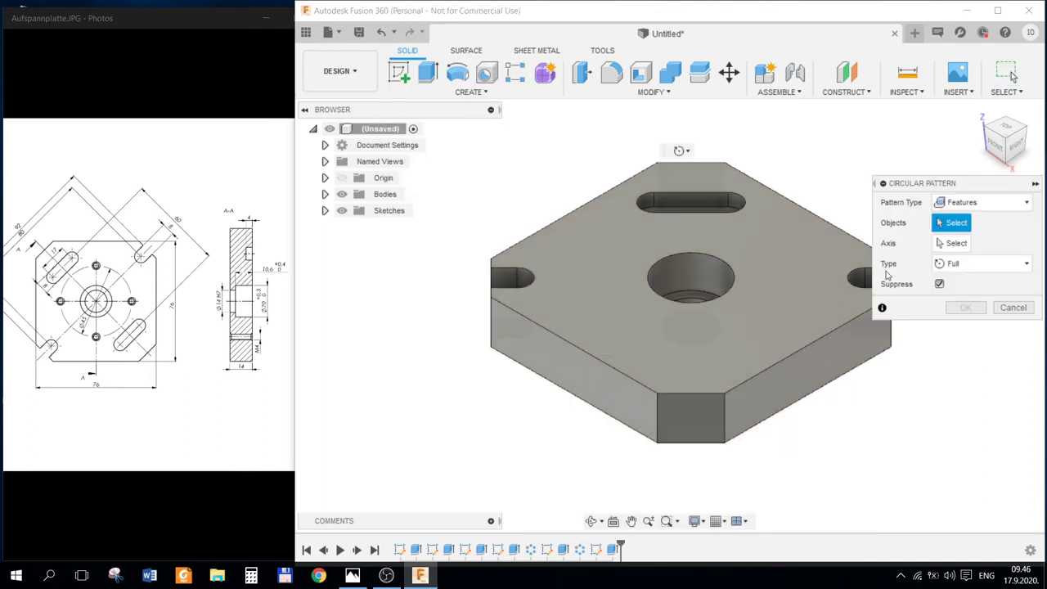
pyautogui.click(953, 243)
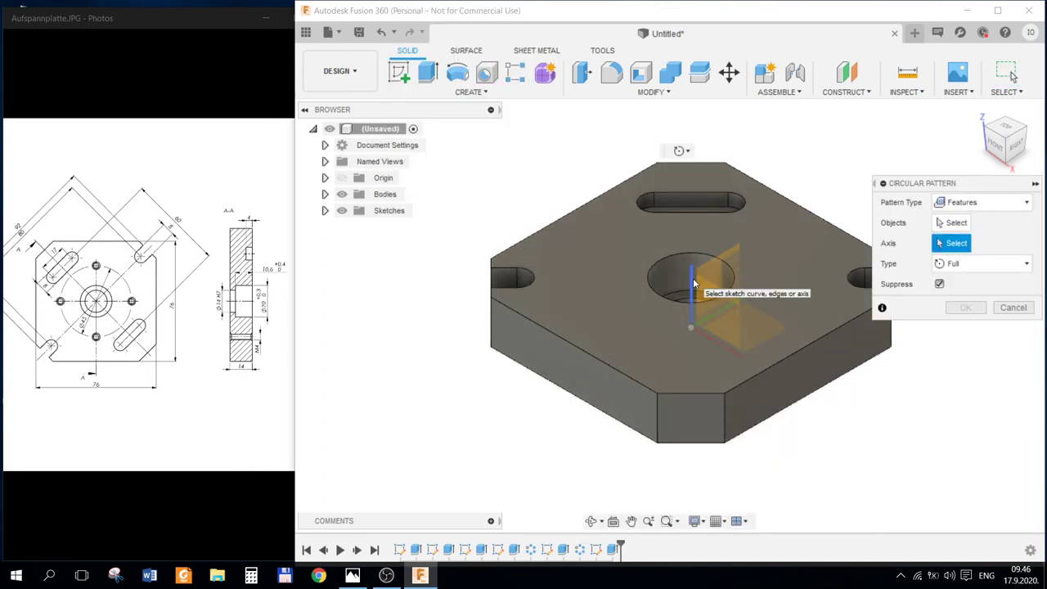
pyautogui.click(694, 282)
pyautogui.click(949, 223)
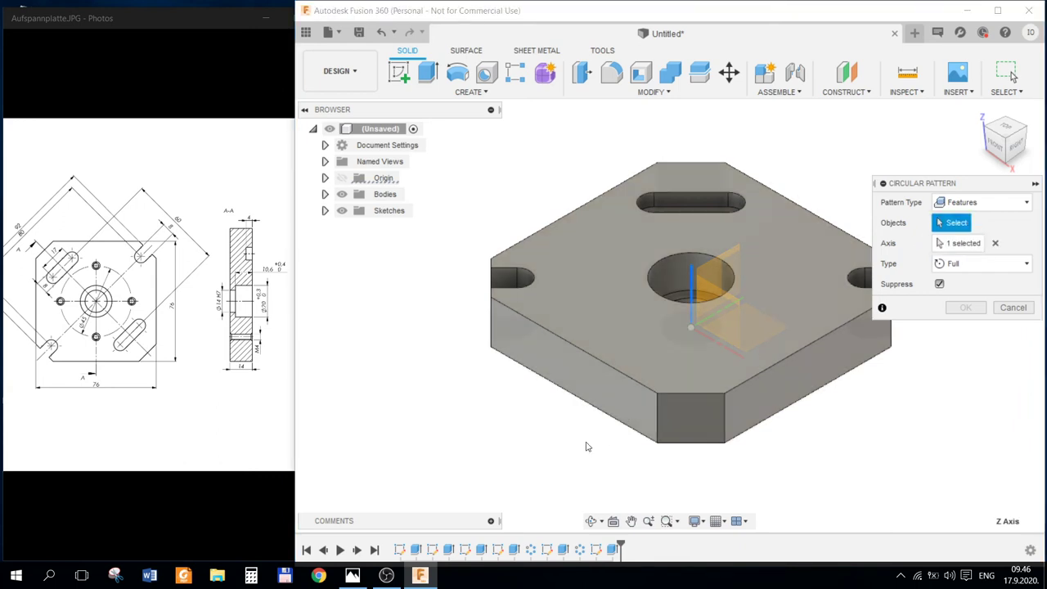
pyautogui.click(612, 550)
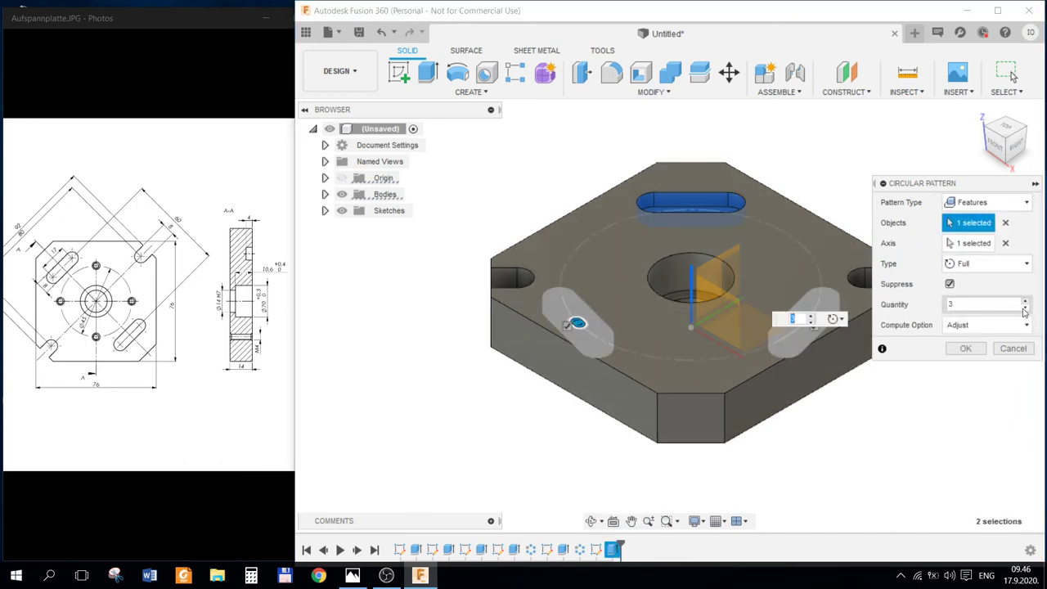
pyautogui.click(1025, 307)
pyautogui.click(967, 348)
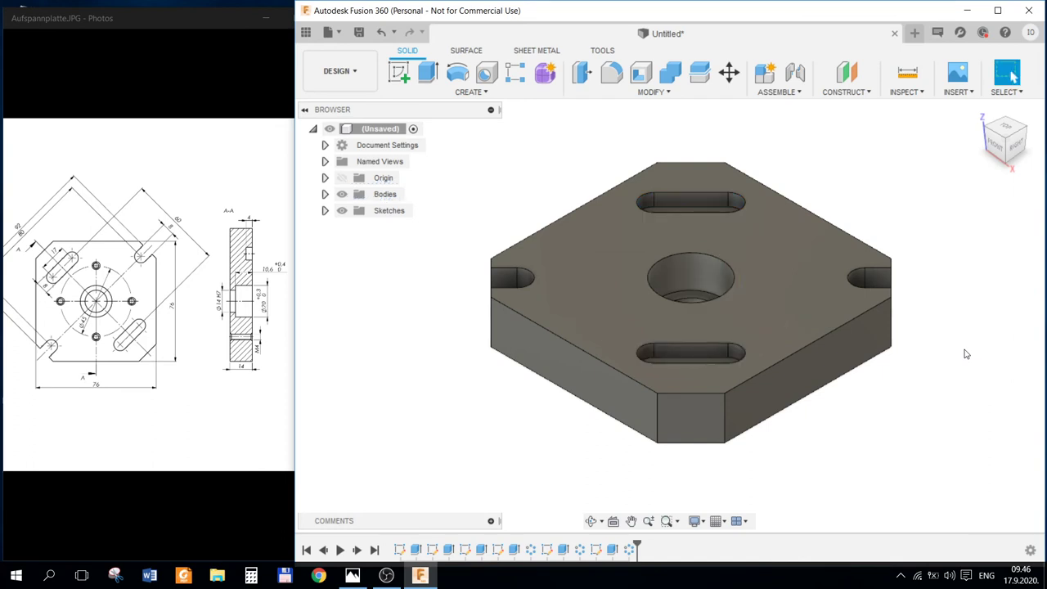
pyautogui.scroll(-2, 829, 385)
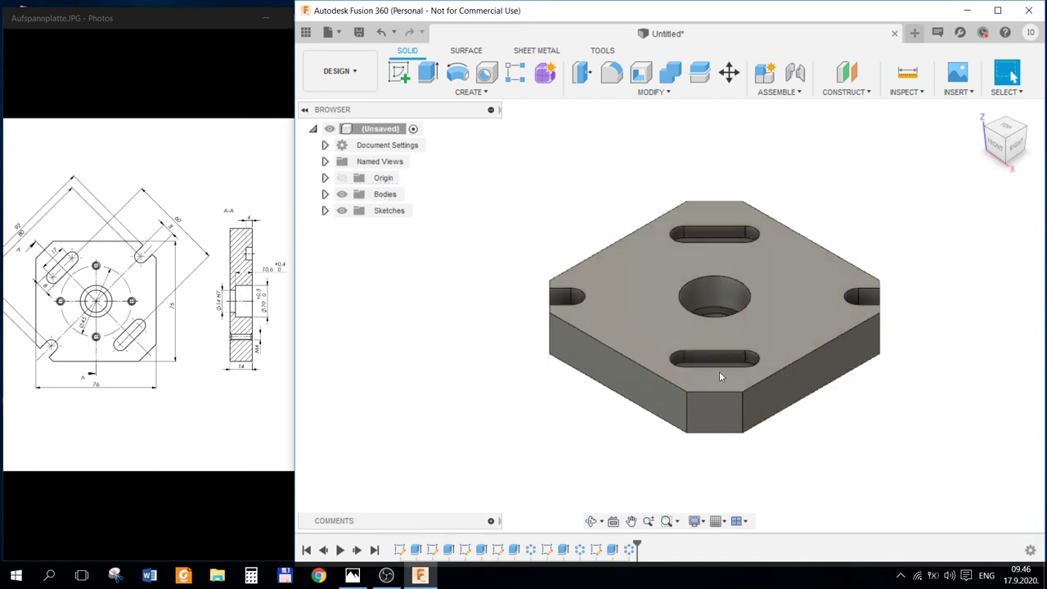
# - Place a sketch point on the plate's top face left of the centre hole
pyautogui.click(641, 307)
pyautogui.rightClick(641, 306)
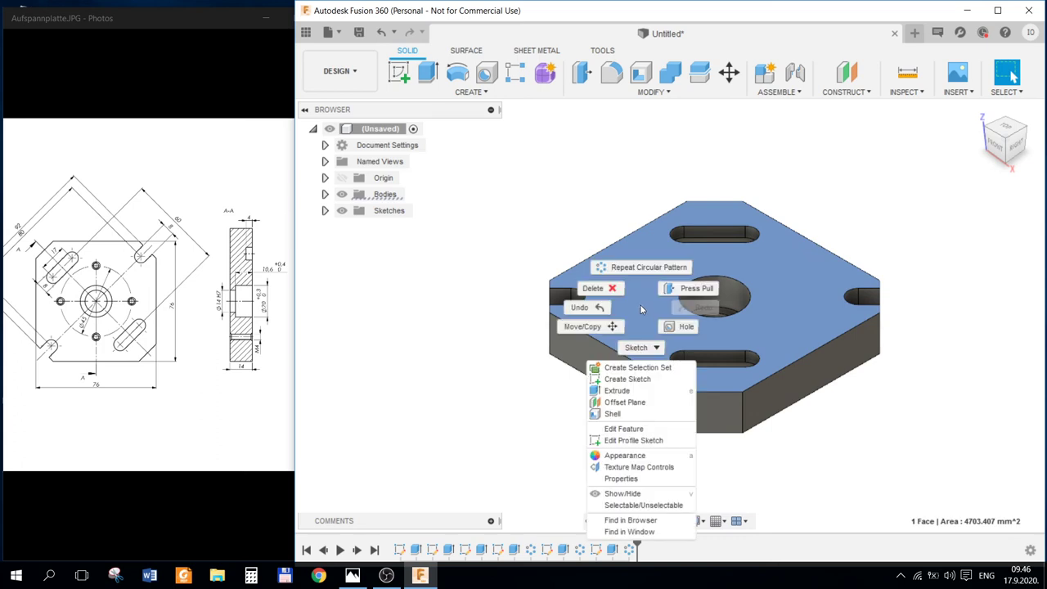
pyautogui.press('Escape')
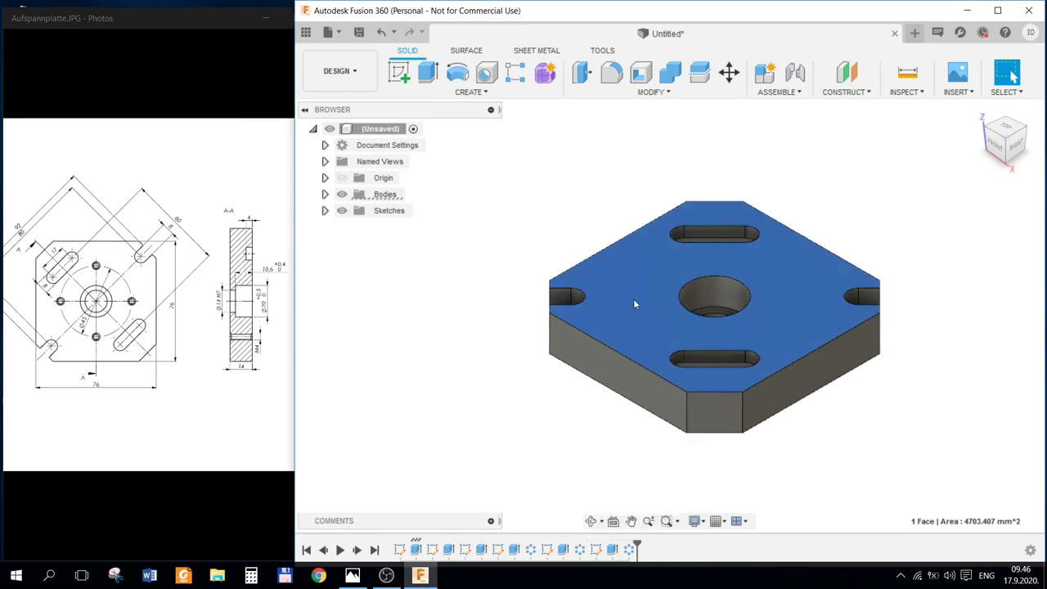
pyautogui.rightClick(637, 301)
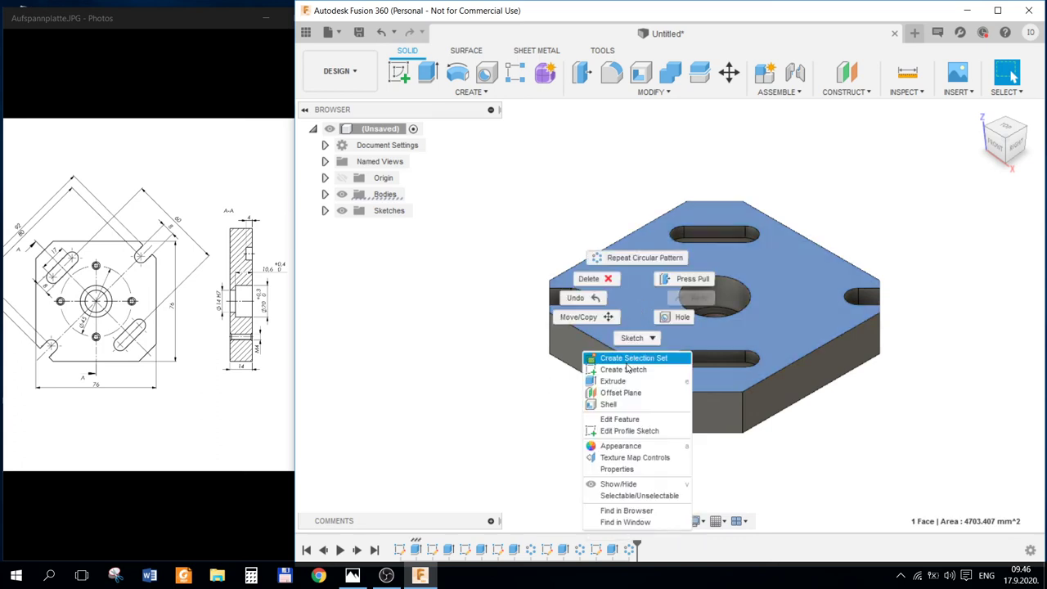
pyautogui.press('Escape')
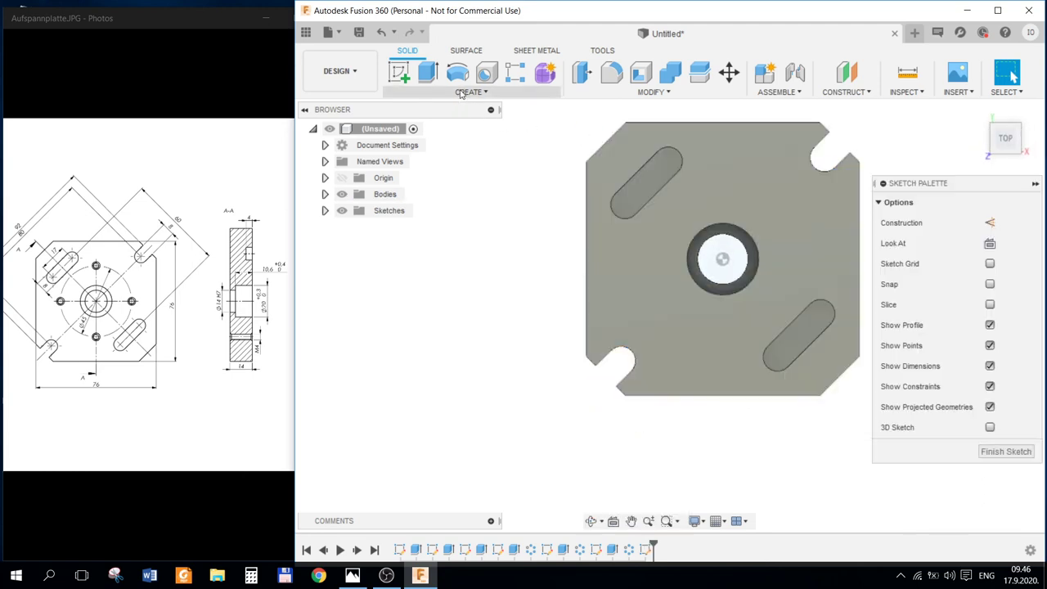
pyautogui.click(471, 92)
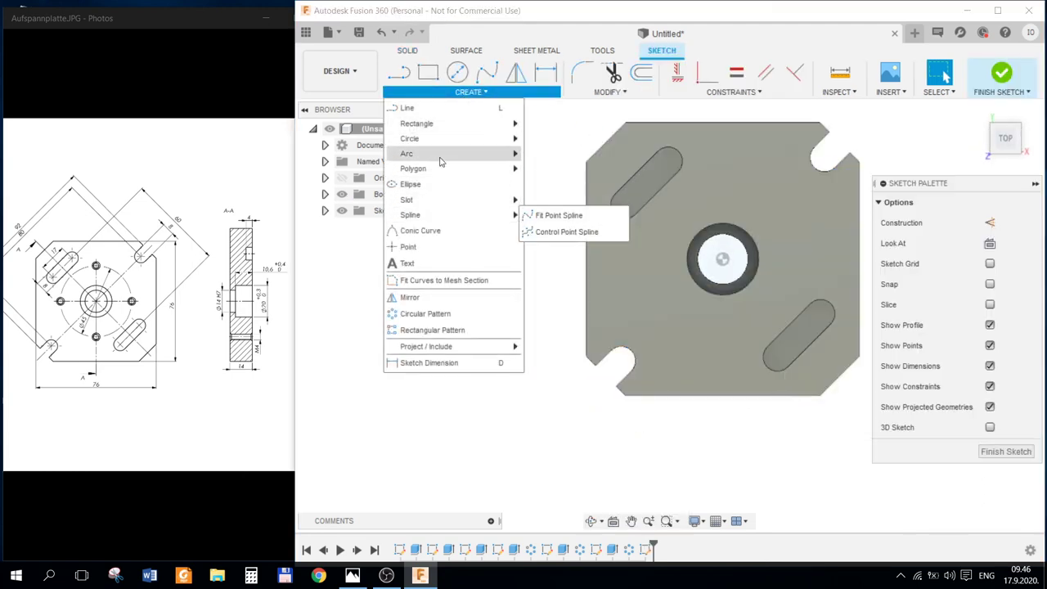
pyautogui.click(408, 247)
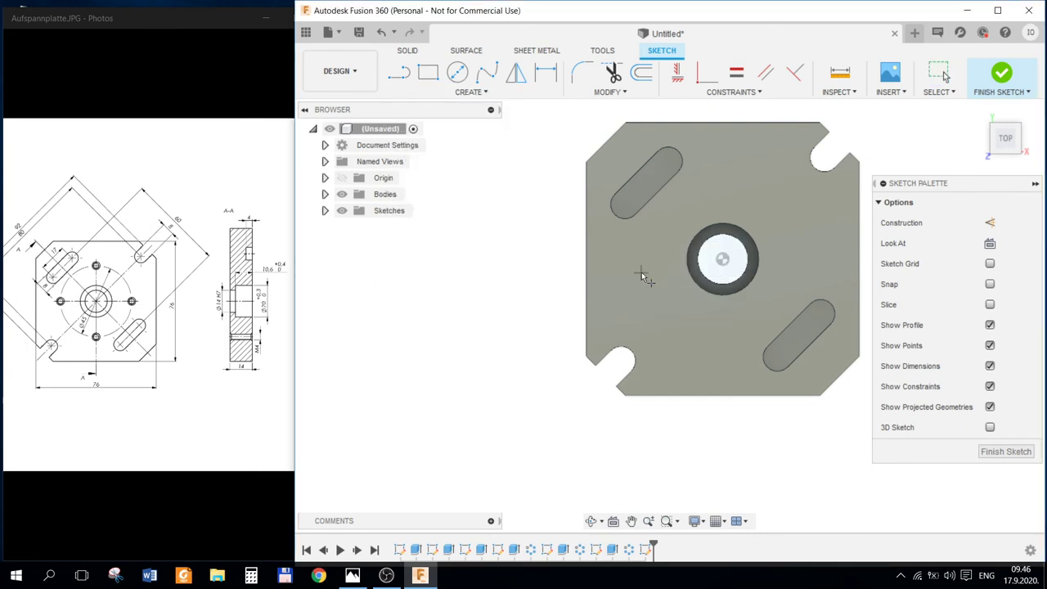
pyautogui.scroll(4, 670, 282)
pyautogui.press('Escape')
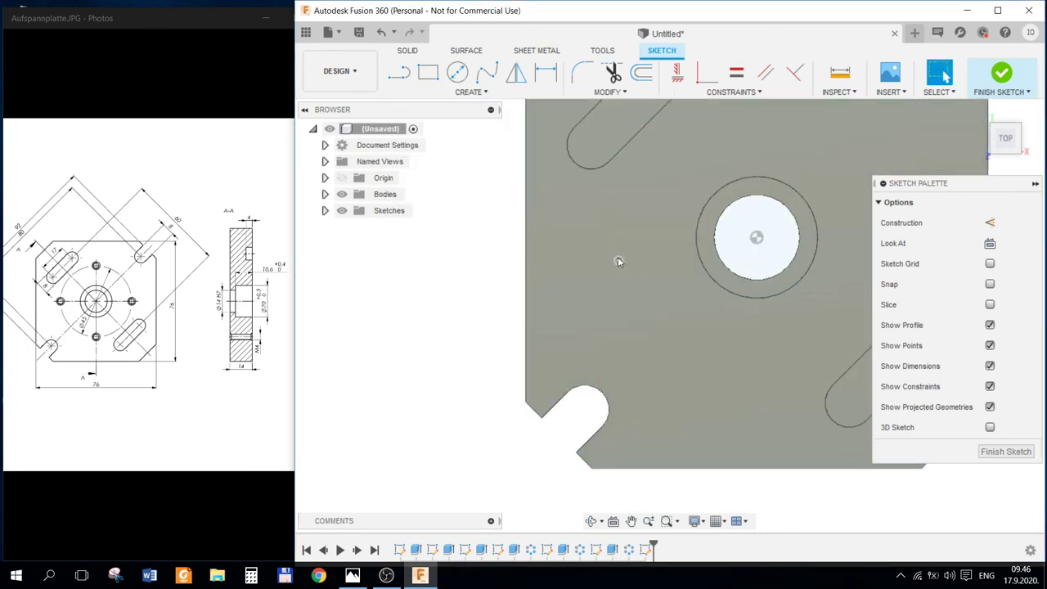
# - Constrain the point horizontal to the hole centre, dimension it 45/2 (22.50 mm), and finish
pyautogui.click(618, 260)
pyautogui.keyDown('shift'); pyautogui.click(756, 237); pyautogui.keyUp('shift')
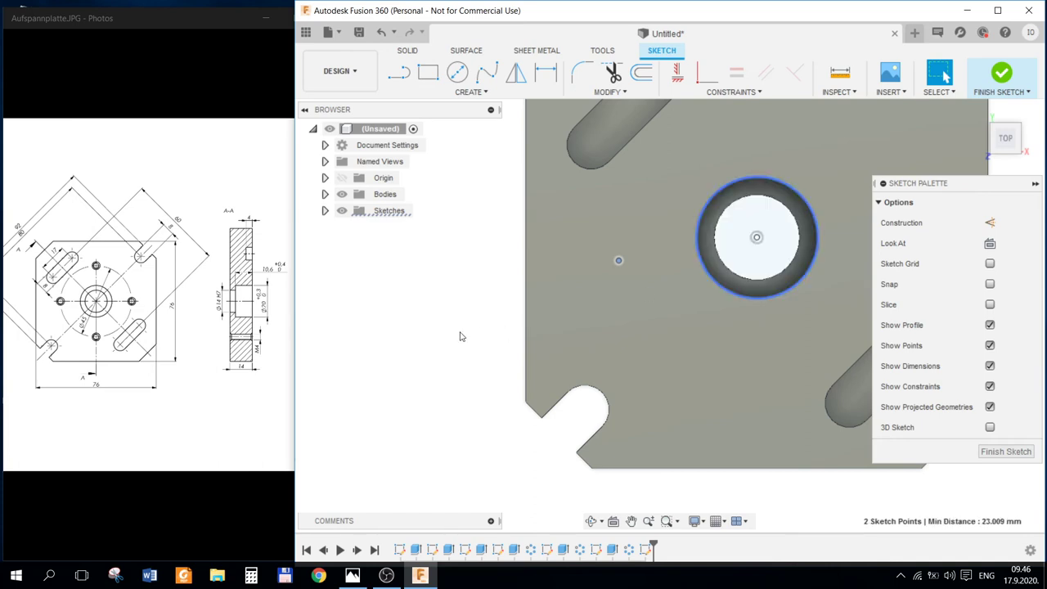
pyautogui.click(677, 72)
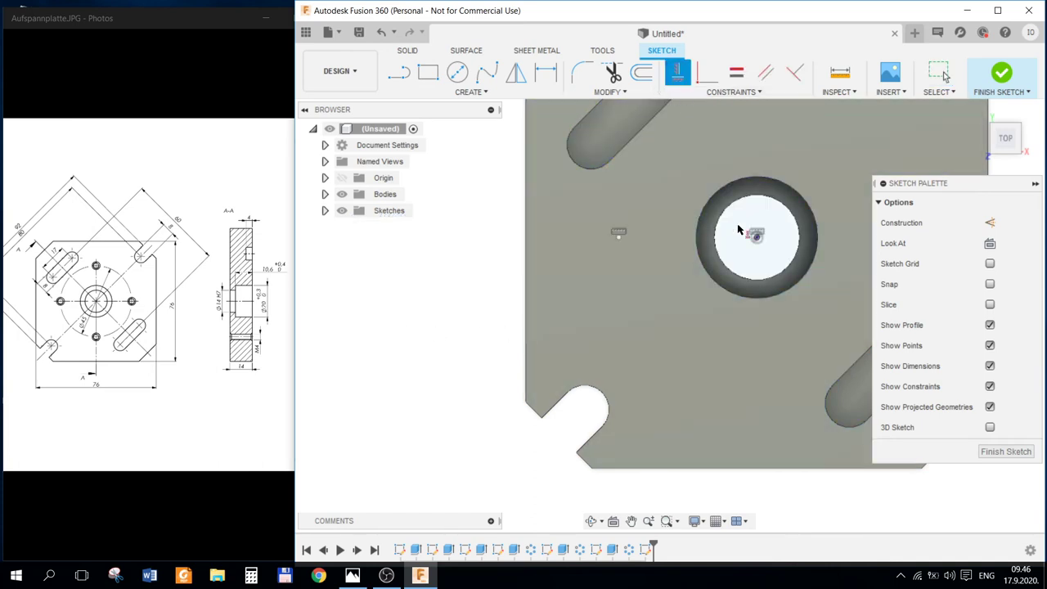
pyautogui.press('Escape')
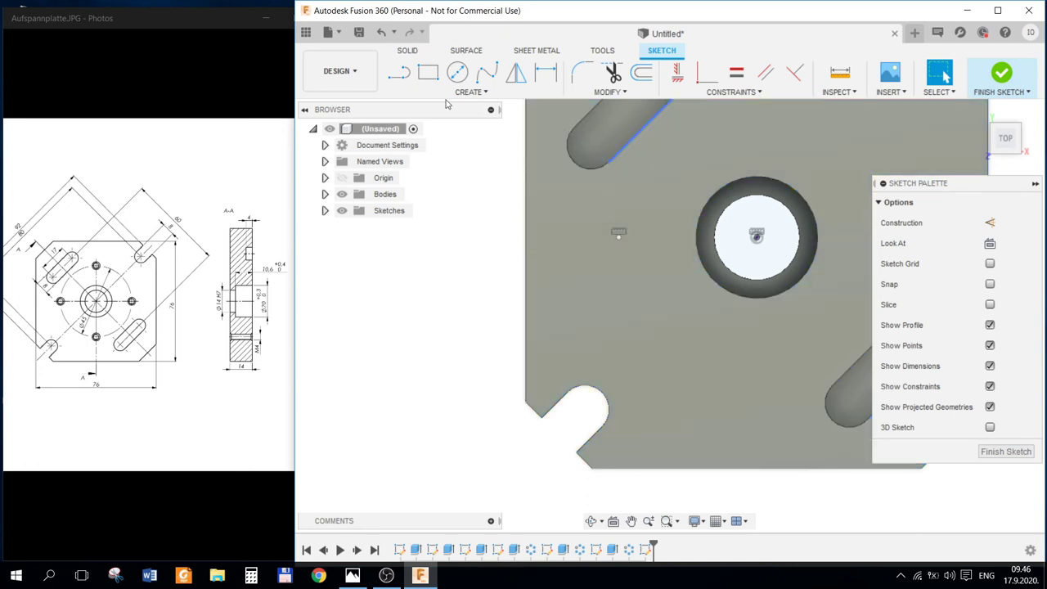
pyautogui.click(545, 72)
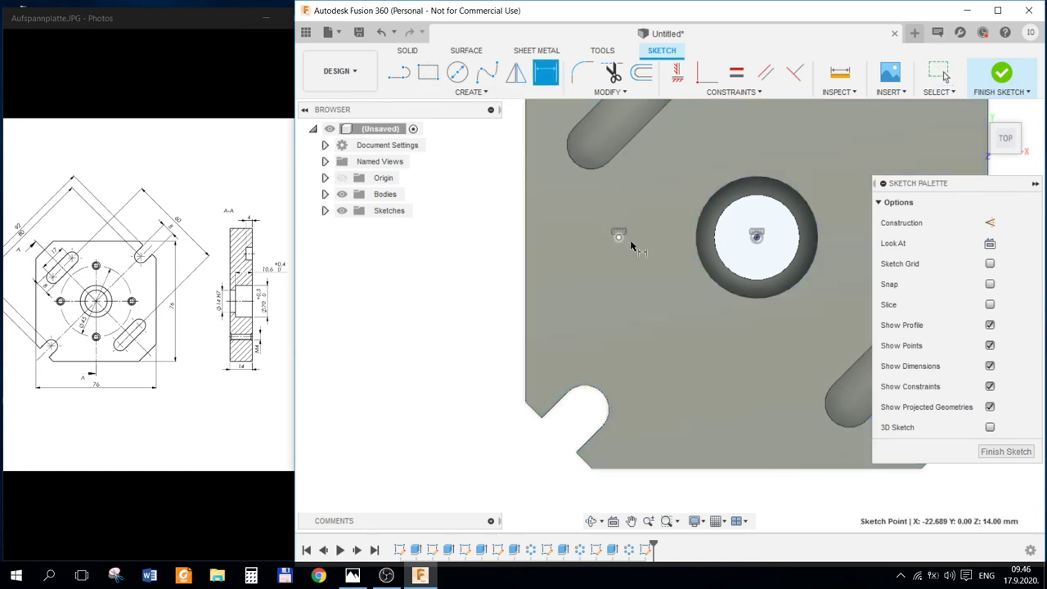
pyautogui.click(625, 240)
pyautogui.click(757, 237)
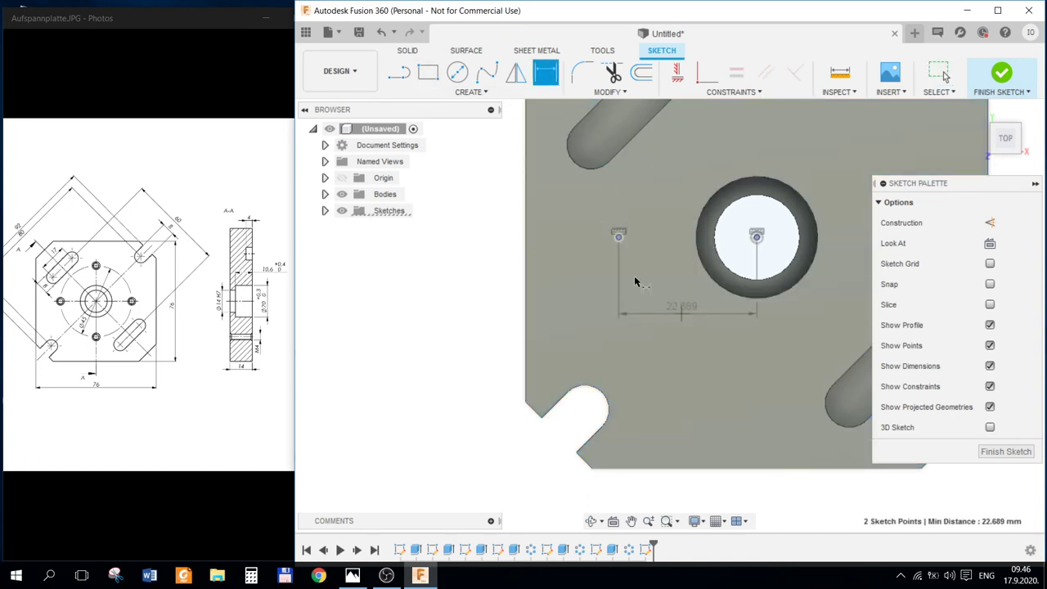
pyautogui.click(687, 327)
pyautogui.write('45/2')
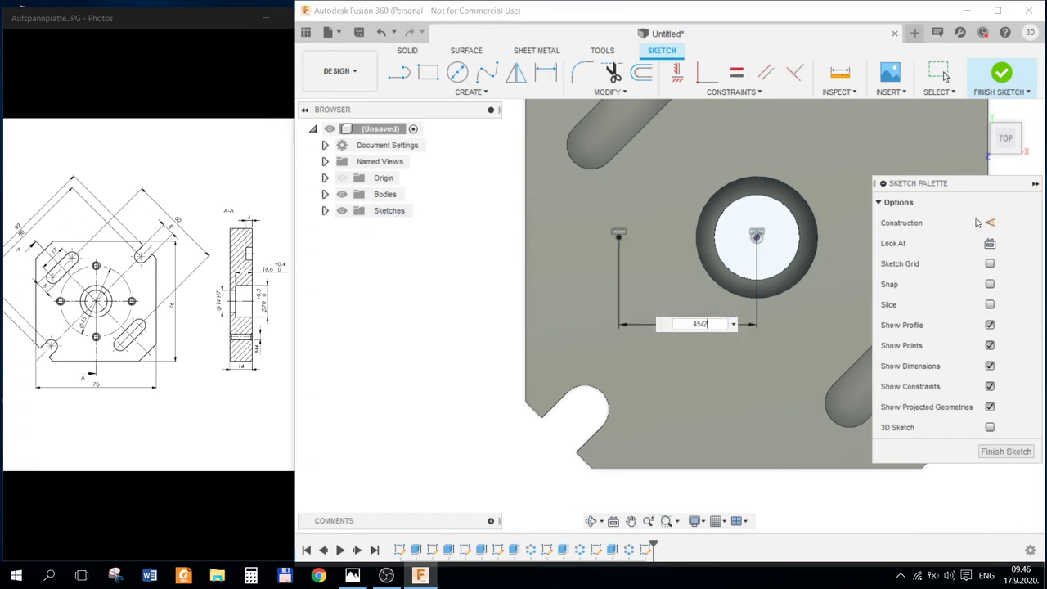
pyautogui.press('Return')
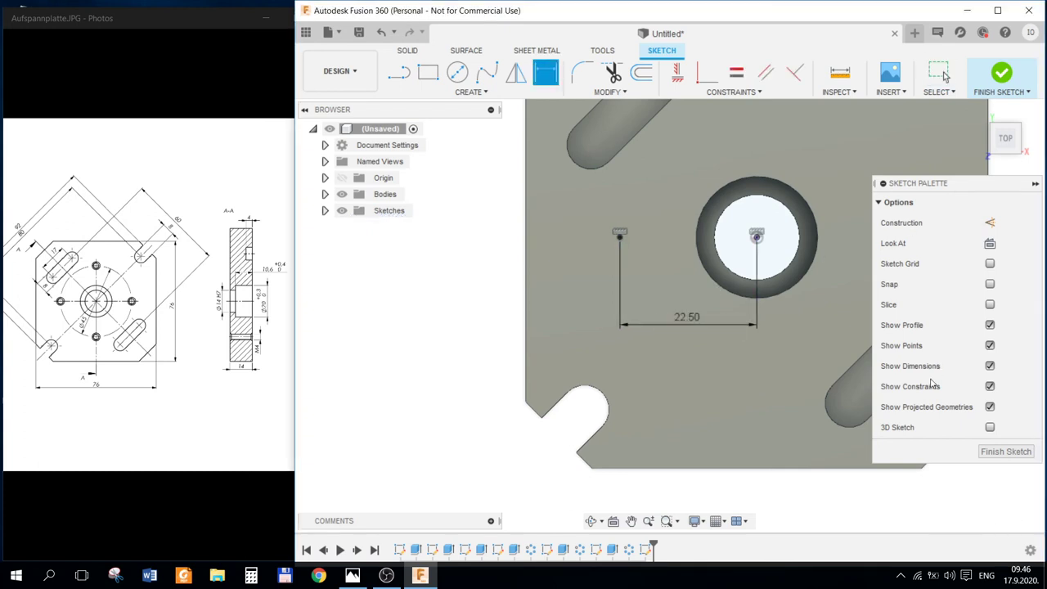
pyautogui.click(1006, 454)
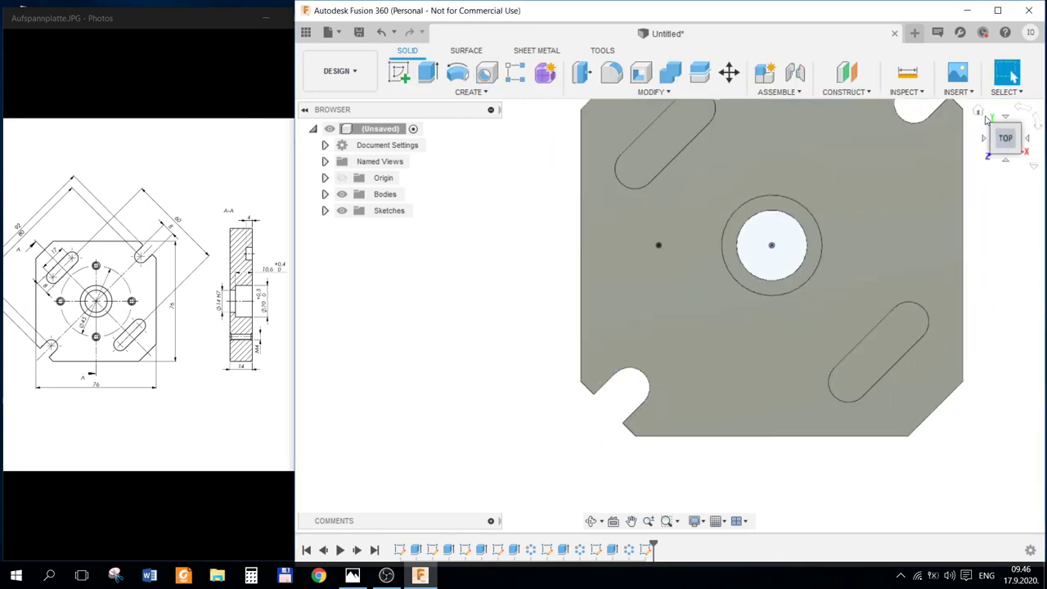
# - Place a hole on the sketch point left of the centre hole, extending through all
pyautogui.click(984, 111)
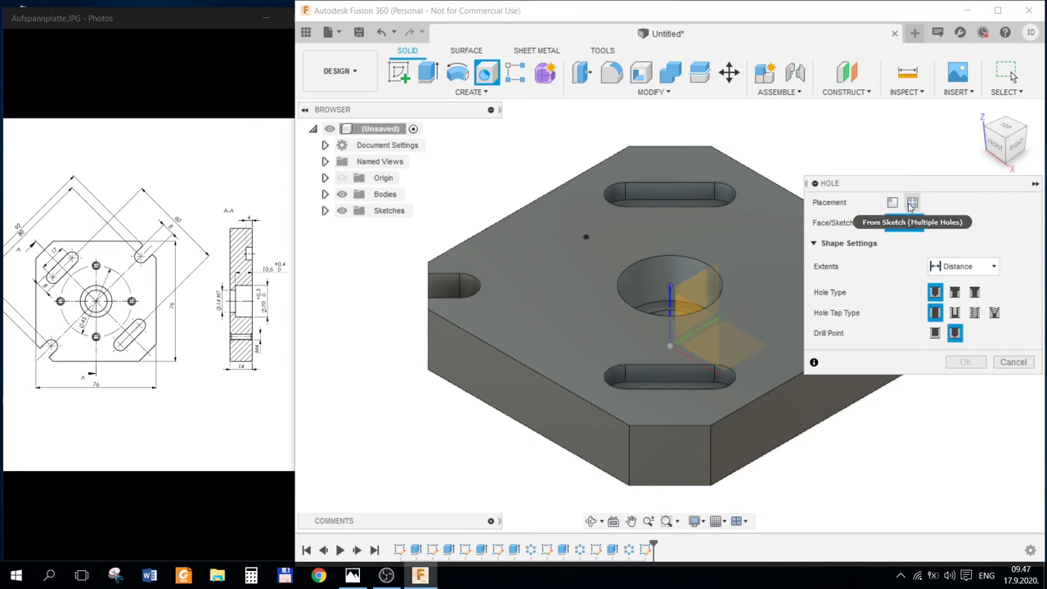
pyautogui.click(912, 202)
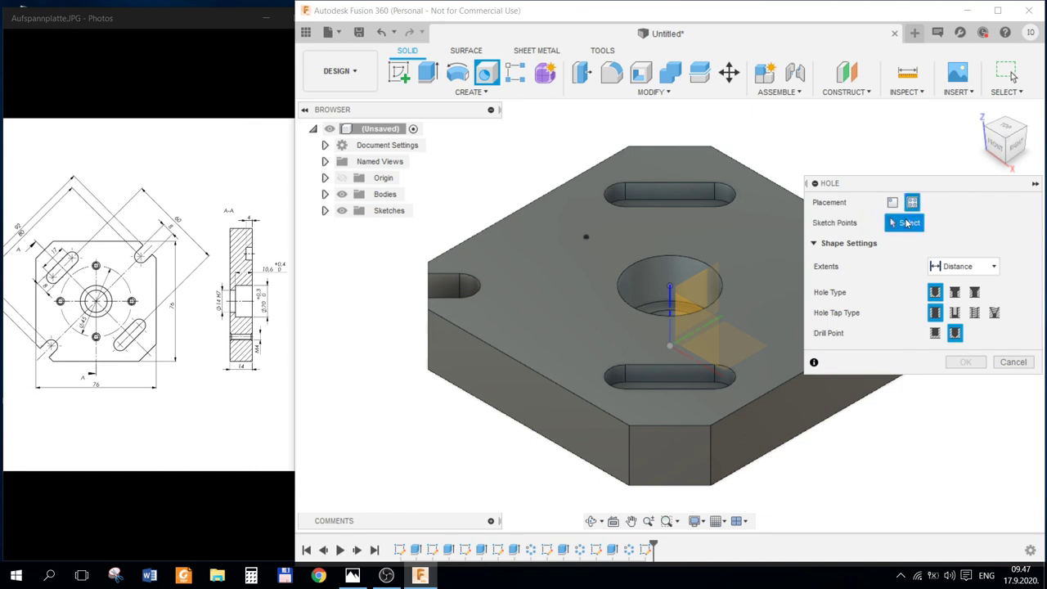
pyautogui.click(585, 238)
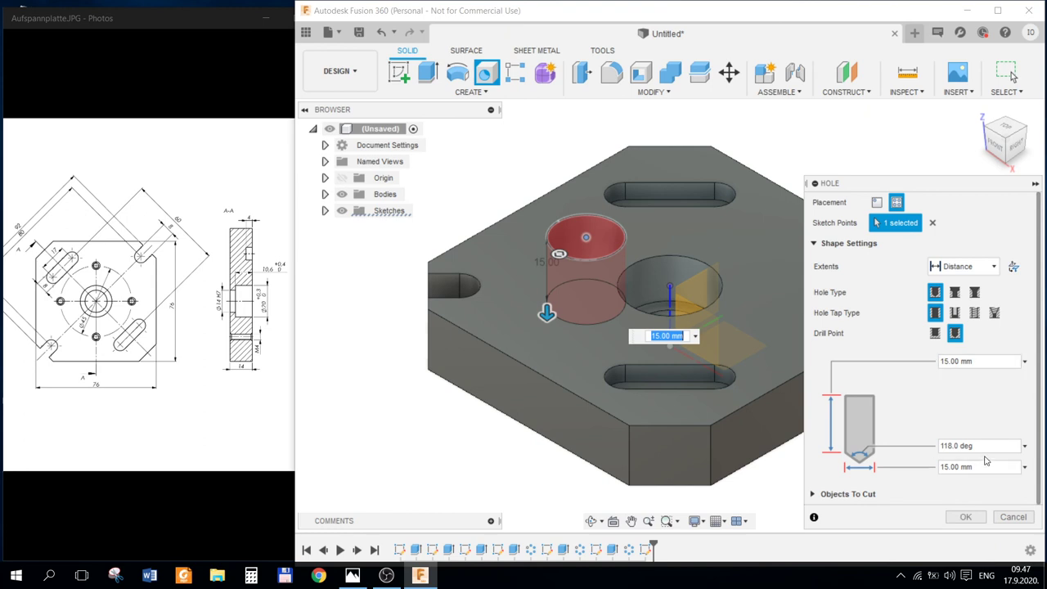
pyautogui.click(997, 268)
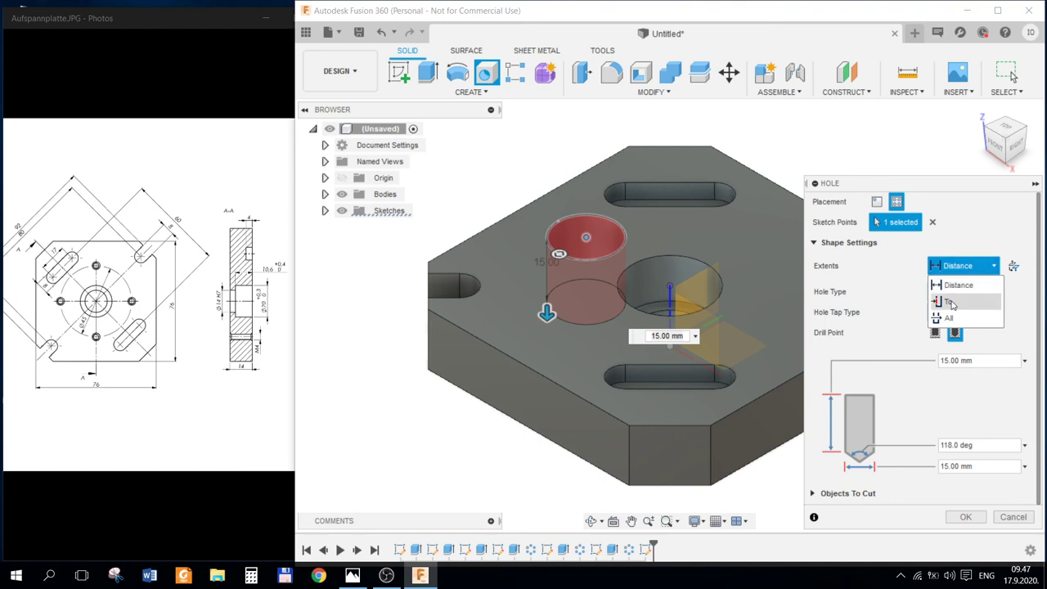
pyautogui.click(964, 332)
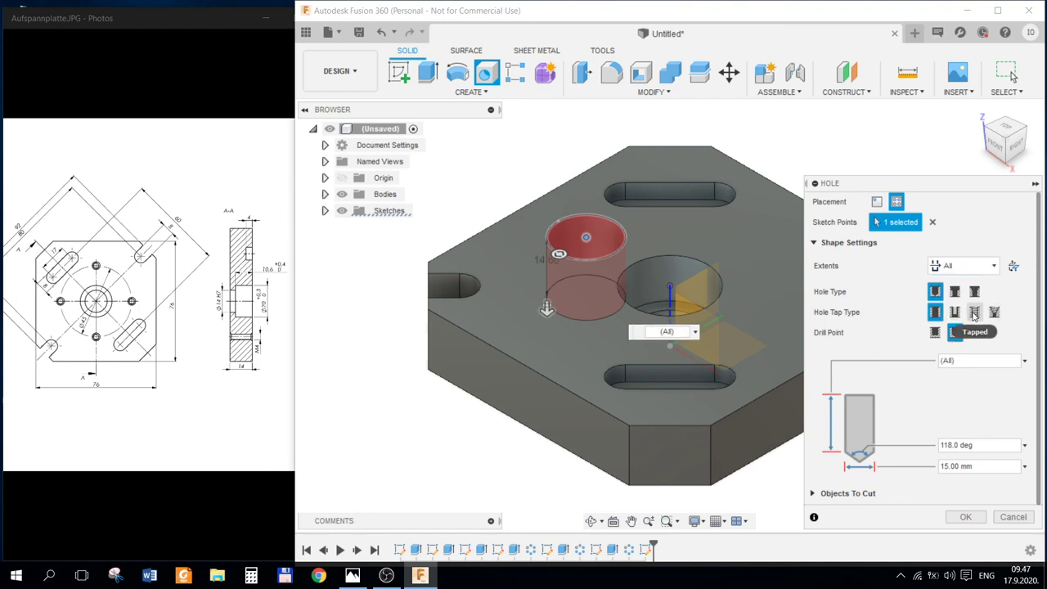
# - Make the hole tapped with a 4.0 mm (M4x0.7) thread size
pyautogui.click(974, 313)
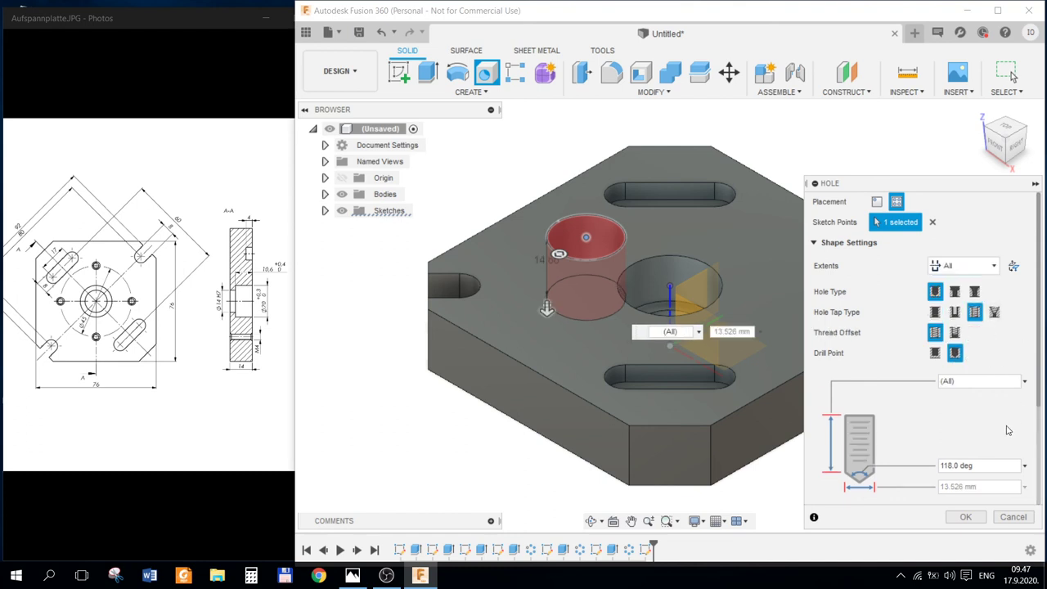
pyautogui.scroll(-3, 1002, 430)
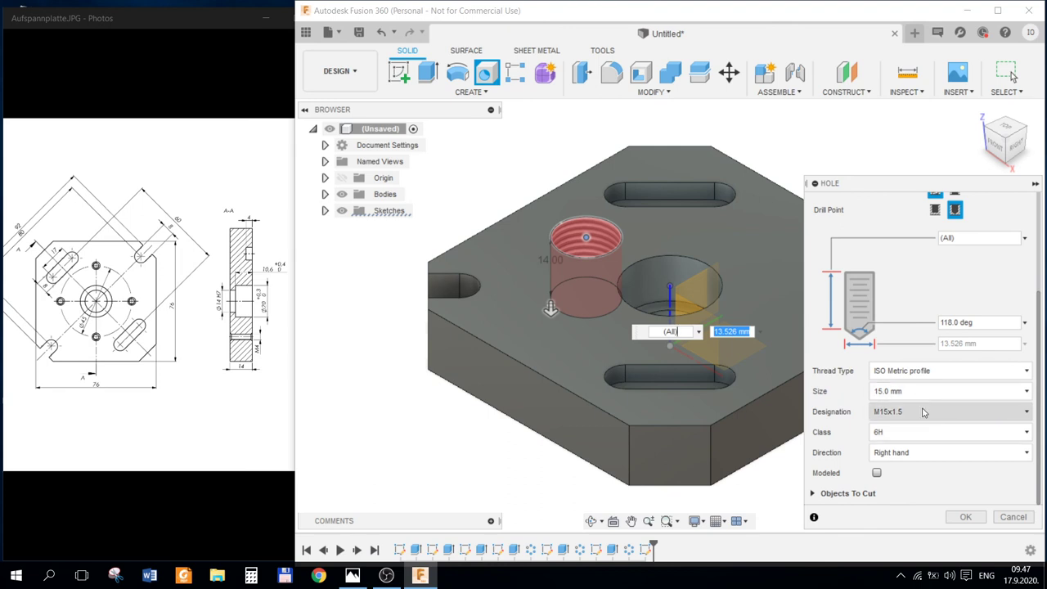
pyautogui.click(923, 412)
pyautogui.click(923, 371)
pyautogui.click(922, 392)
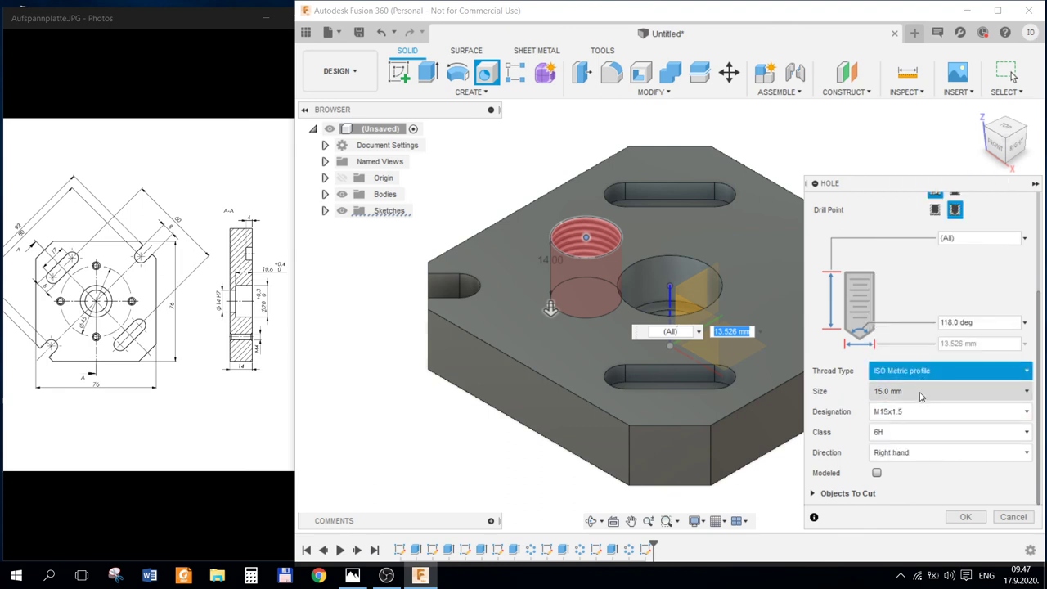
pyautogui.click(921, 392)
pyautogui.scroll(2, 914, 450)
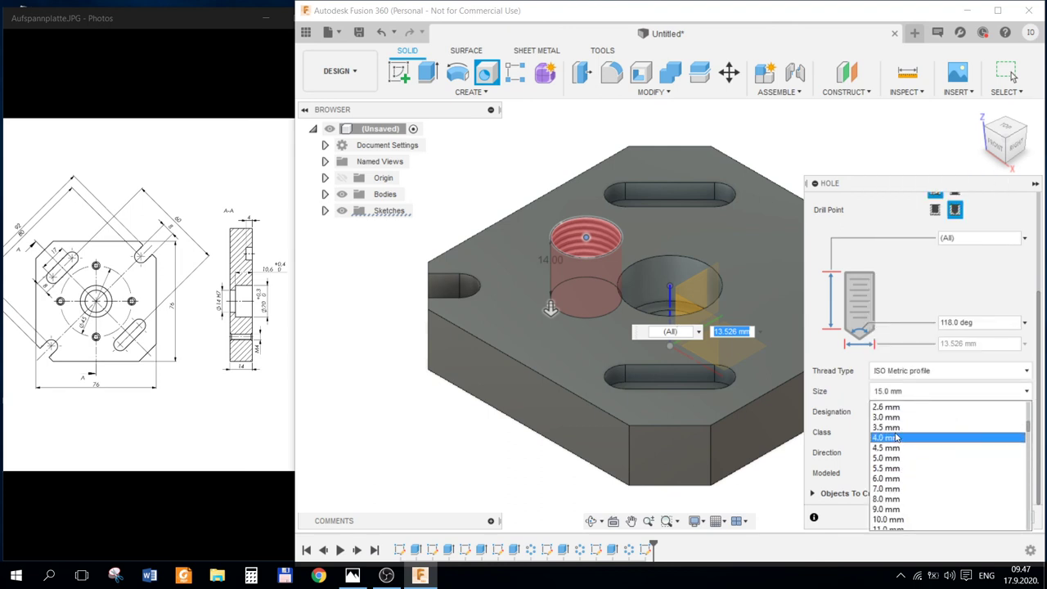
pyautogui.click(916, 437)
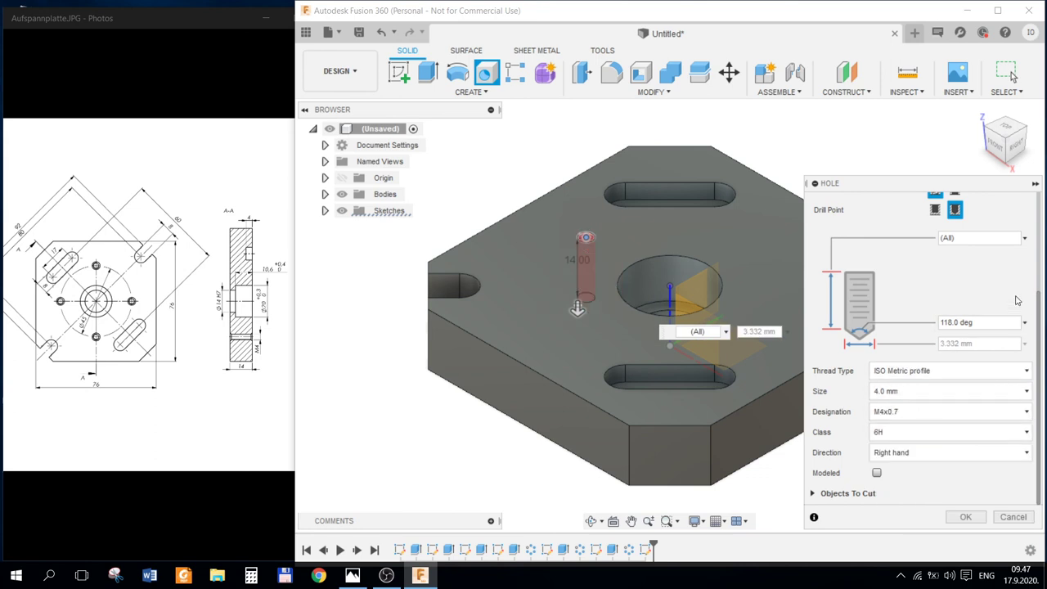
pyautogui.scroll(3, 939, 328)
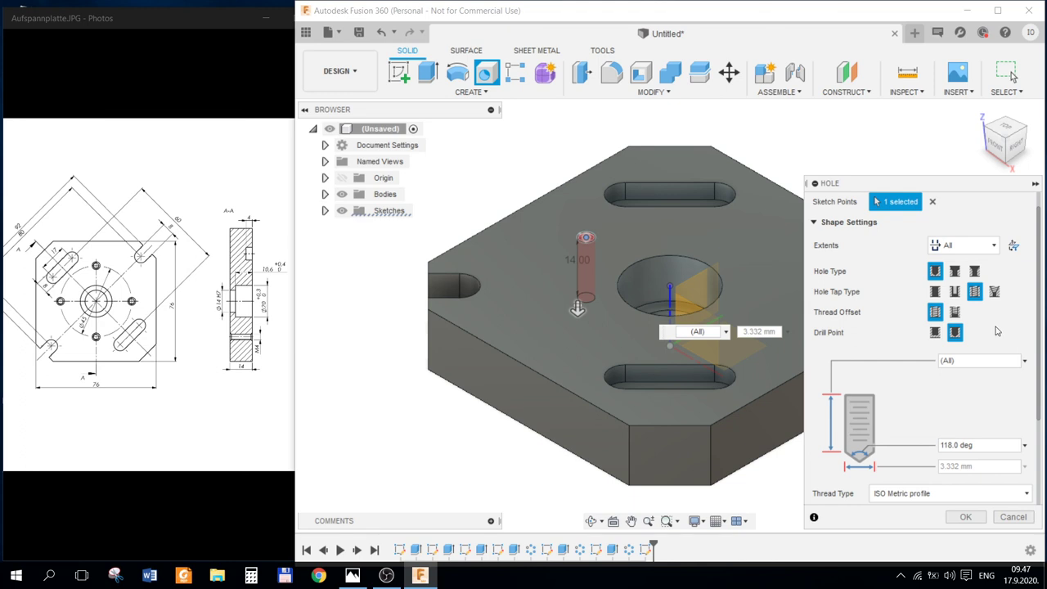
# - Give the tapped hole a countersink, edit its countersink diameter, and create it
pyautogui.click(974, 271)
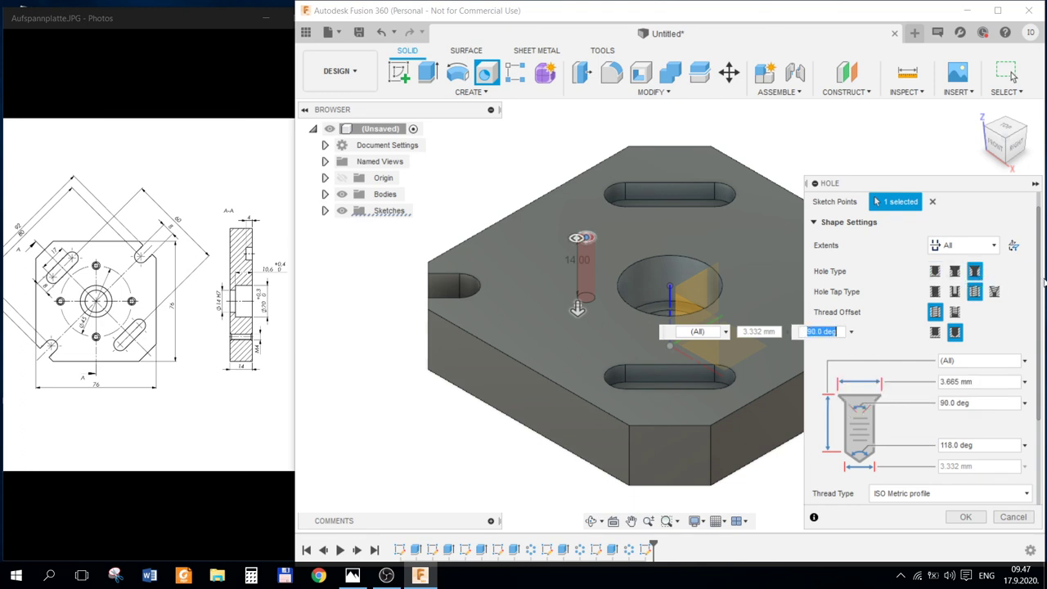
pyautogui.moveTo(973, 382); pyautogui.dragTo(922, 388)
pyautogui.write('5')
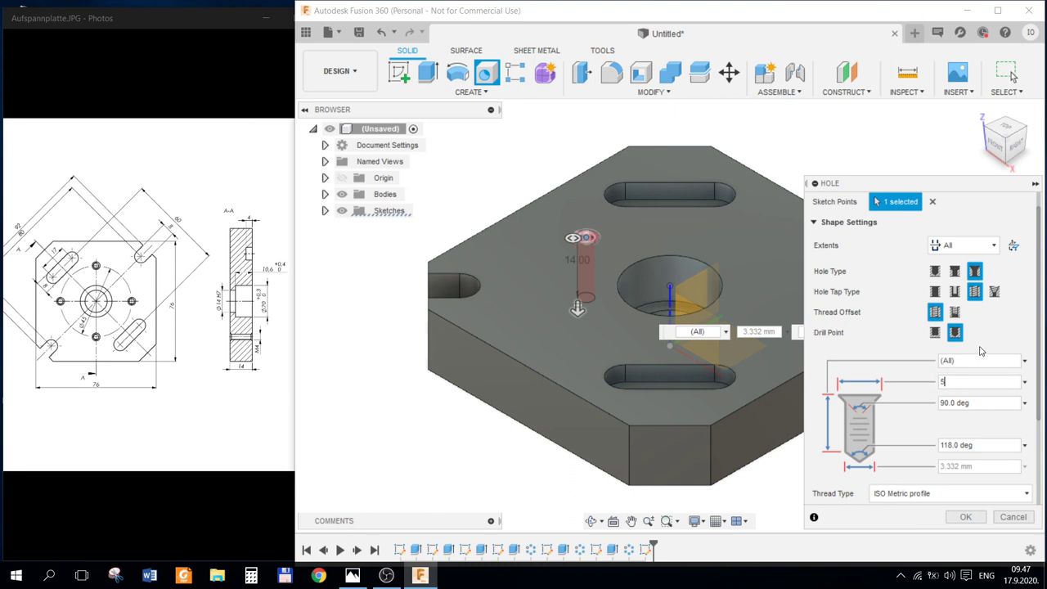
pyautogui.click(965, 517)
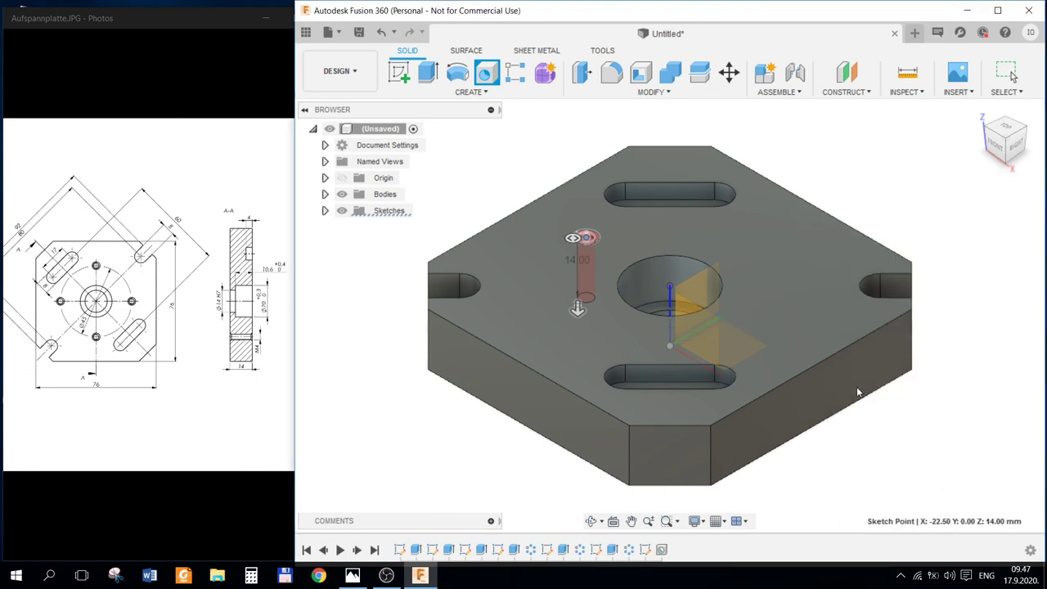
pyautogui.scroll(-1, 805, 270)
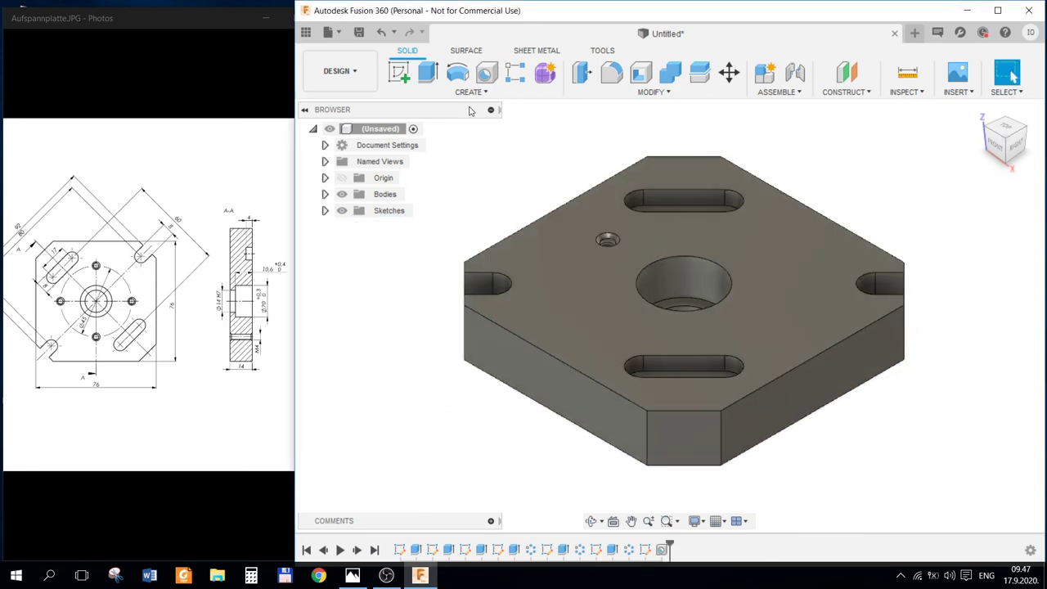
# - Circular-pattern the countersunk hole around the Z axis with a quantity of 4
pyautogui.click(475, 93)
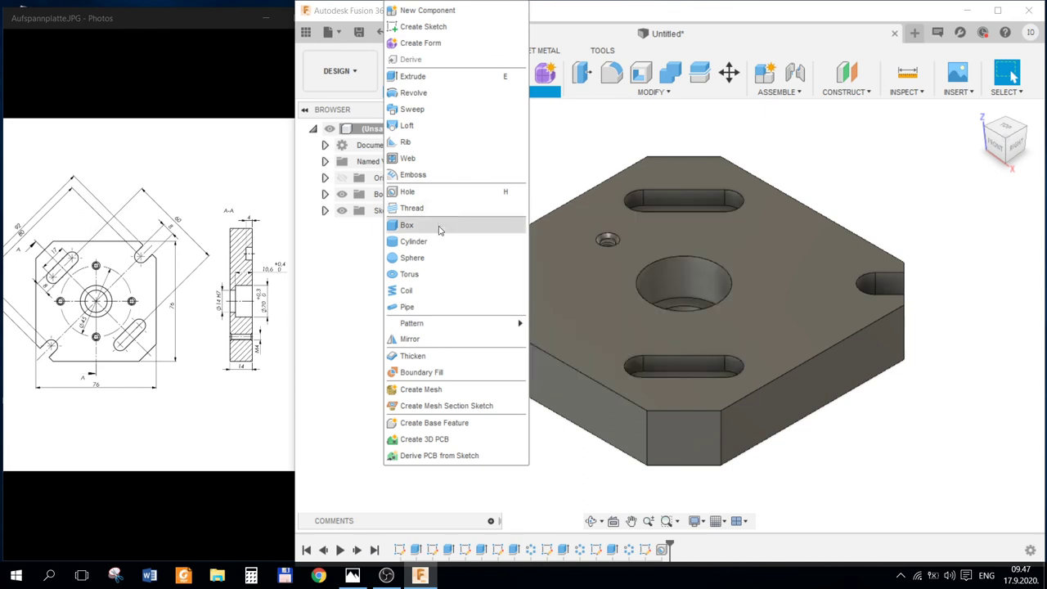
pyautogui.moveTo(411, 323)
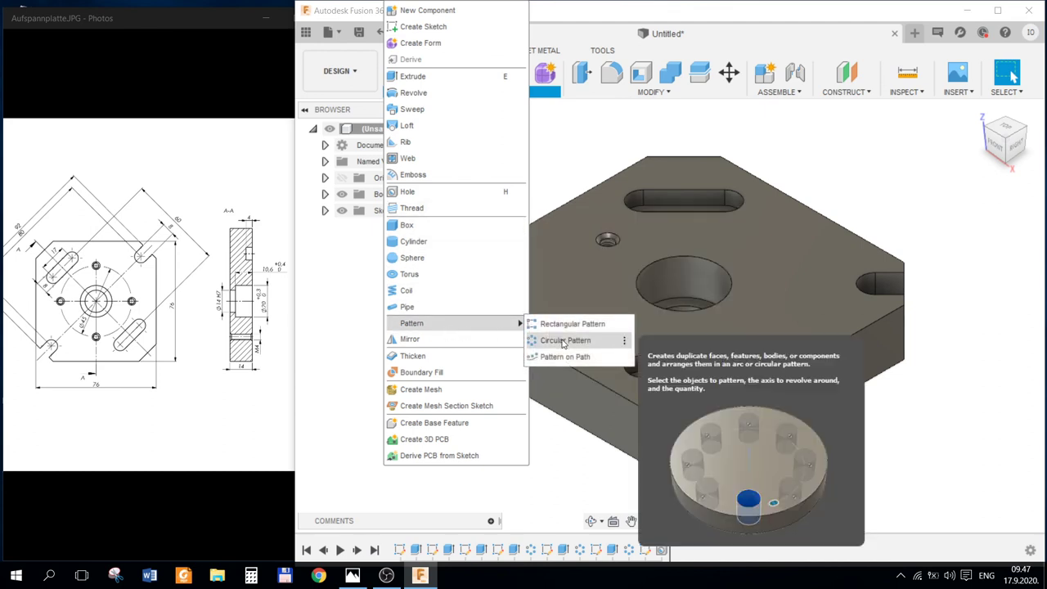
pyautogui.click(564, 340)
pyautogui.click(951, 243)
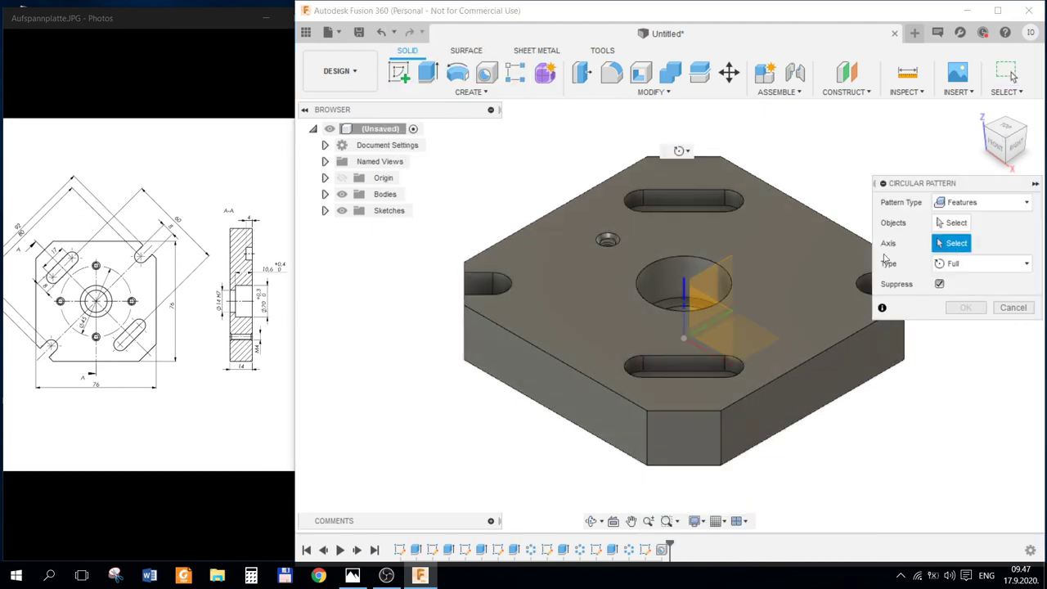
pyautogui.click(684, 296)
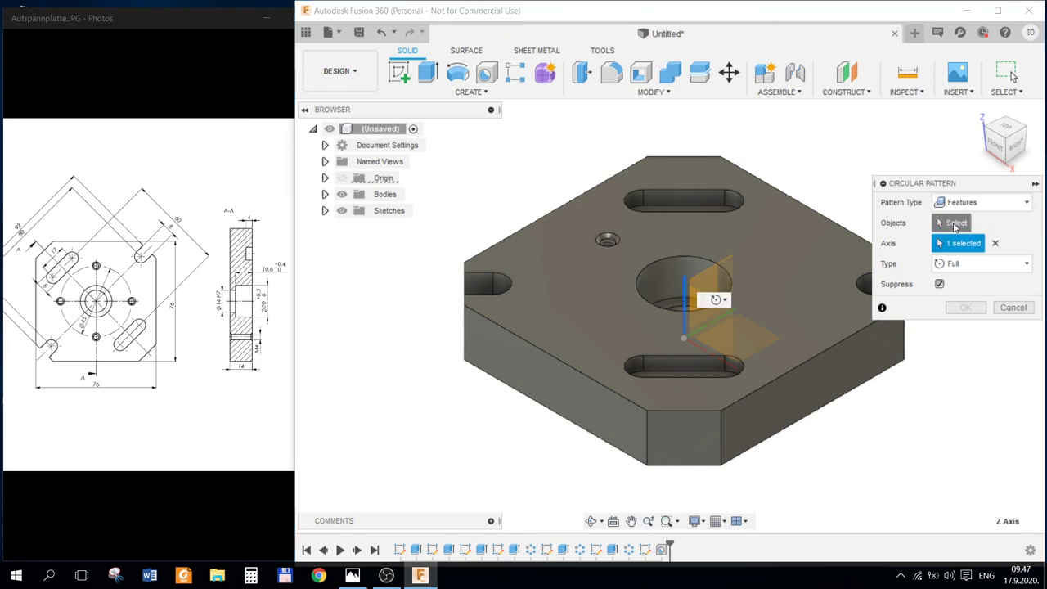
pyautogui.click(954, 226)
pyautogui.click(661, 549)
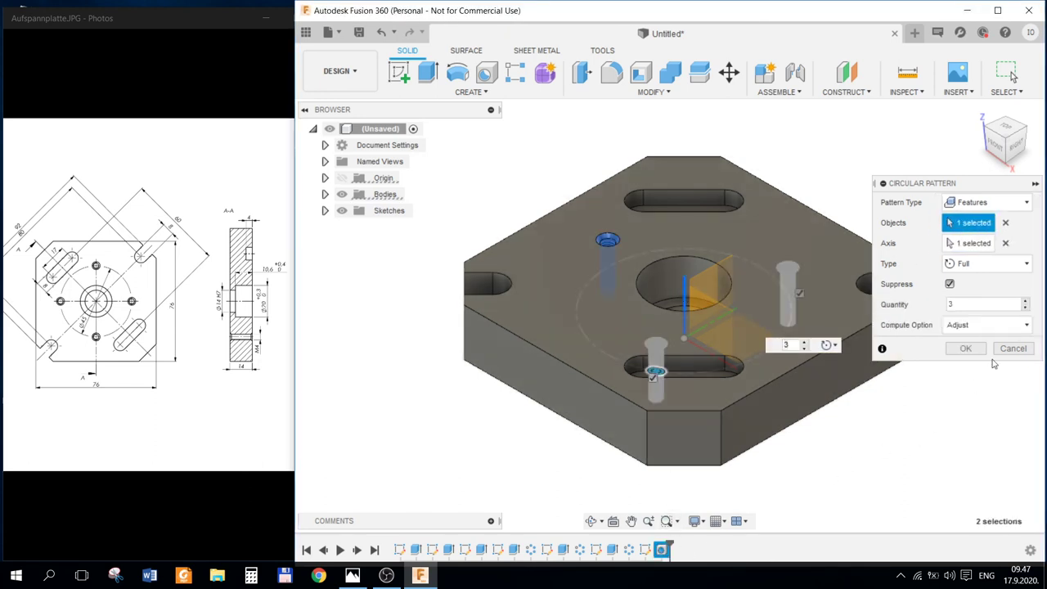
pyautogui.click(1025, 300)
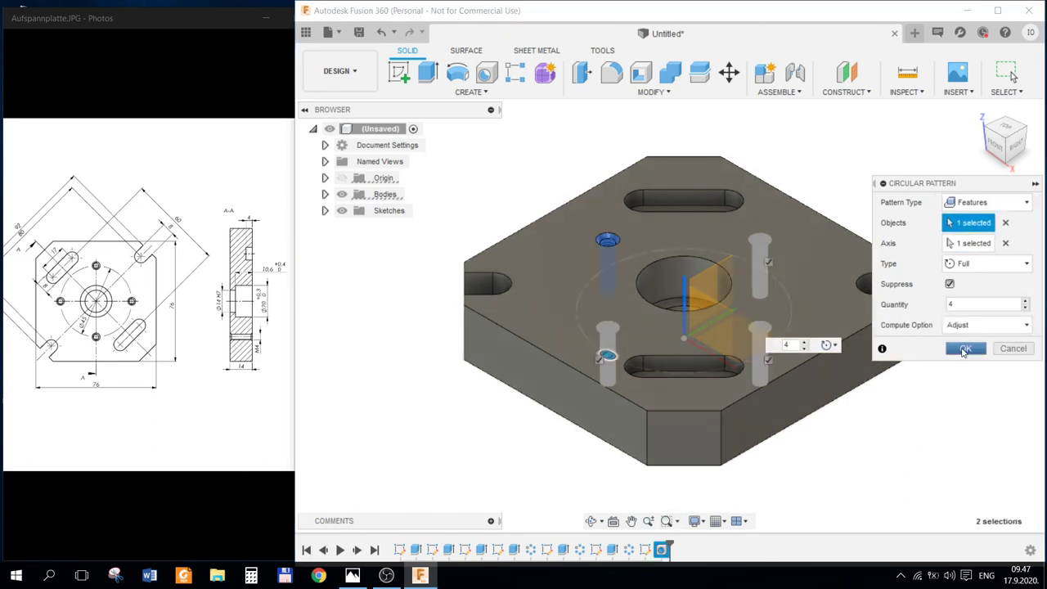
pyautogui.click(963, 350)
pyautogui.scroll(-2, 908, 300)
pyautogui.moveTo(698, 331)
pyautogui.mouseDown(button='middle')
pyautogui.moveTo(759, 375)
pyautogui.moveTo(770, 307)
pyautogui.moveTo(771, 381)
pyautogui.moveTo(776, 334)
pyautogui.moveTo(889, 323)
pyautogui.mouseUp(button='middle')
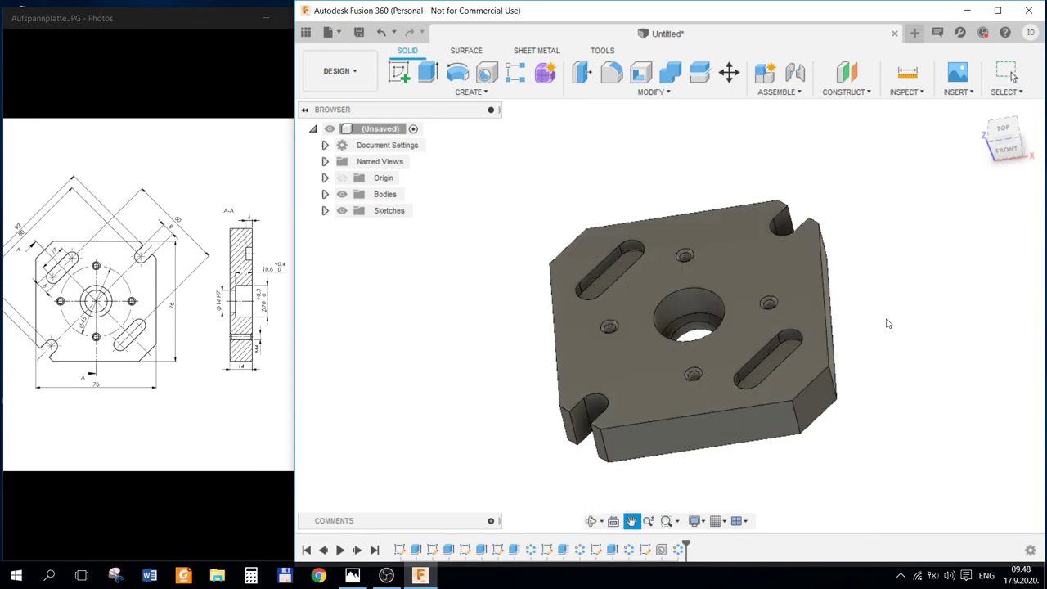
pyautogui.scroll(3, 888, 323)
pyautogui.scroll(1, 888, 323)
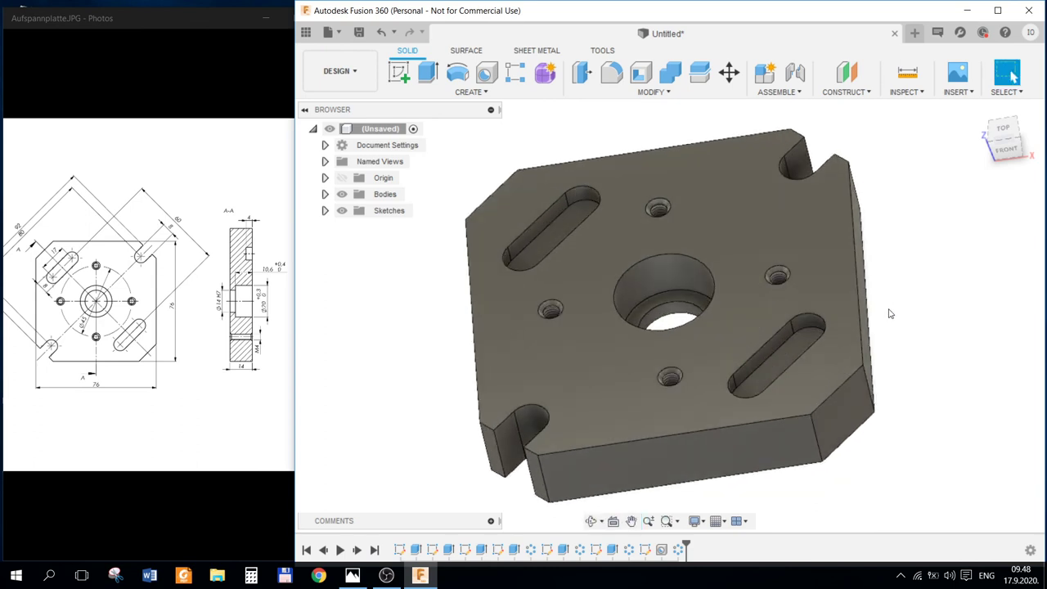